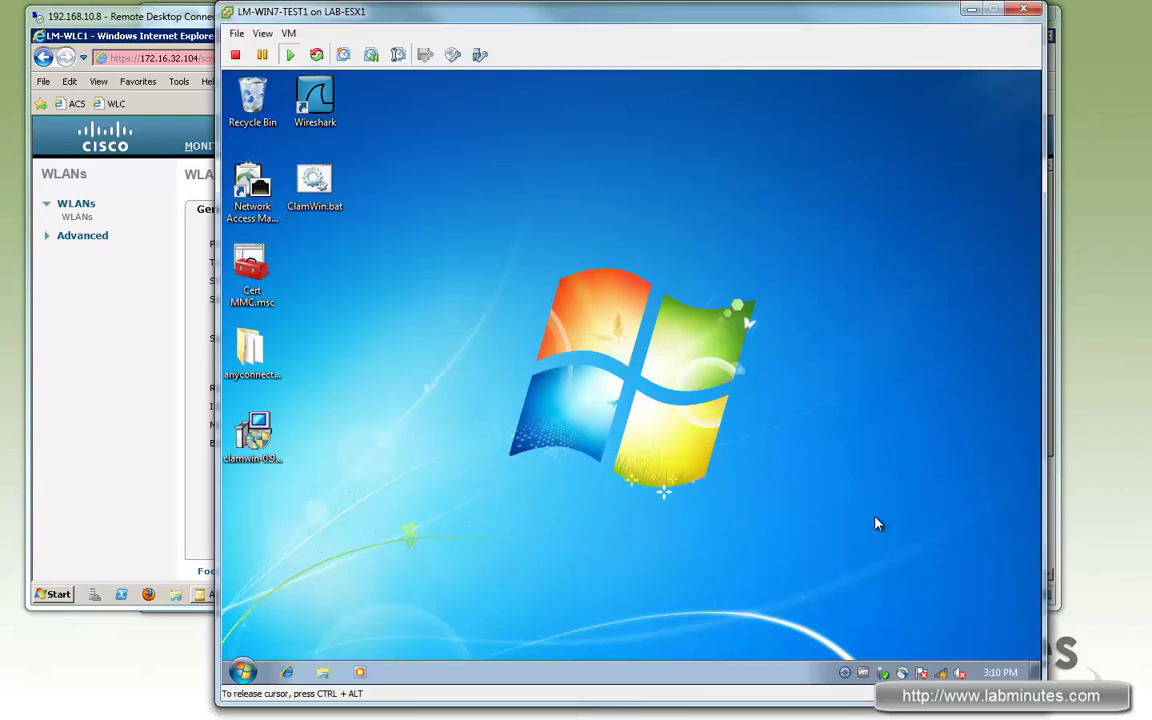
Step: Open Manage Wireless Networks via Network and Sharing Center to show the saved LM-INTERNAL profile
click(940, 672)
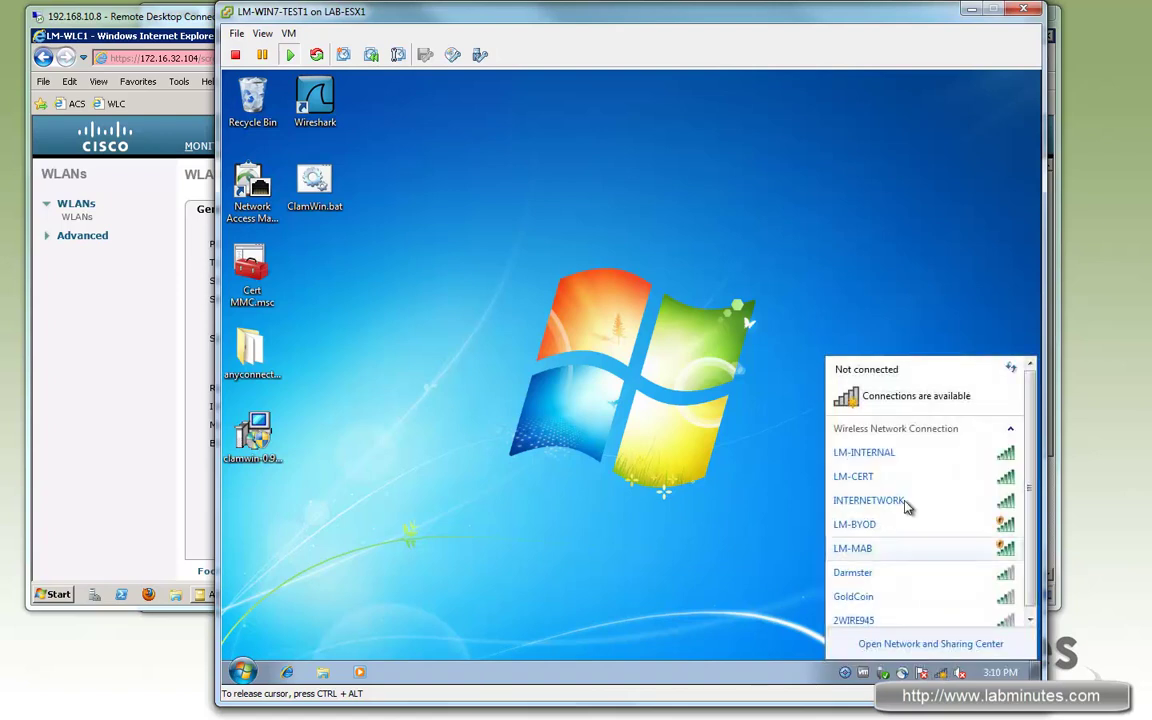
click(915, 644)
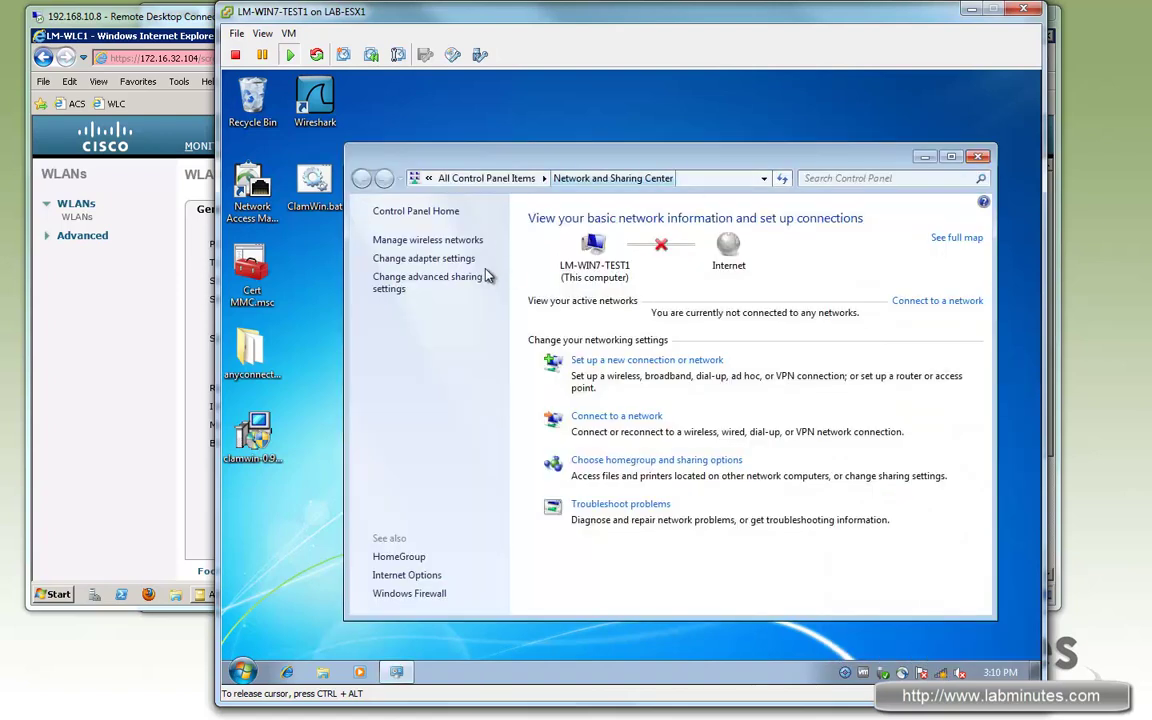
click(437, 240)
Step: Remove the existing LM-INTERNAL wireless profile
click(430, 325)
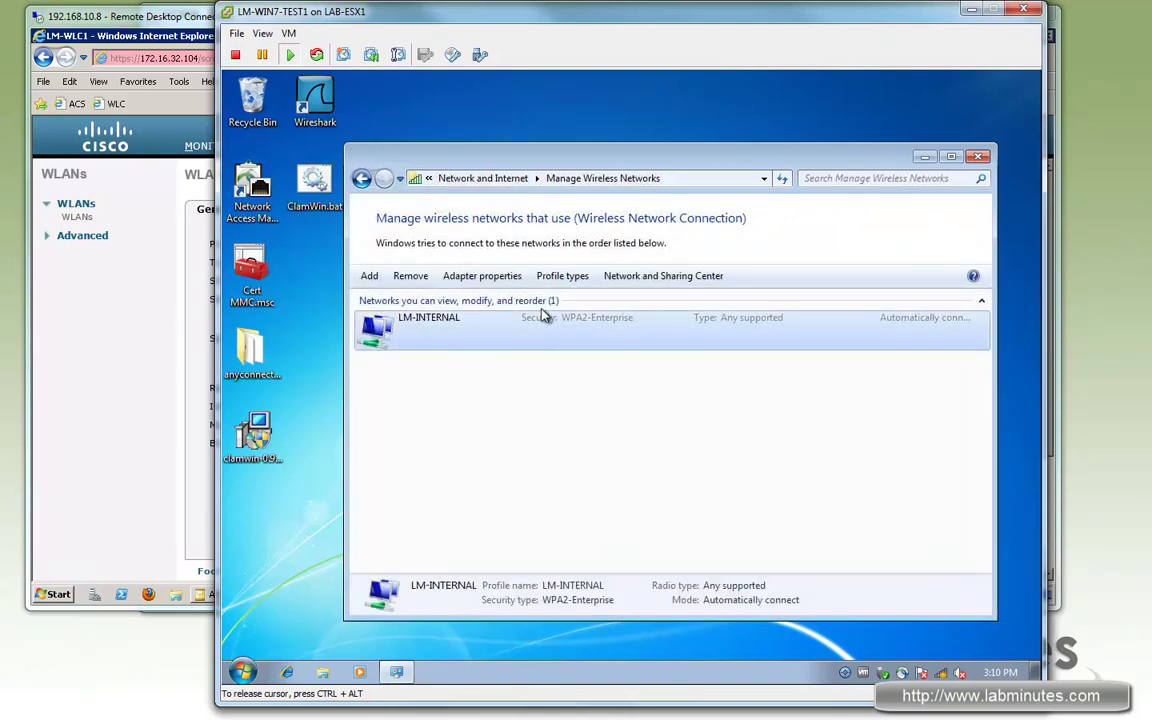
click(410, 276)
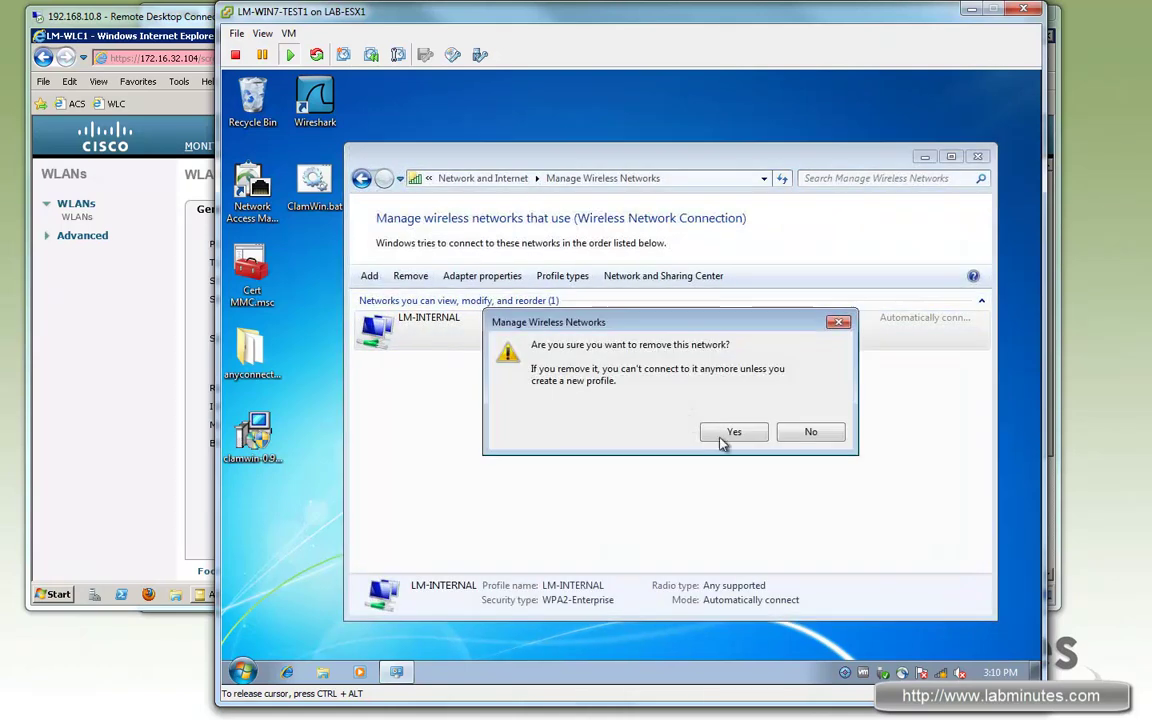
click(722, 438)
Step: Manually add a new LM-INTERNAL profile with WPA2-Enterprise security that connects automatically
click(369, 276)
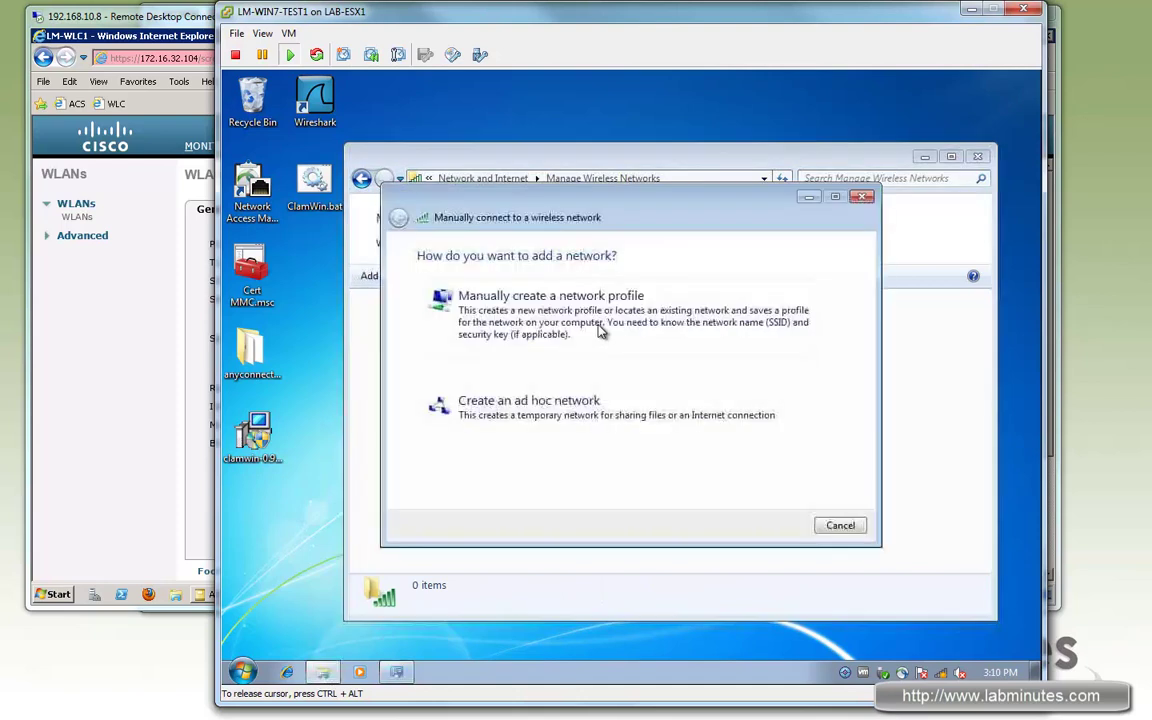
click(591, 302)
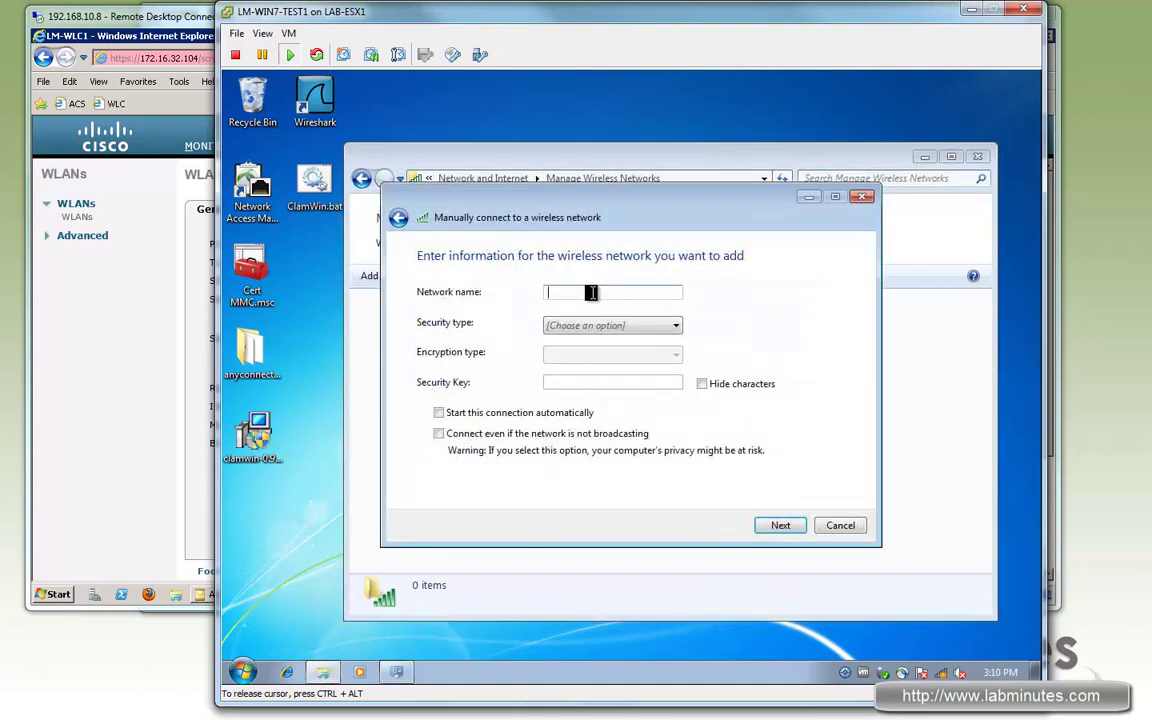
text(LM-INTERNAL)
click(773, 525)
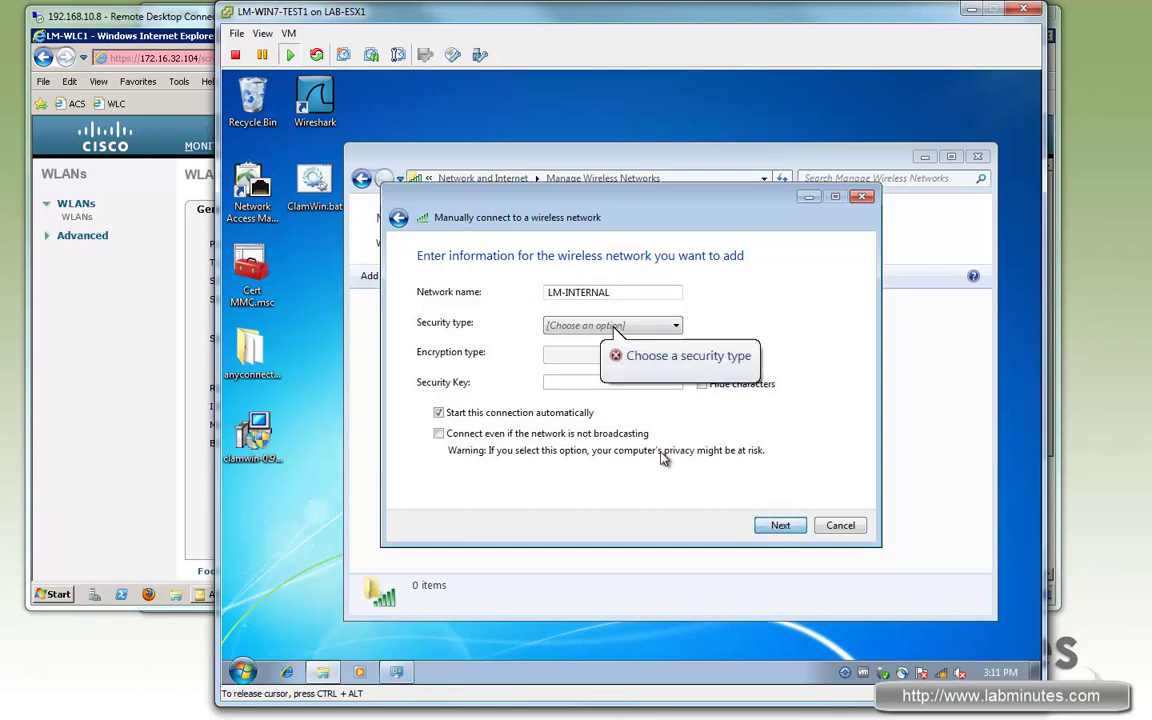
click(663, 327)
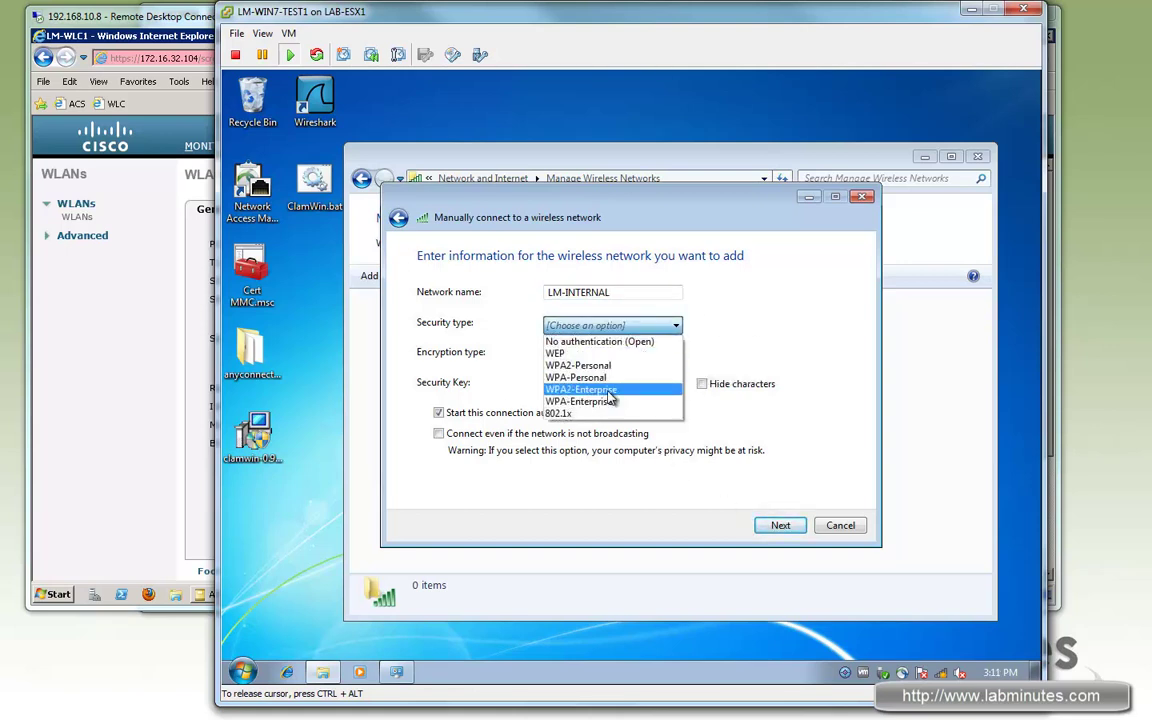
click(600, 391)
click(772, 525)
Step: Make the profile's Protected EAP settings trust the LM-ROOT-CA root certificate authority
click(612, 333)
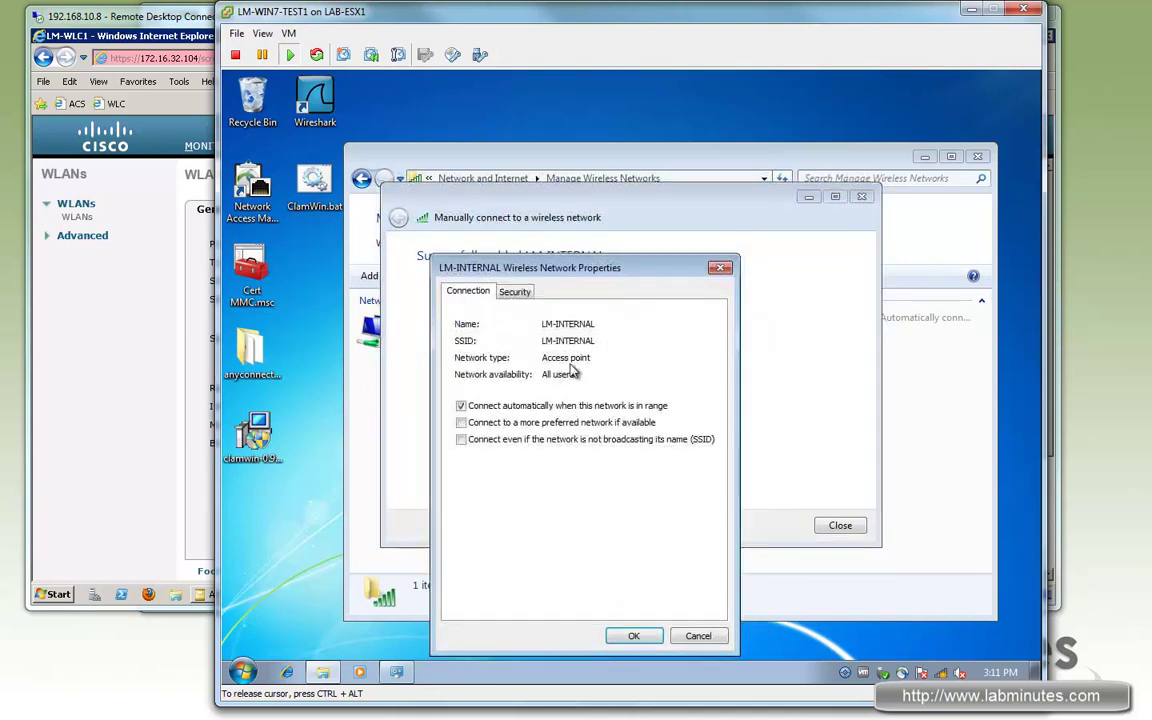
click(516, 292)
drag(620, 264, 644, 255)
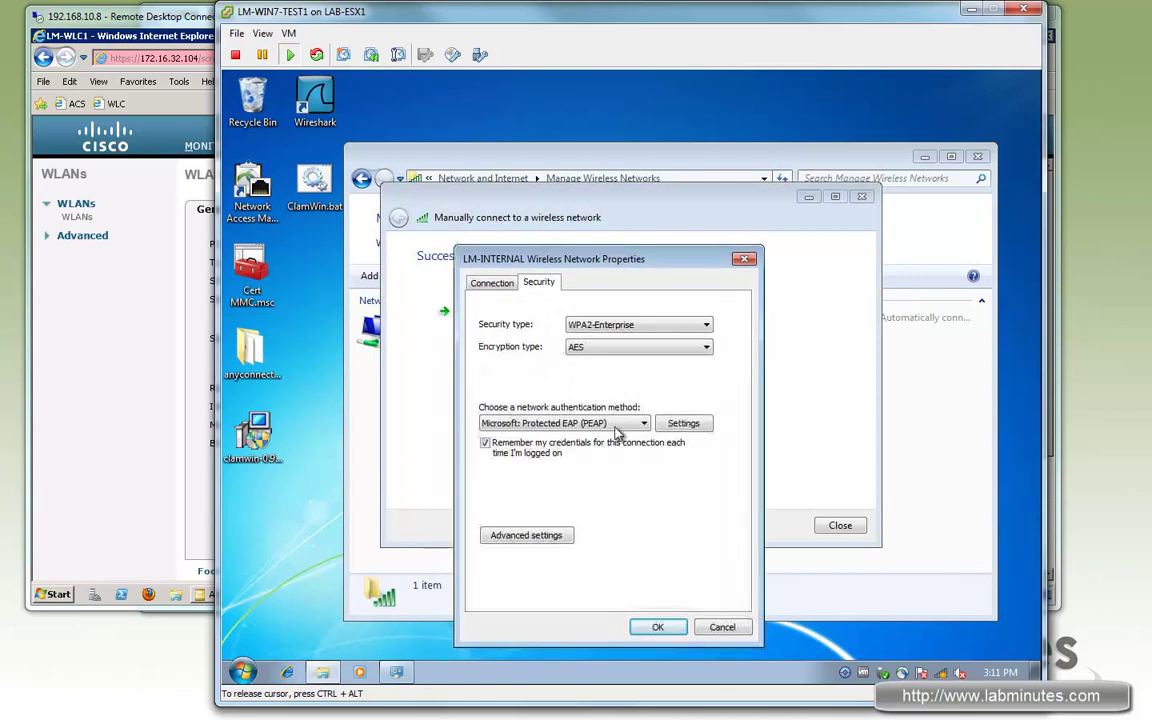
click(684, 423)
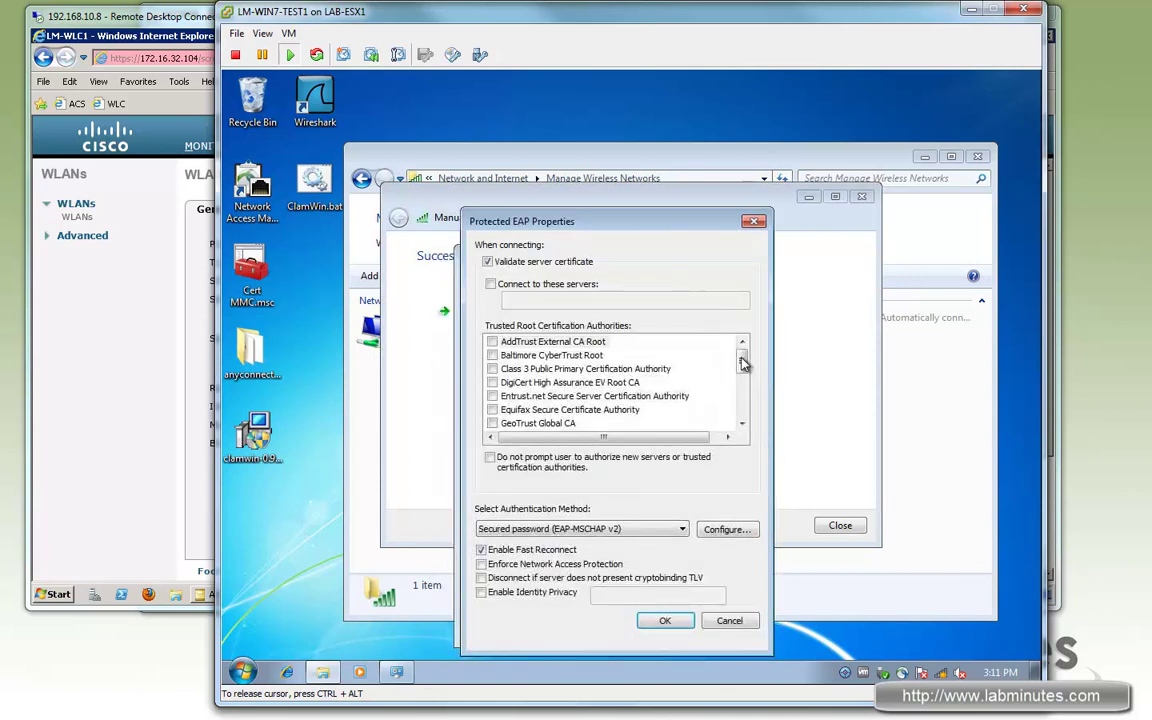
scroll(745, 362, down, 2)
click(493, 382)
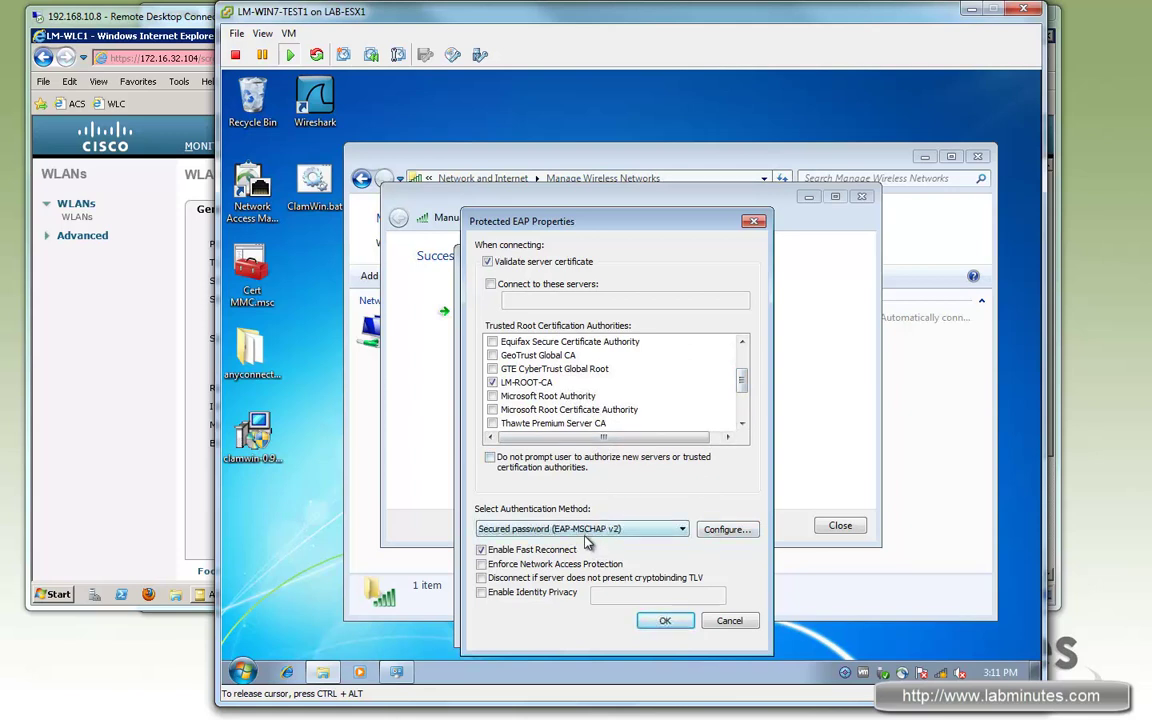
click(727, 529)
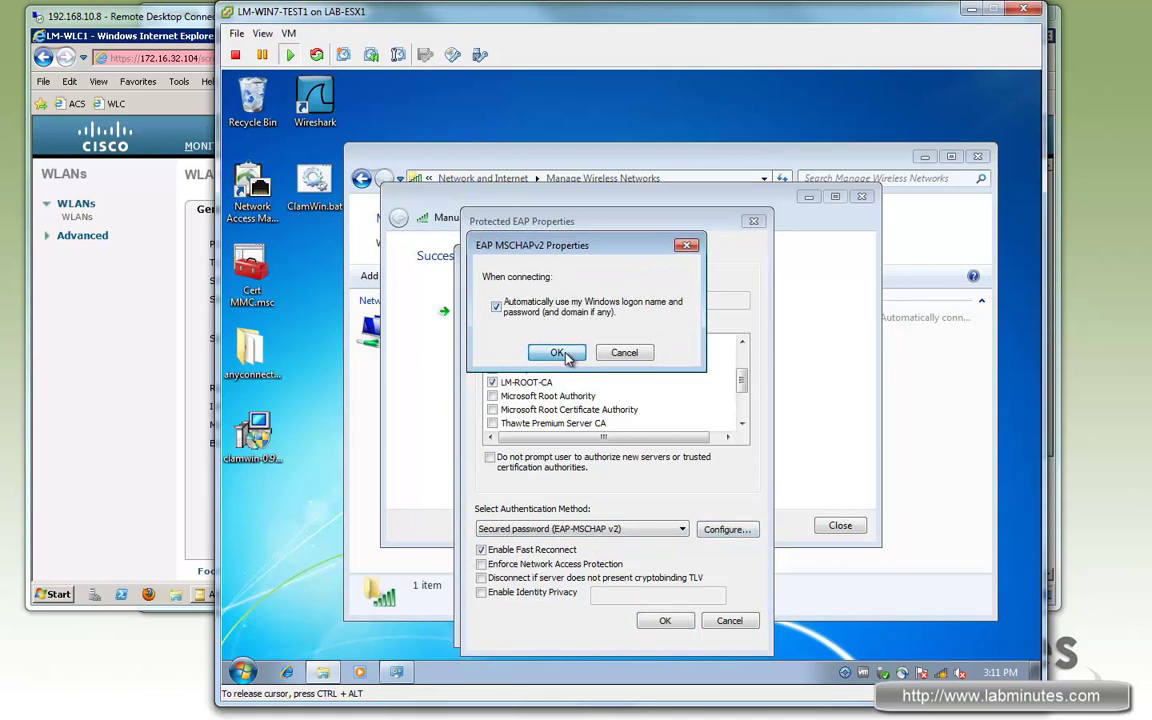
click(558, 353)
click(665, 620)
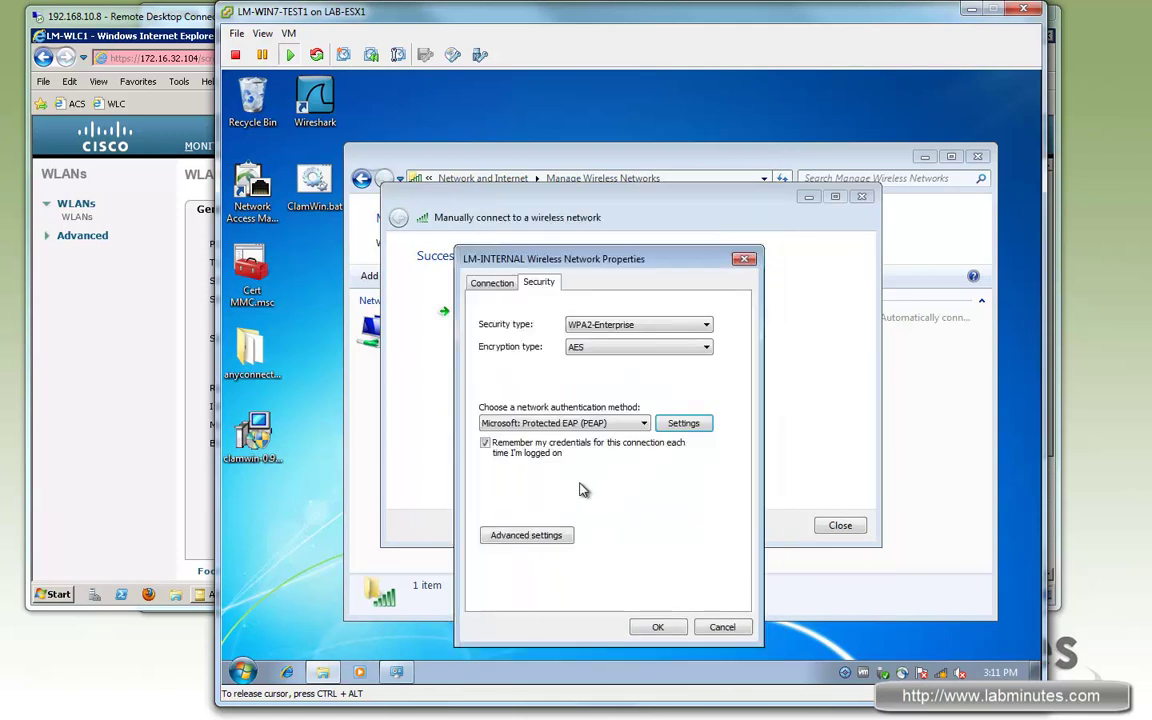
Step: Set the 802.1X authentication mode to User or computer authentication, save, and close the wizard
click(550, 537)
click(520, 315)
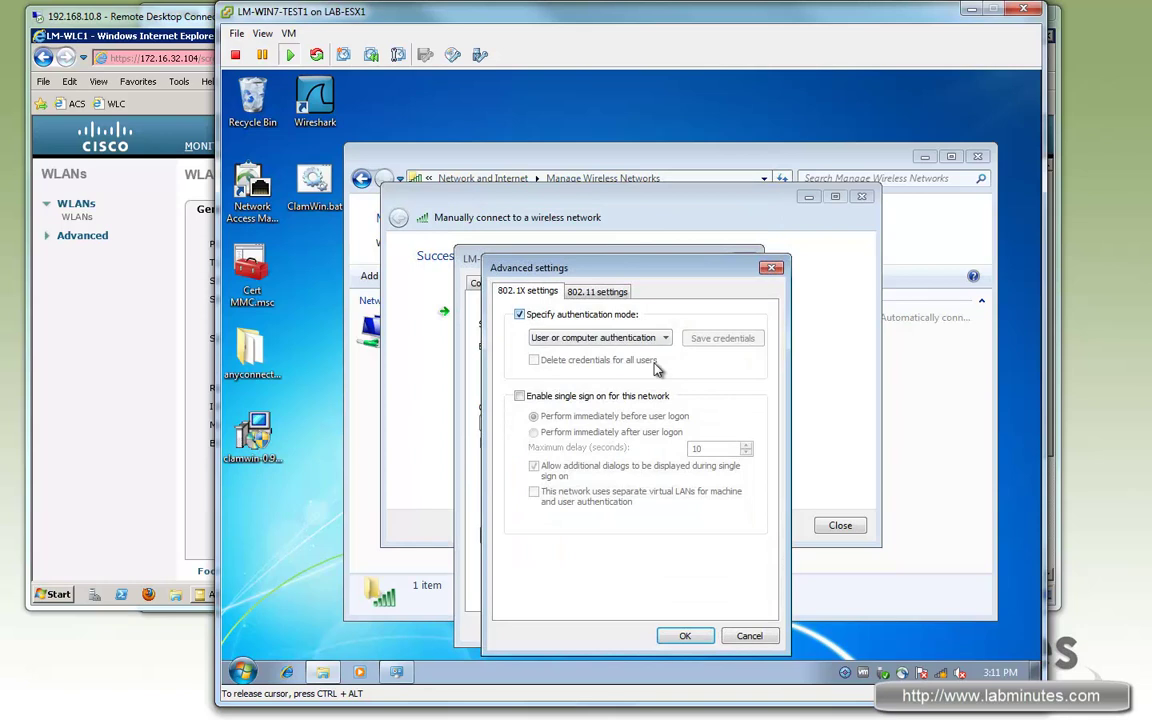
click(662, 338)
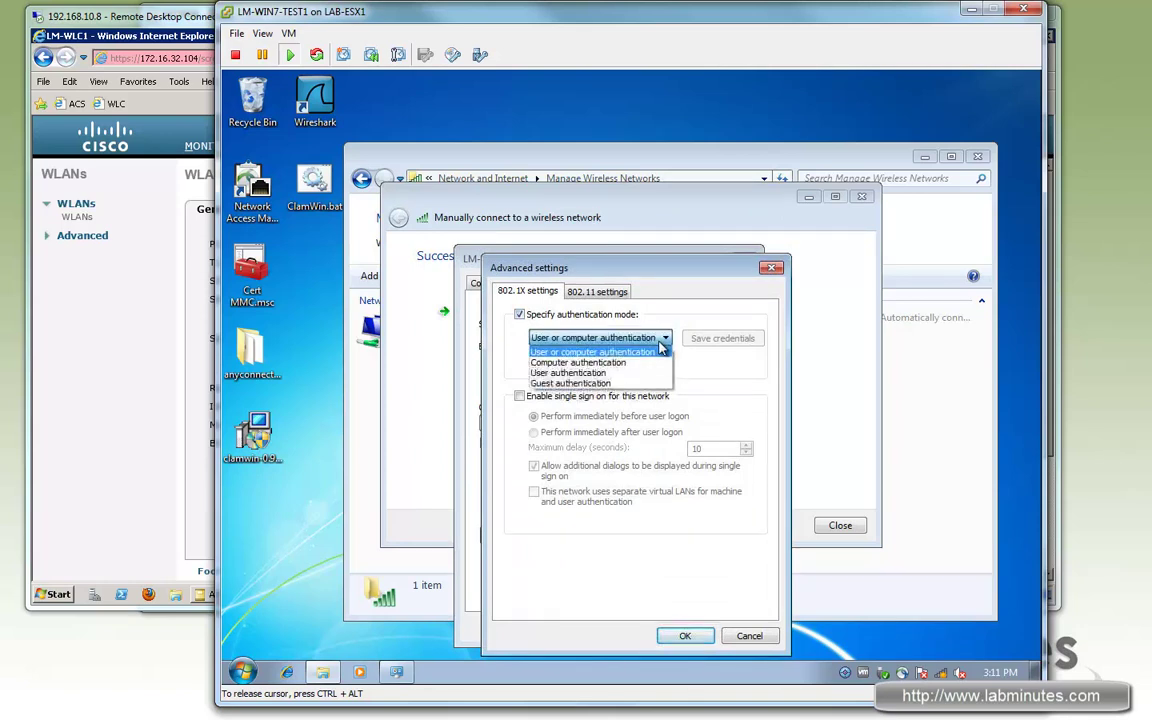
click(645, 354)
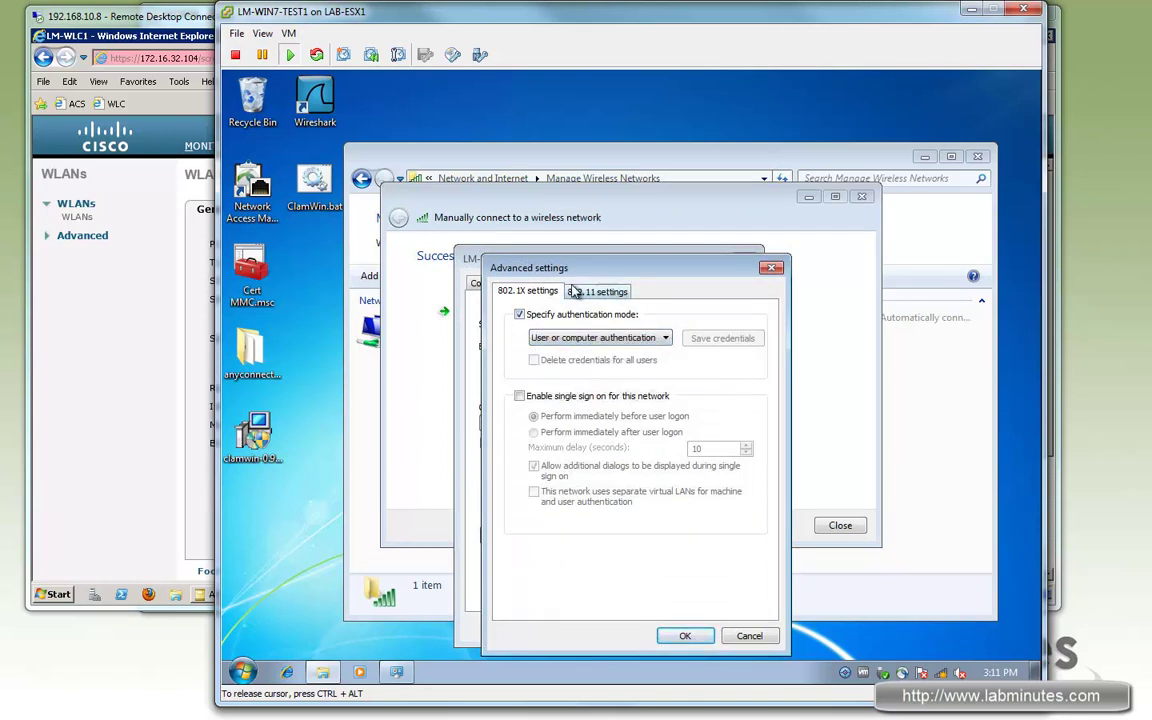
click(685, 636)
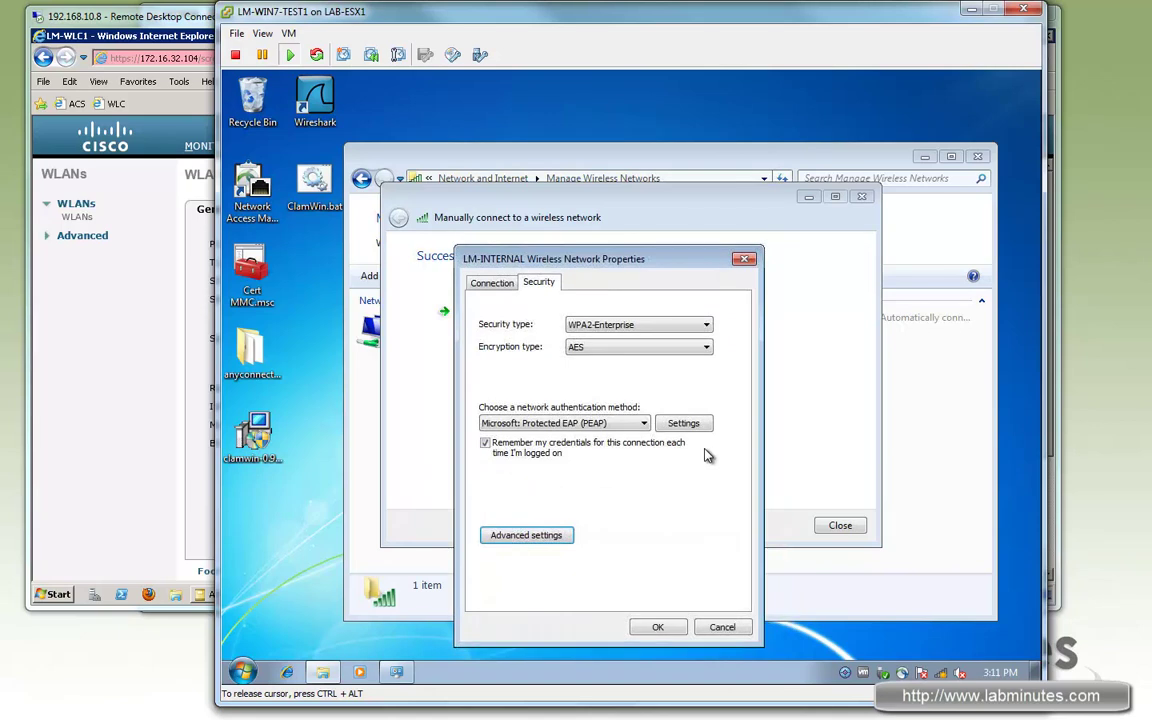
click(662, 627)
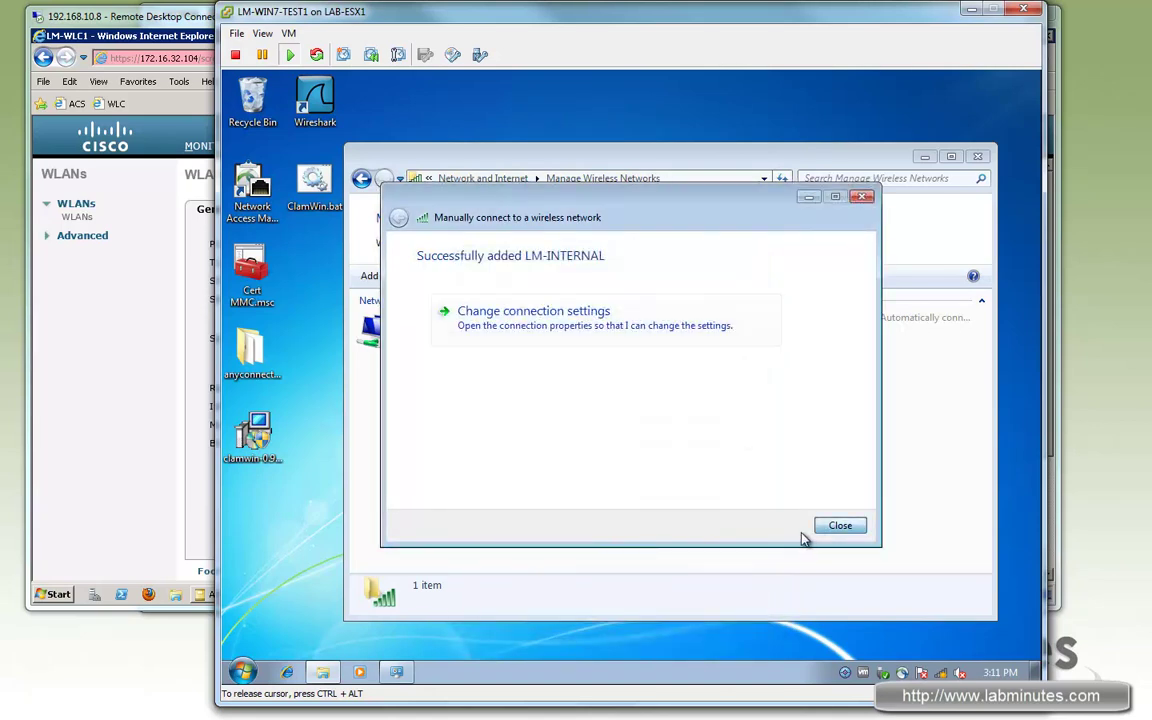
click(826, 533)
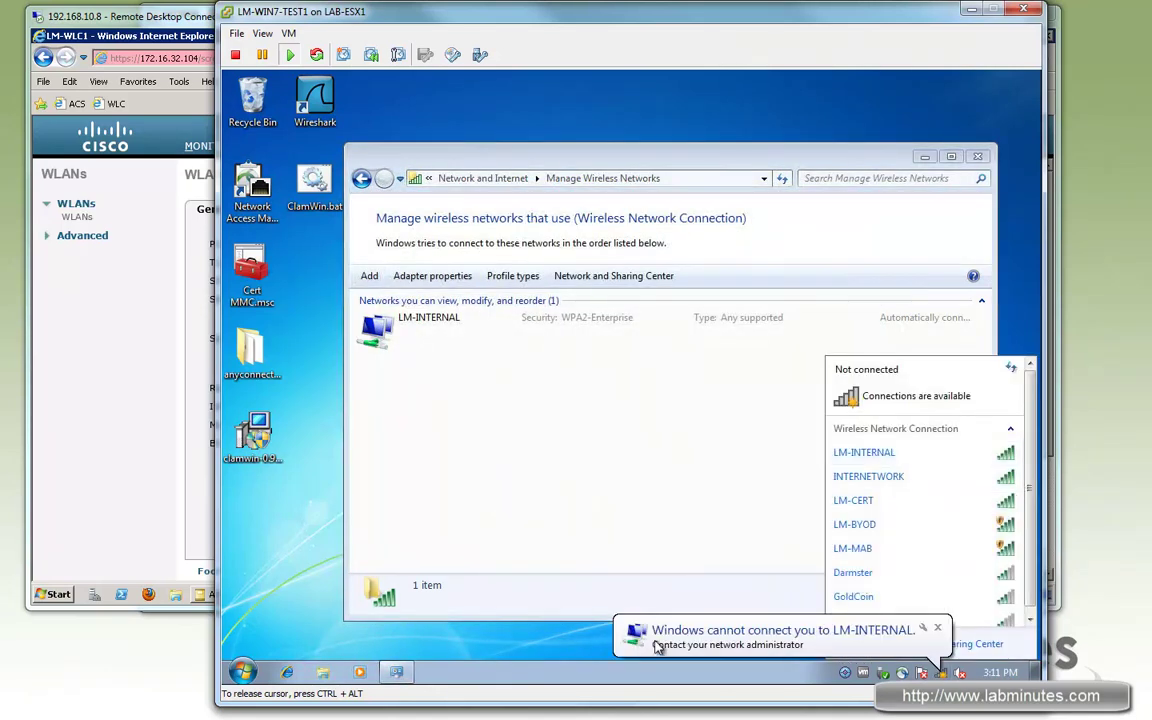
Step: Run the AAA Protocol RADIUS_Authentication report in the ACS viewer and select the latest failed record
click(98, 318)
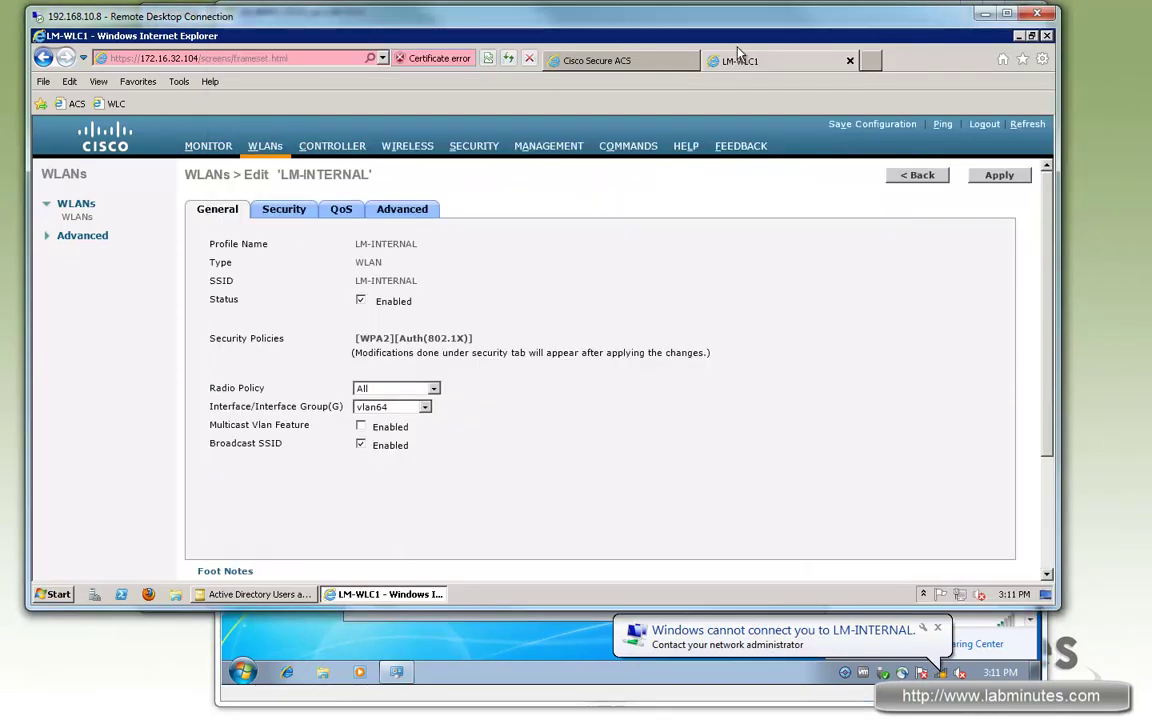
click(596, 61)
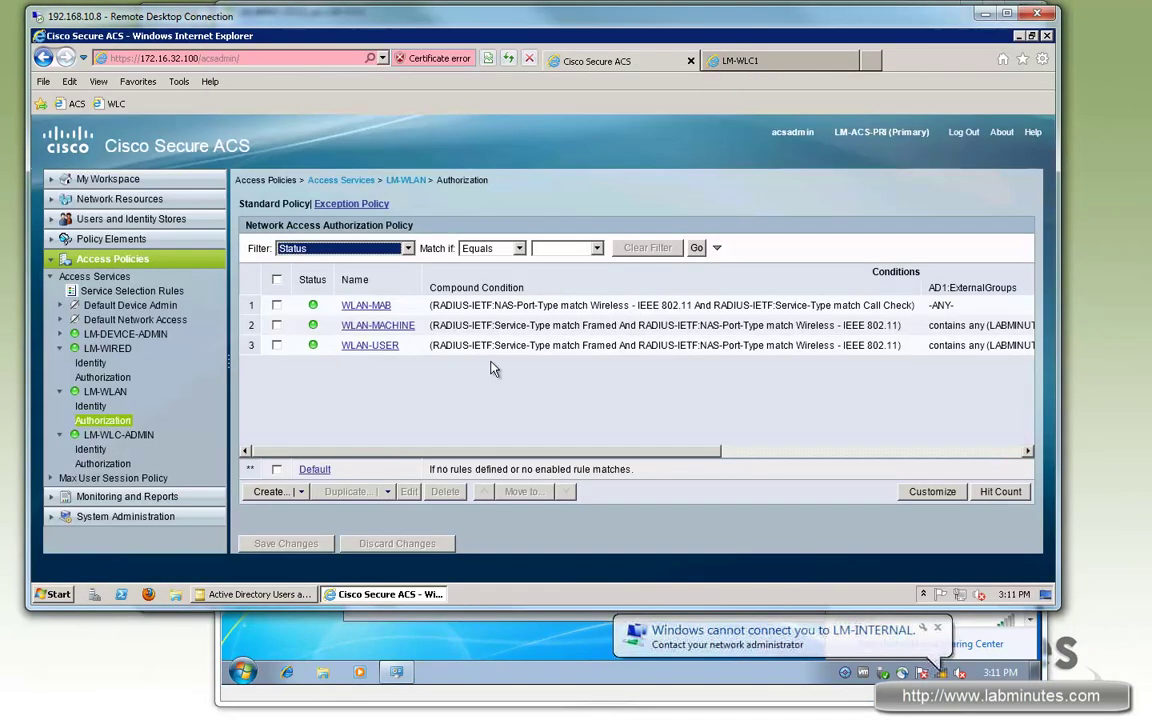
click(130, 483)
click(142, 297)
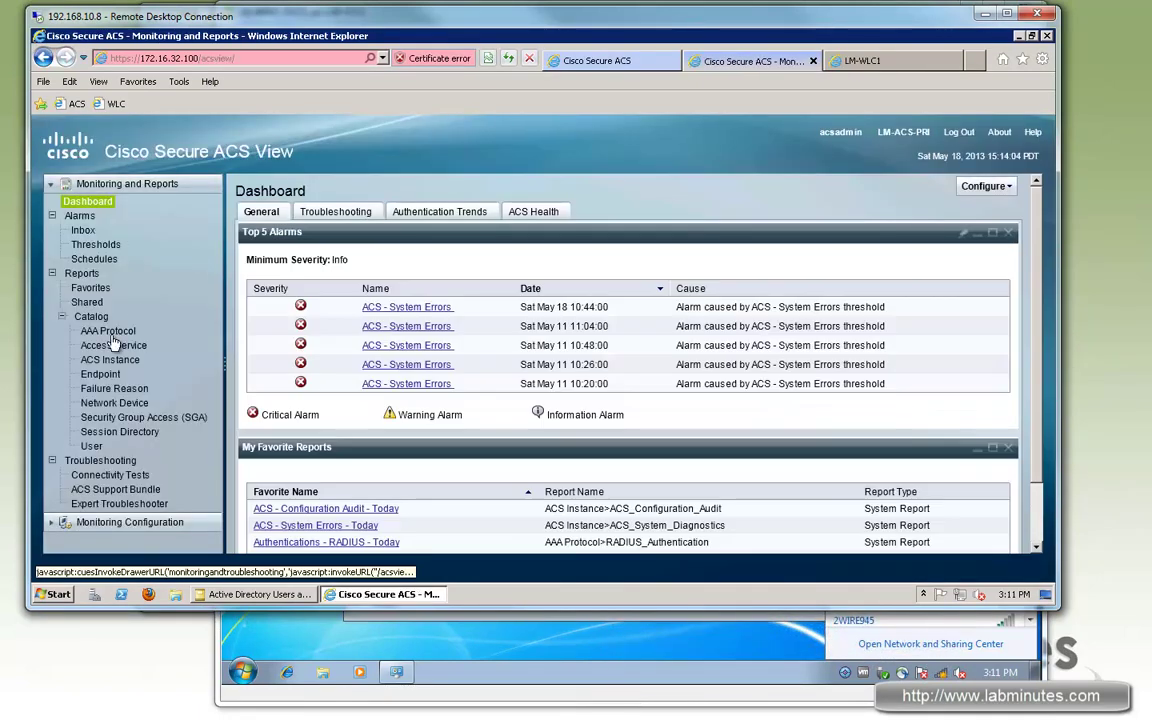
click(110, 332)
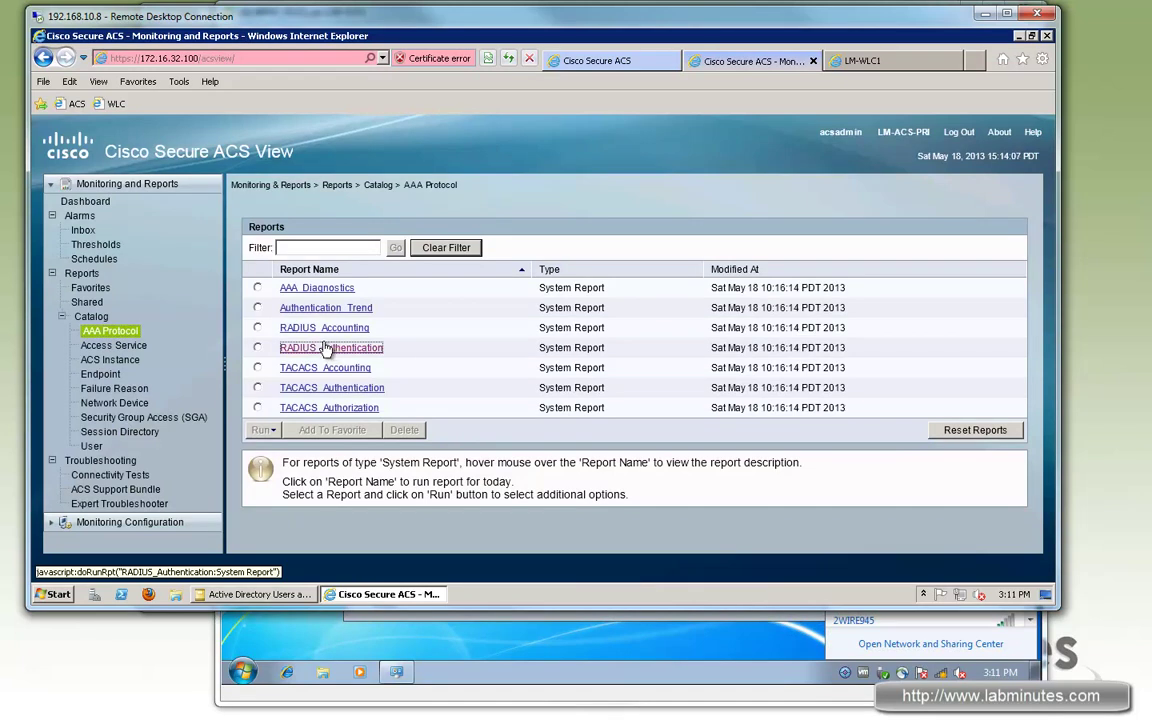
click(324, 347)
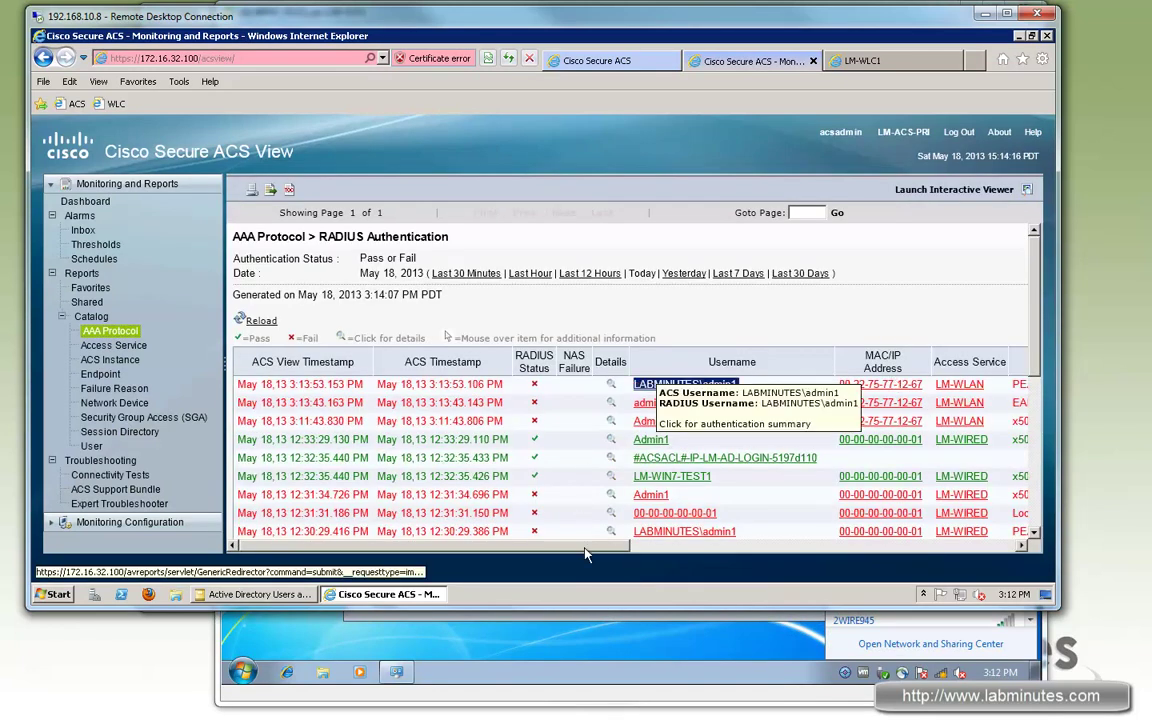
double_click(660, 384)
drag(612, 546, 676, 500)
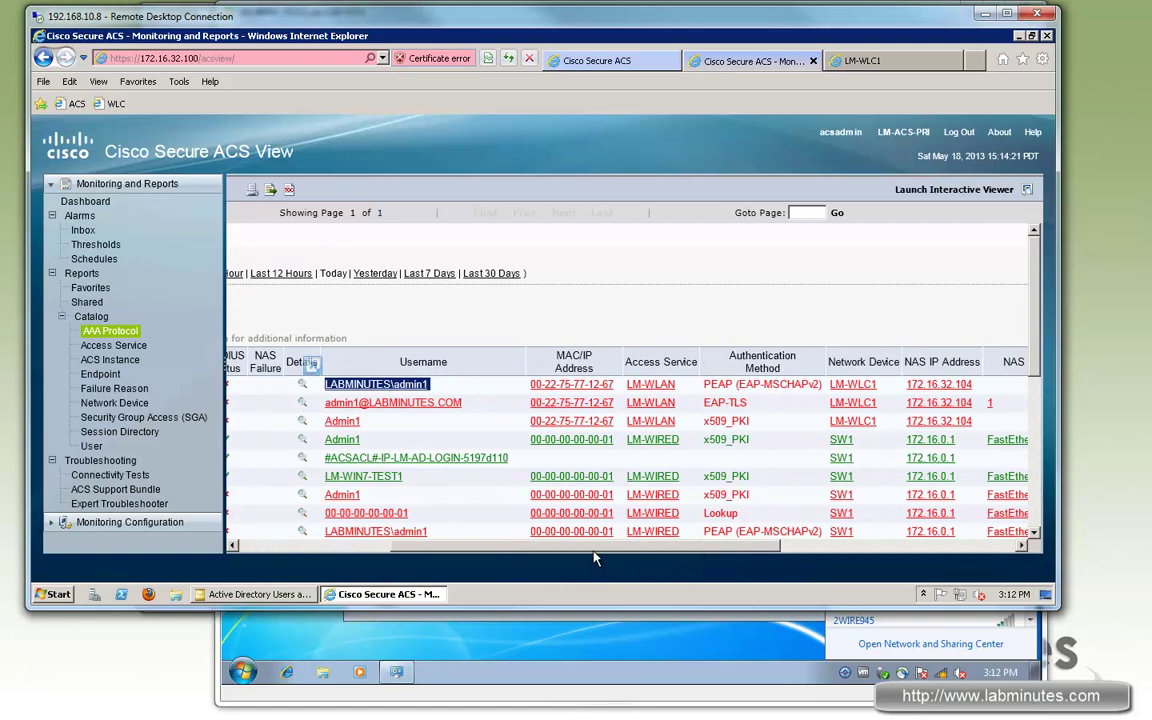
Step: Open the latest attempt's details, highlighting the DenyAccess profile and PEAP (EAP-MSCHAPv2) method
click(512, 440)
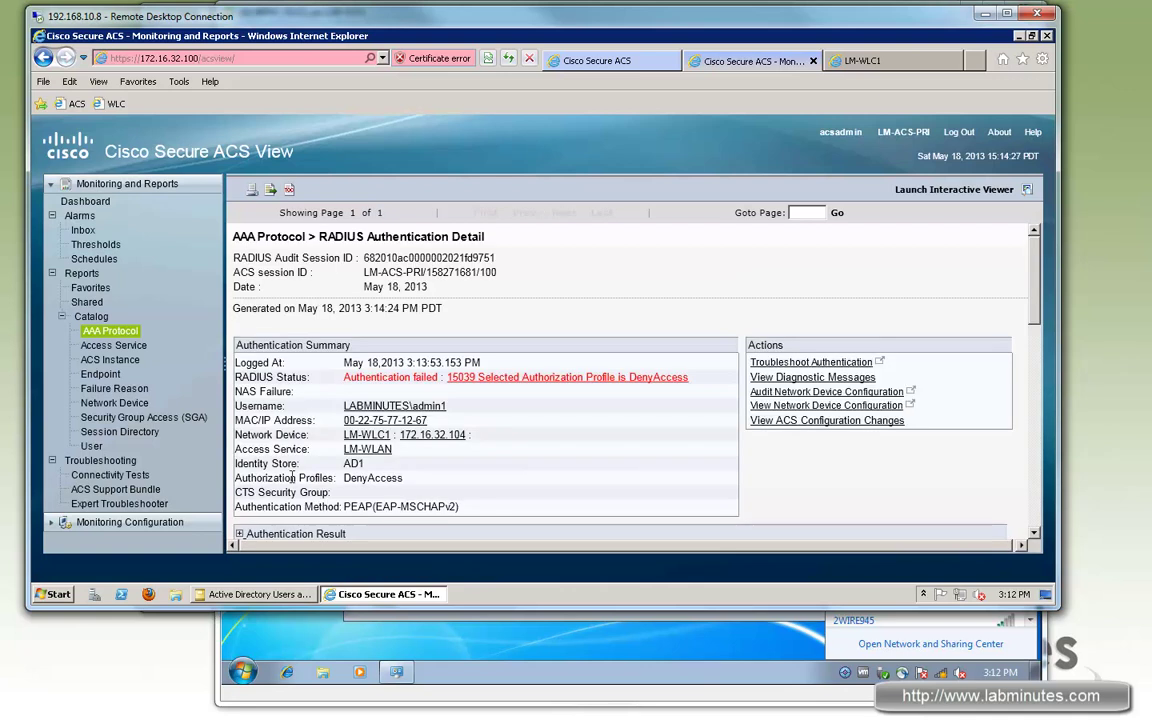
drag(293, 478, 404, 479)
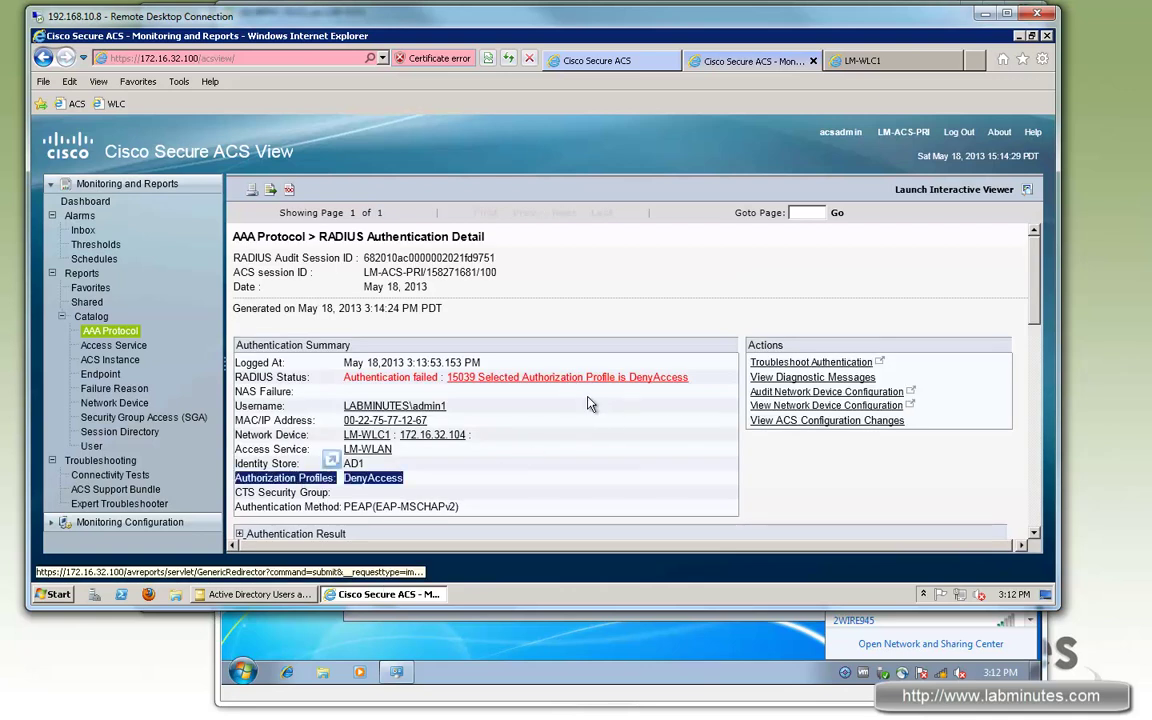
scroll(422, 374, down, 2)
drag(344, 412, 459, 413)
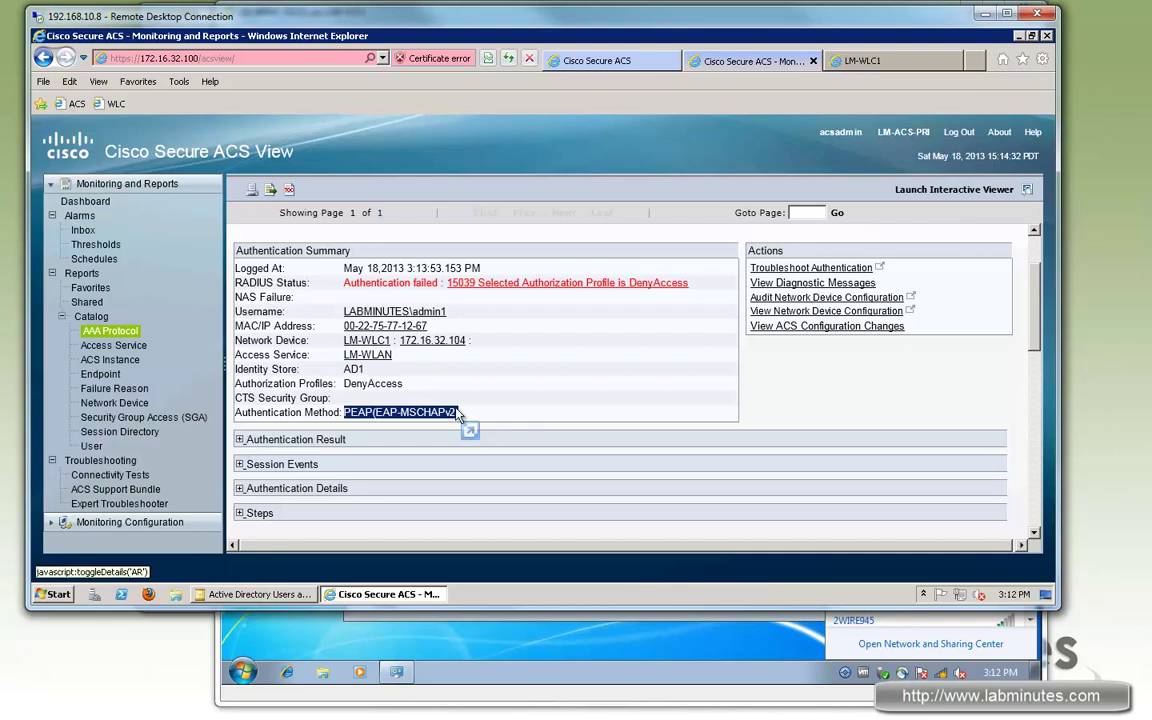
Step: Expand Authentication Result and highlight RadiusPacketType=AccessReject
click(242, 440)
scroll(318, 376, down, 3)
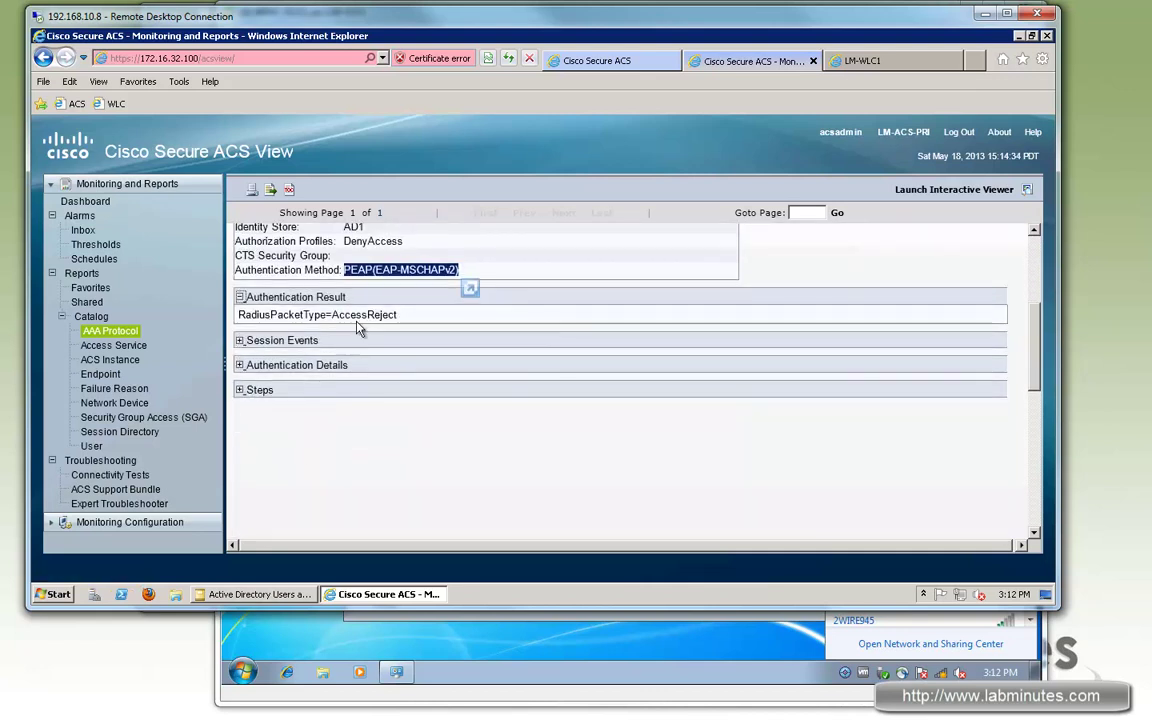
drag(399, 315, 238, 317)
Step: Expand Authentication Details, highlighting NAS Port Type, the WLAN-DOT1X identity rule and Default authorization rule
click(239, 365)
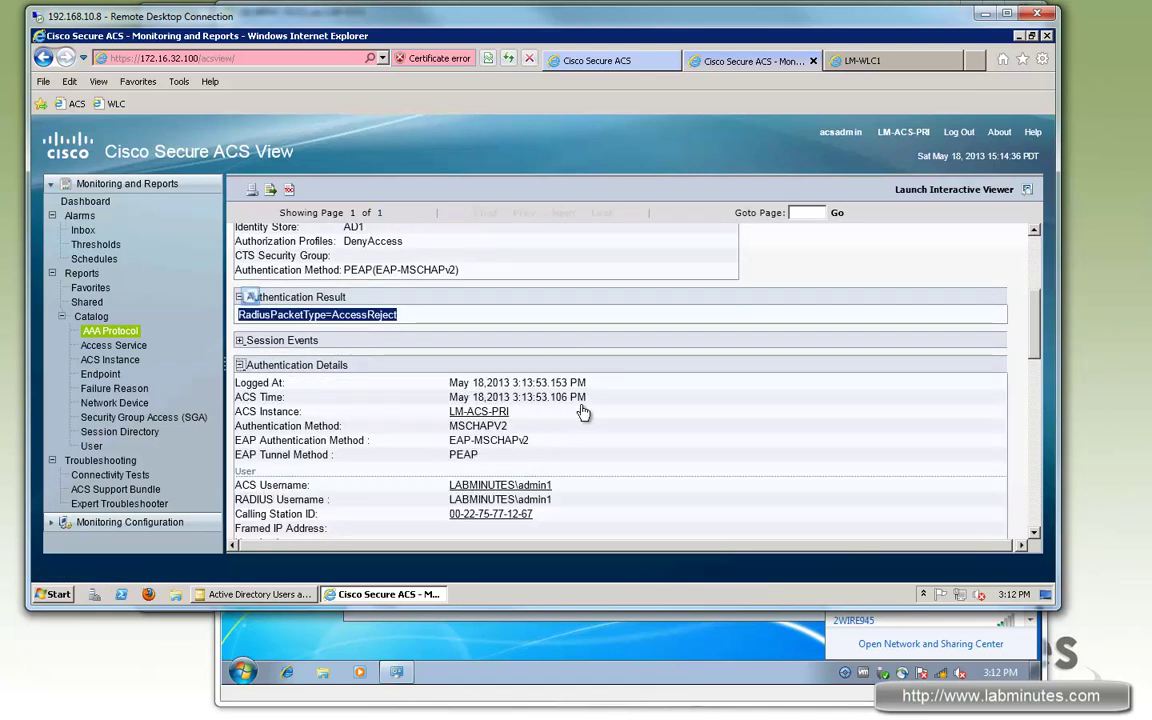
scroll(586, 405, down, 6)
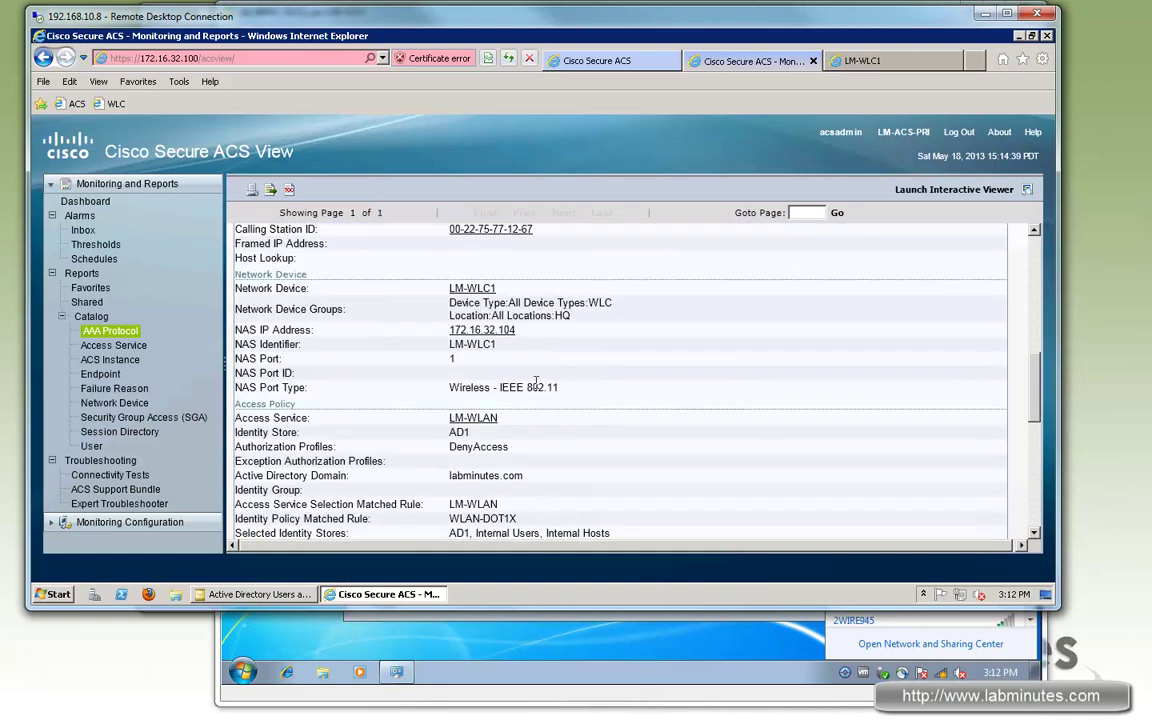
triple_click(468, 390)
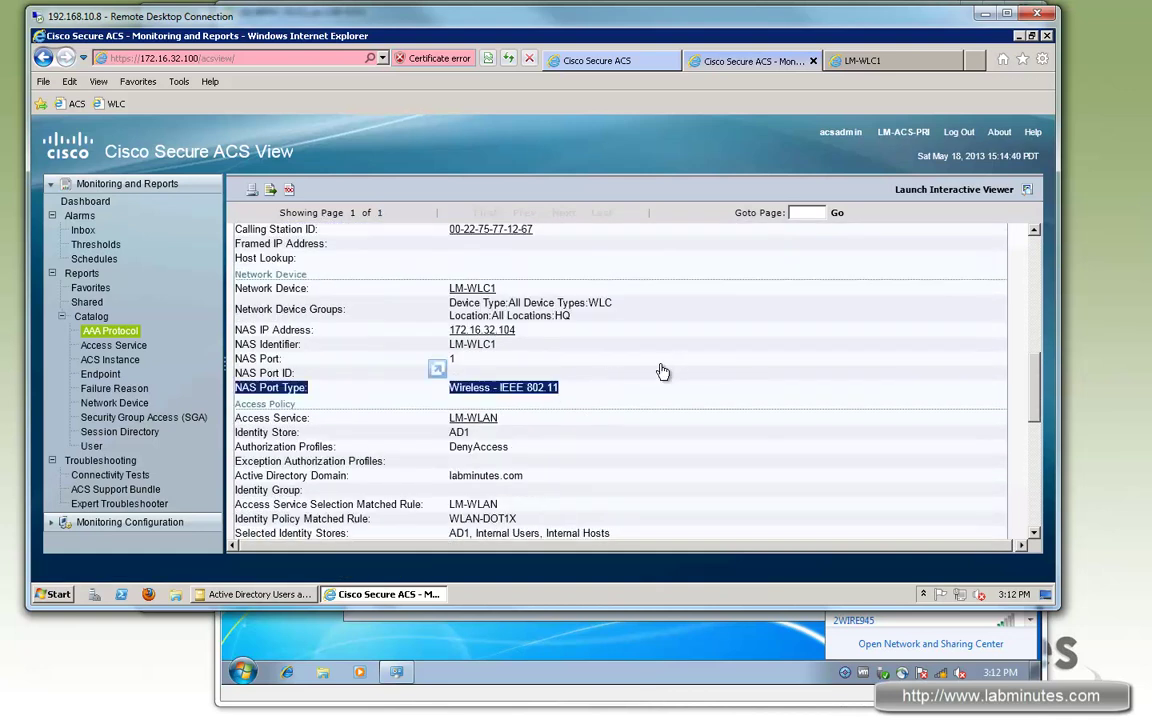
scroll(661, 372, down, 2)
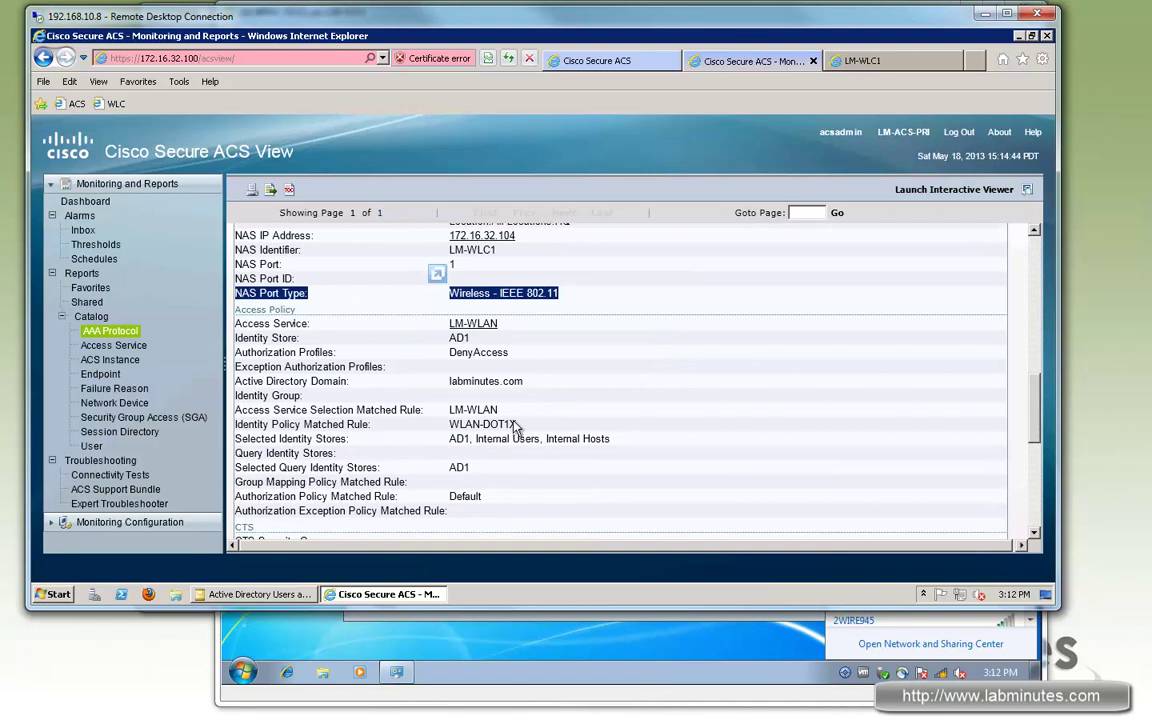
drag(517, 424, 449, 424)
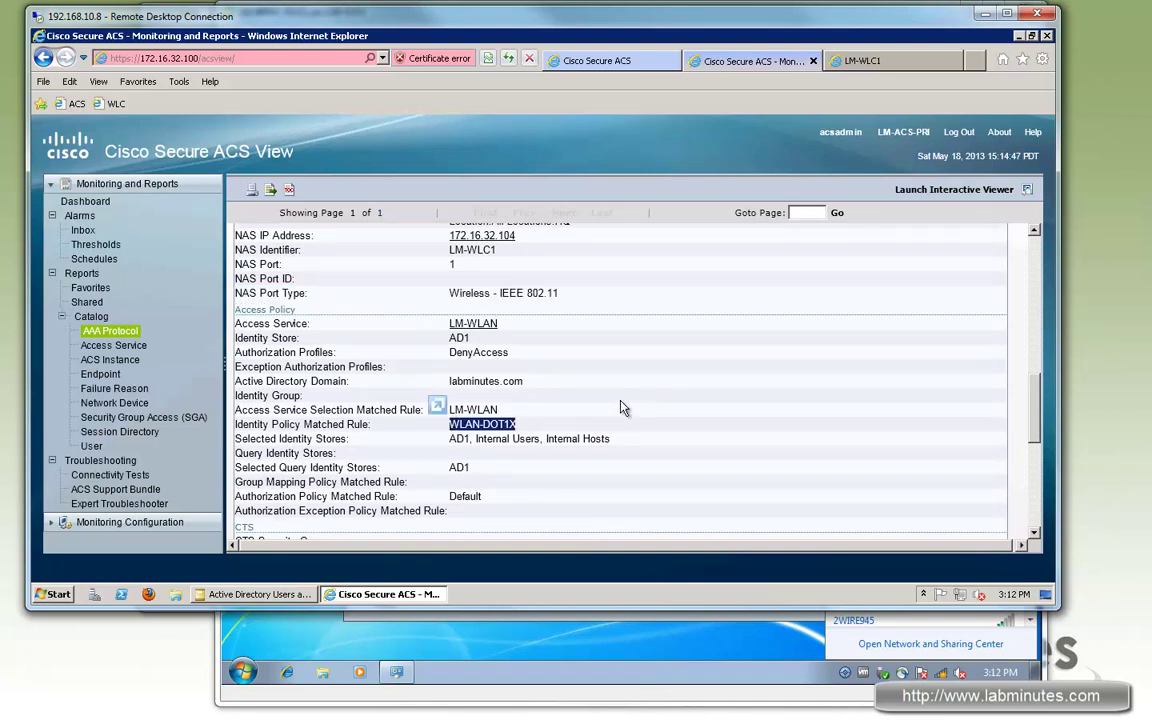
scroll(621, 408, down, 1)
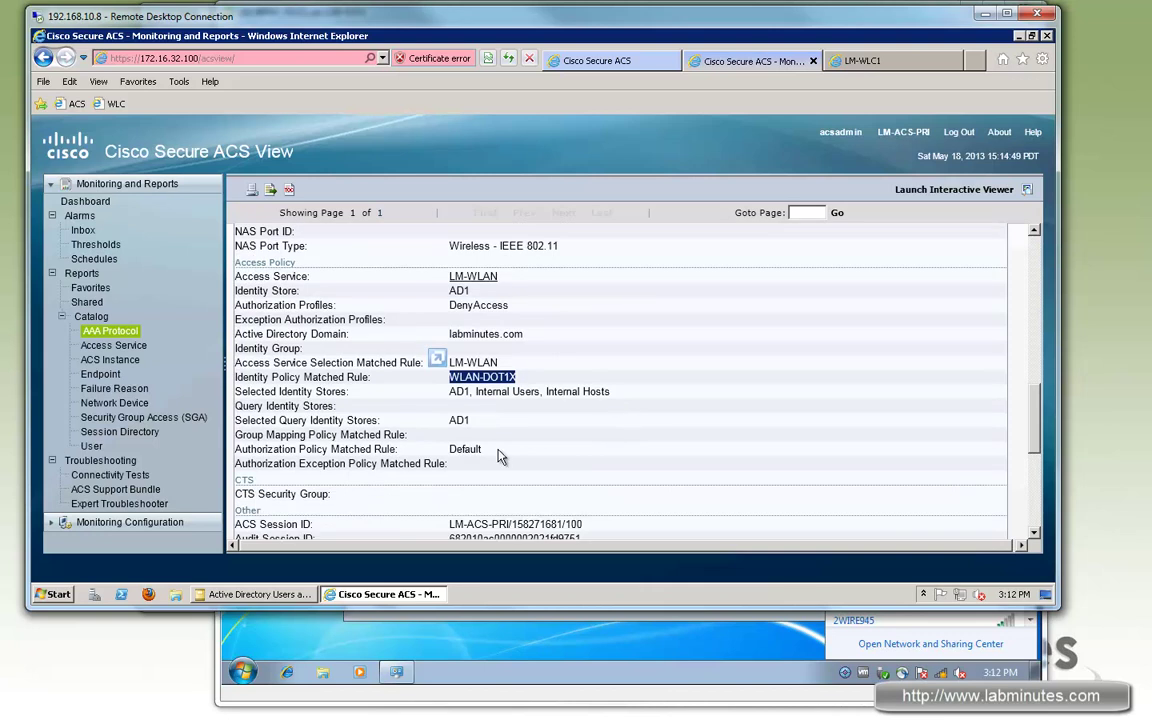
drag(451, 451, 495, 447)
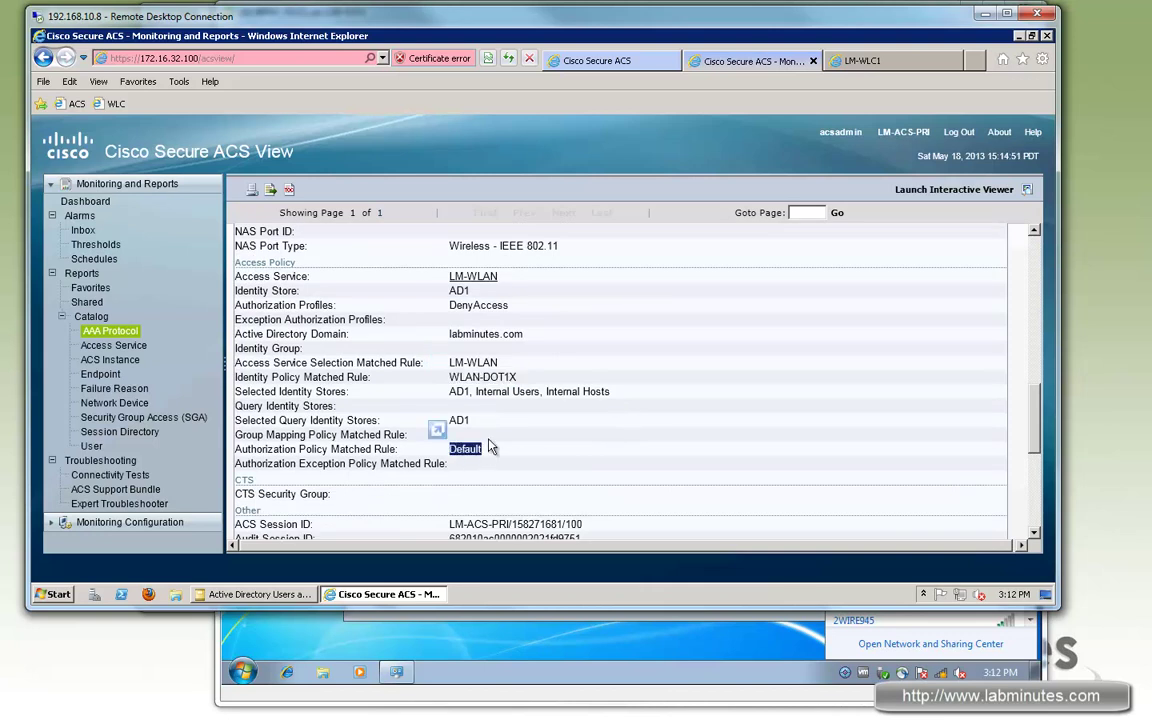
scroll(613, 427, down, 5)
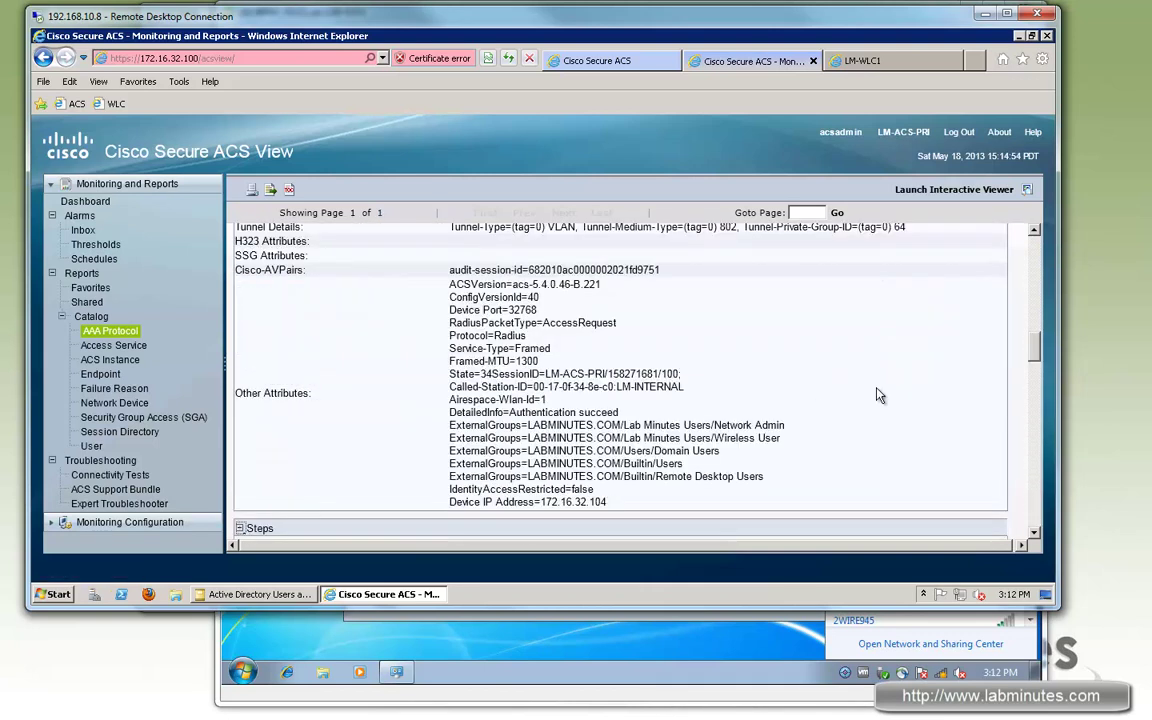
Step: Highlight the 24423 failure saying previous machine authentication was unconfirmed, then return to the VM console
scroll(882, 393, down, 5)
scroll(880, 392, down, 10)
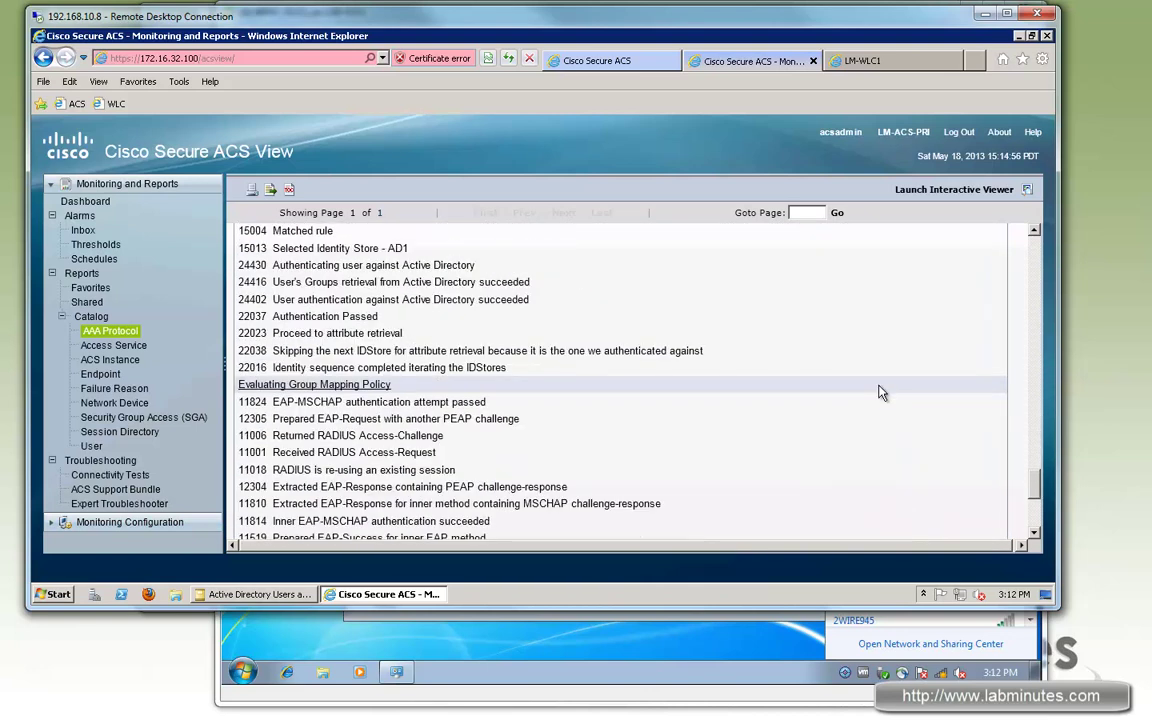
scroll(865, 389, down, 2)
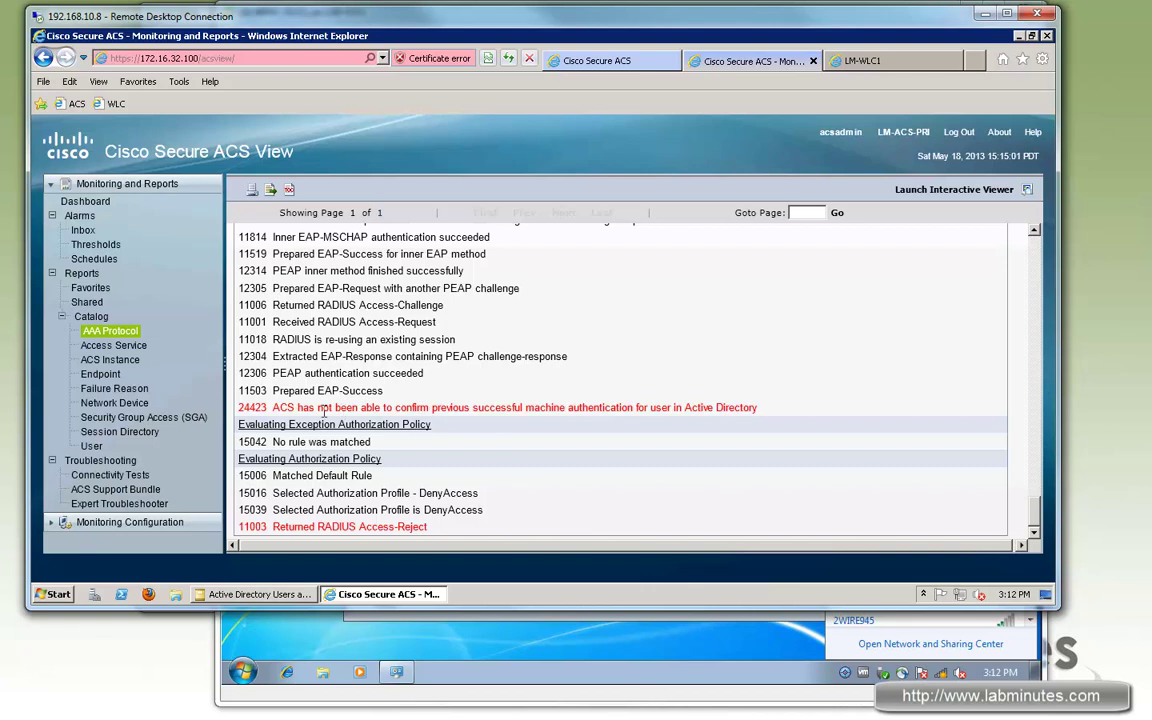
drag(382, 408, 571, 407)
click(576, 407)
drag(414, 407, 634, 407)
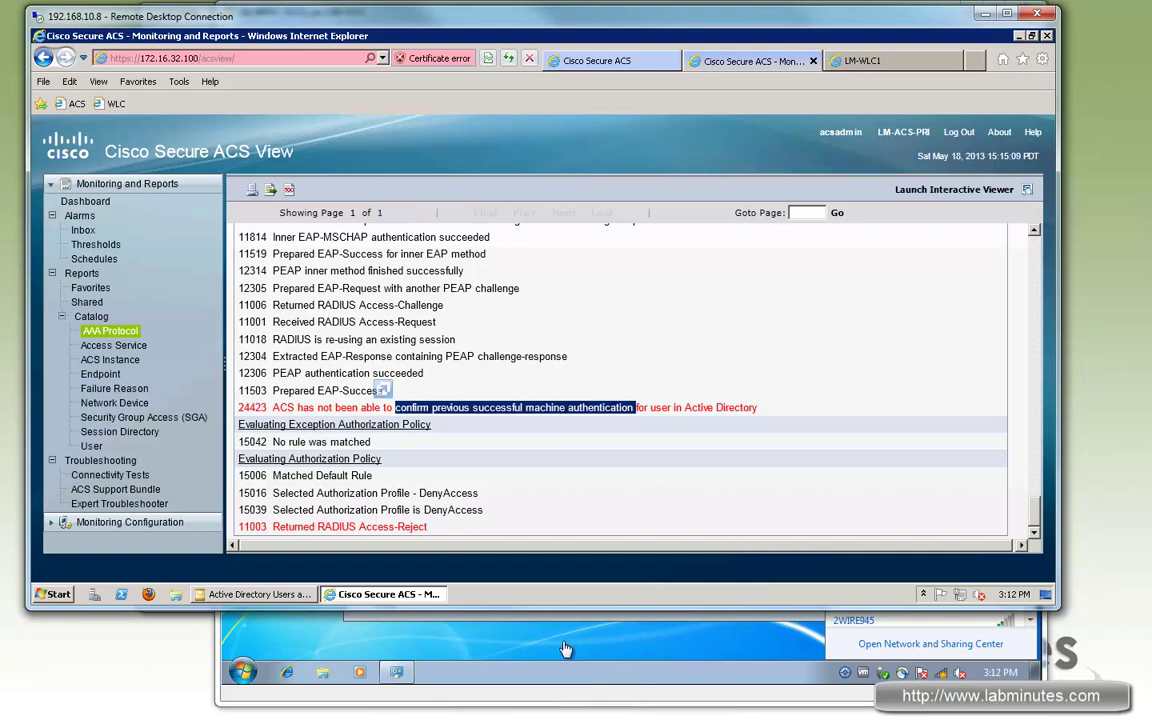
click(634, 641)
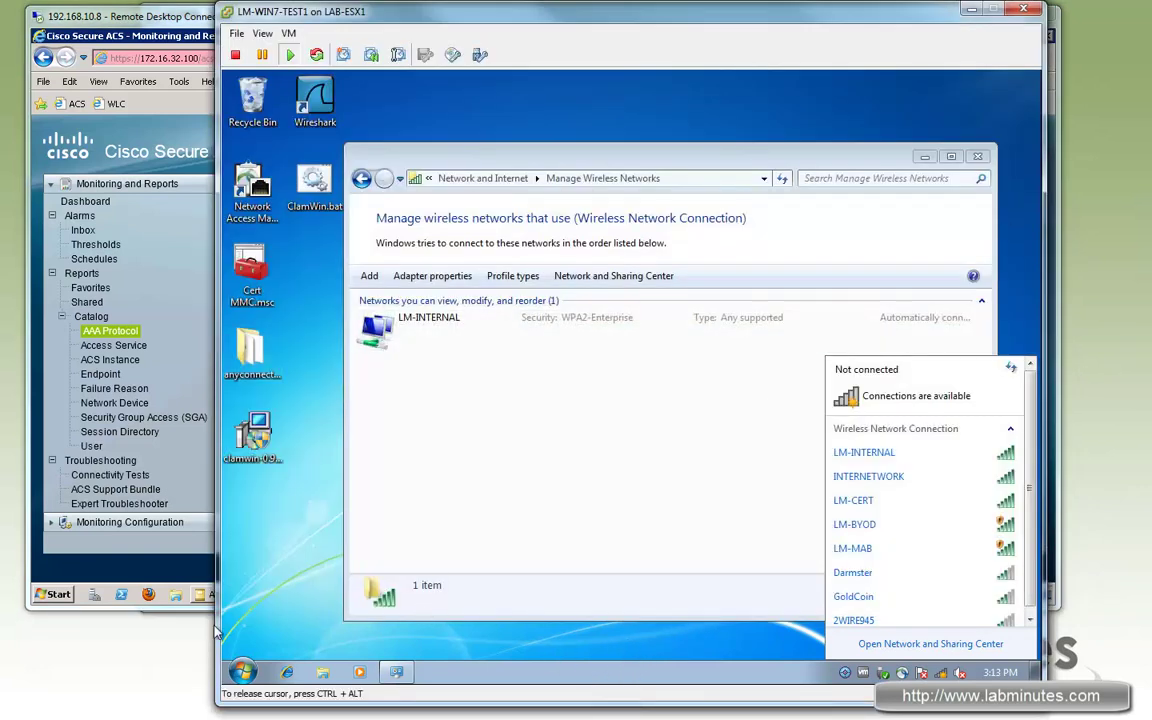
Step: Log the Windows 7 user off from the Start menu's Shut down options
click(243, 671)
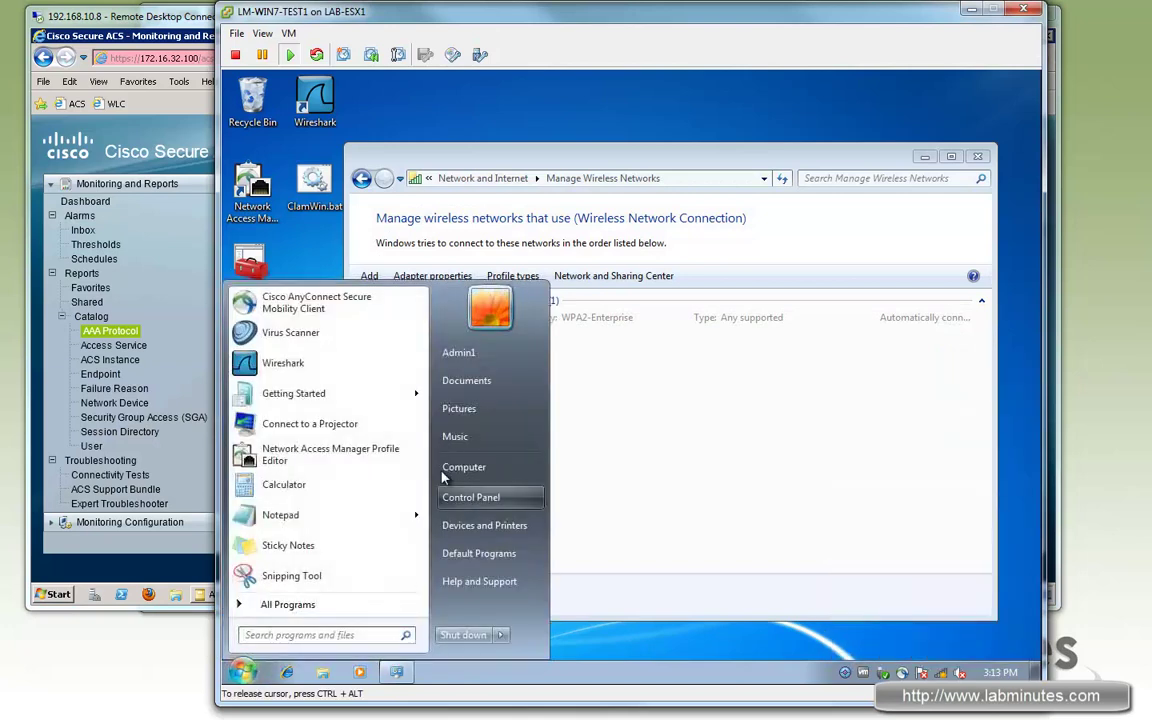
click(500, 635)
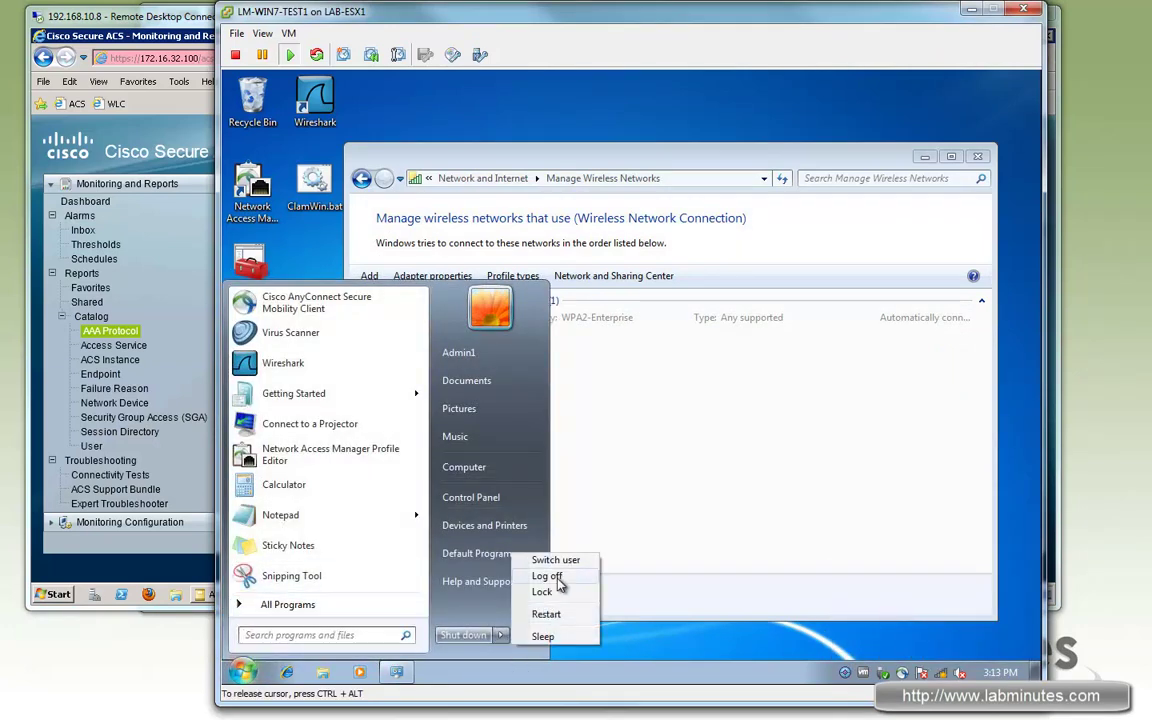
click(572, 578)
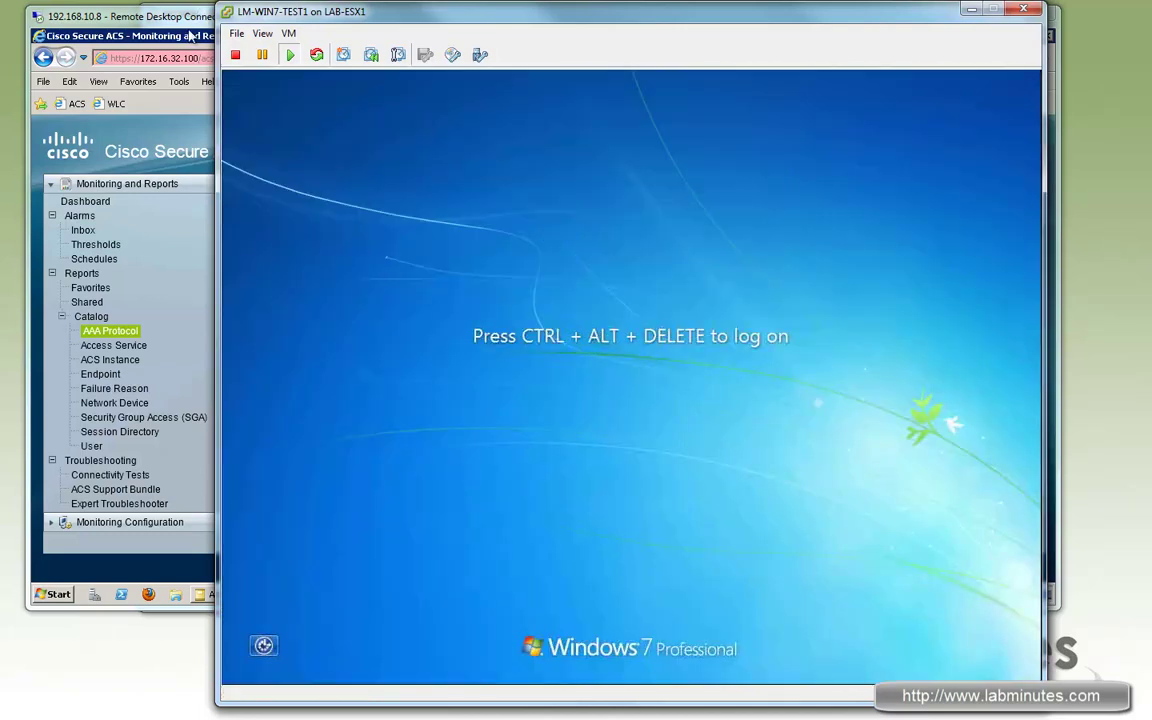
Step: Reload the RADIUS Authentication report and scroll right to the passed host/LM-WIN7-TEST1 authentication method
click(190, 36)
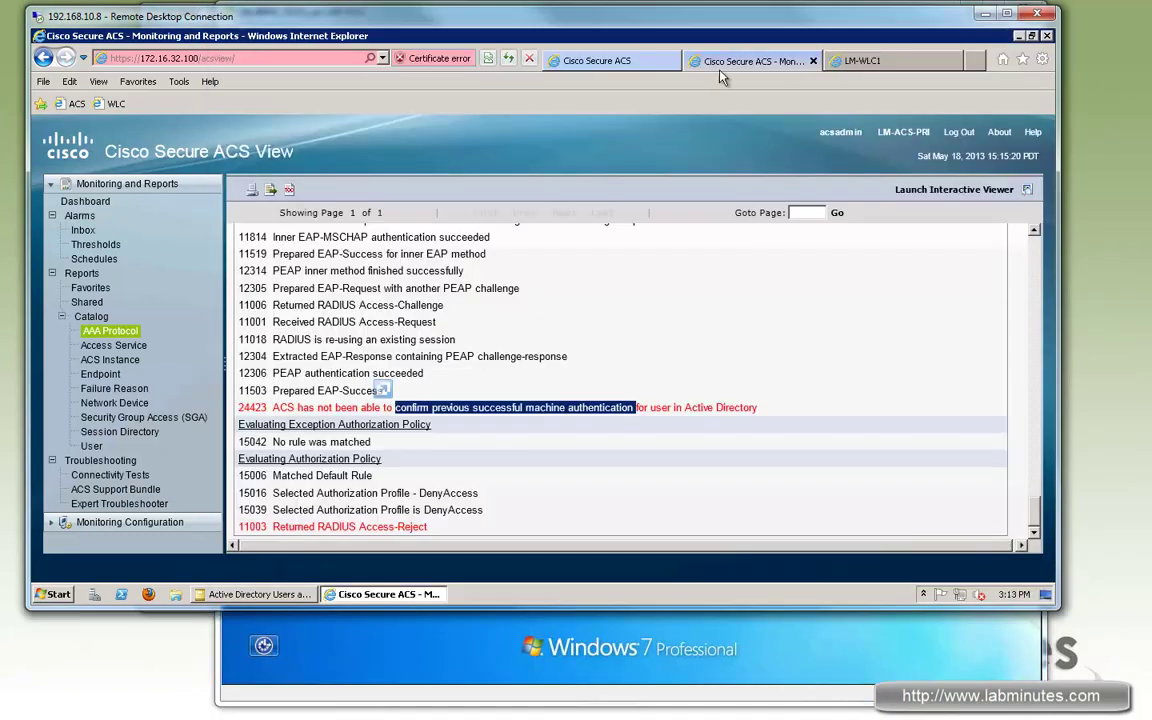
click(45, 58)
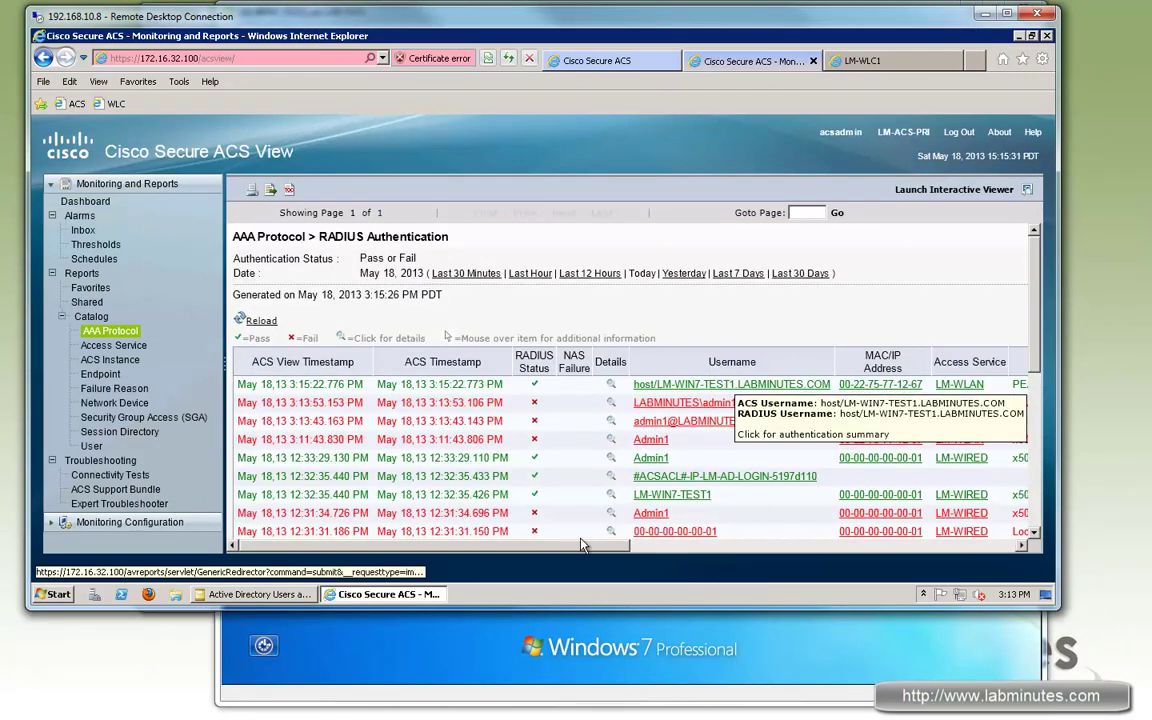
drag(578, 555, 689, 548)
scroll(479, 390, right, 3)
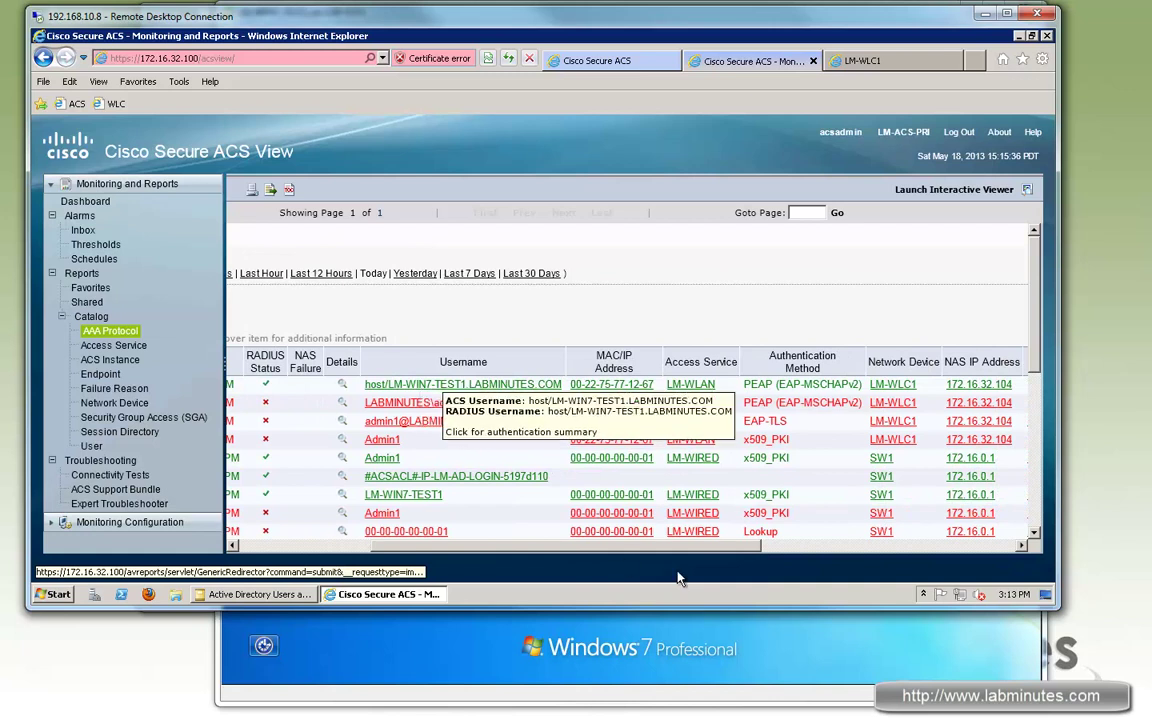
drag(697, 555, 630, 556)
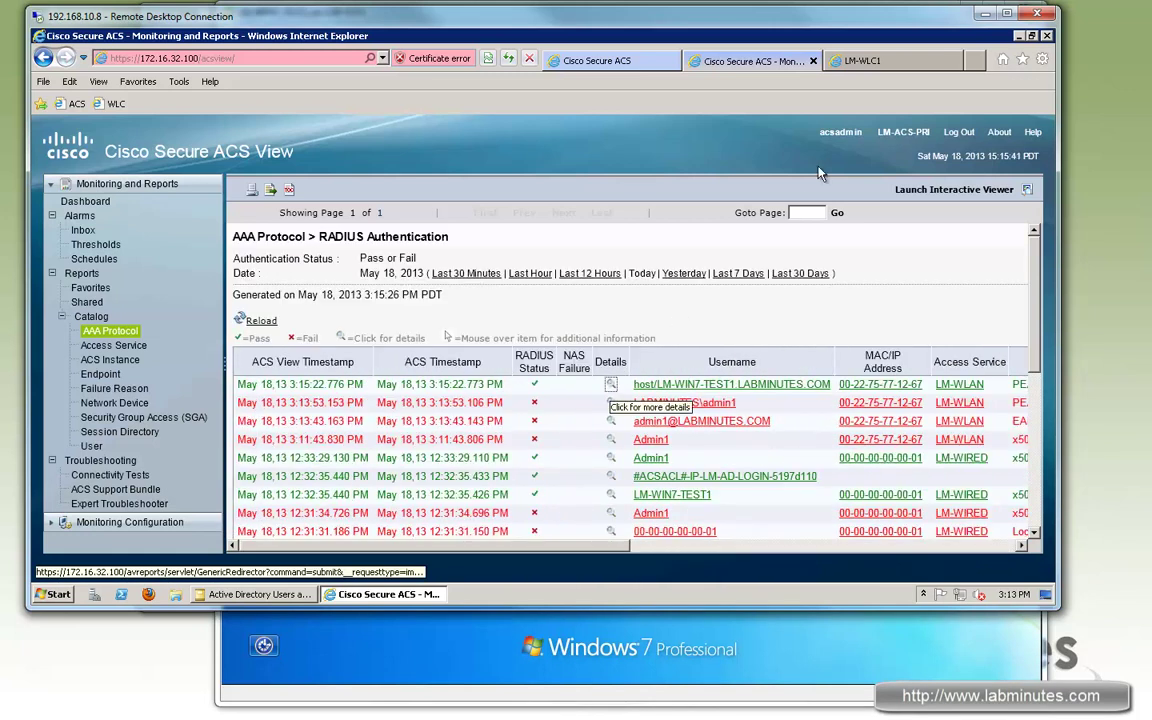
Step: Open the details of the newest successful machine authentication
click(611, 384)
drag(343, 357, 464, 357)
scroll(391, 400, down, 1)
scroll(391, 400, down, 1)
drag(343, 412, 458, 413)
Step: Expand the authentication result and highlight the Airespace-ACL-Name attribute LM-AD-LOGIN
click(240, 464)
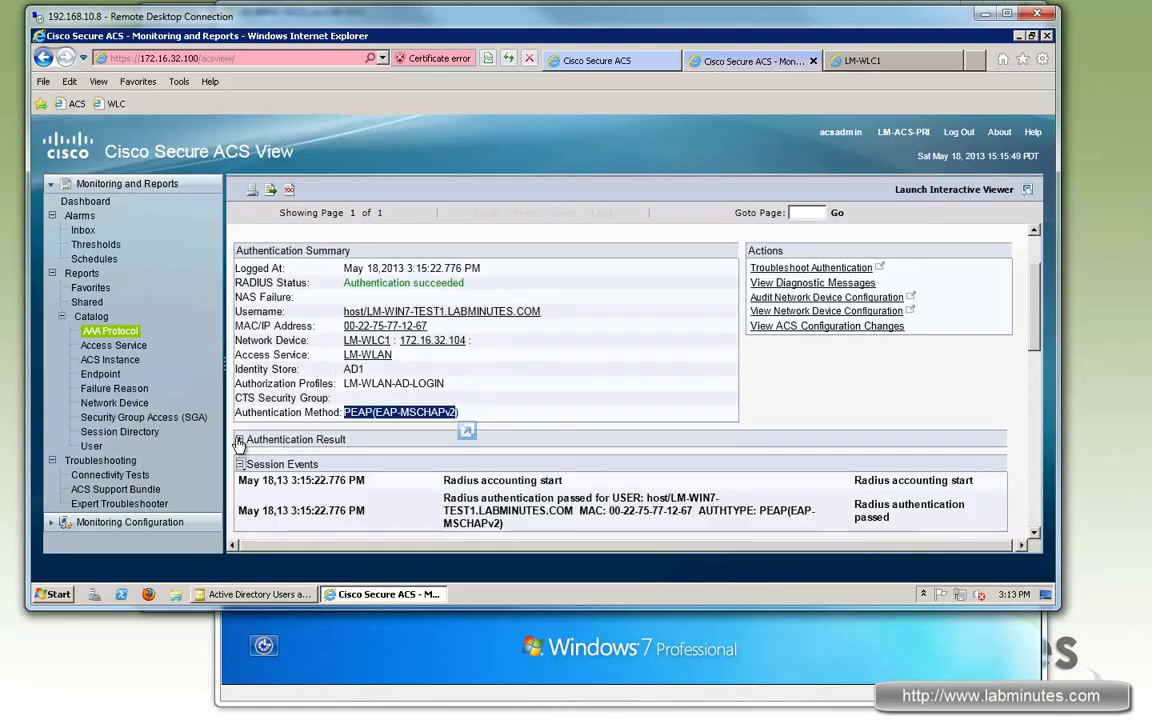
click(240, 440)
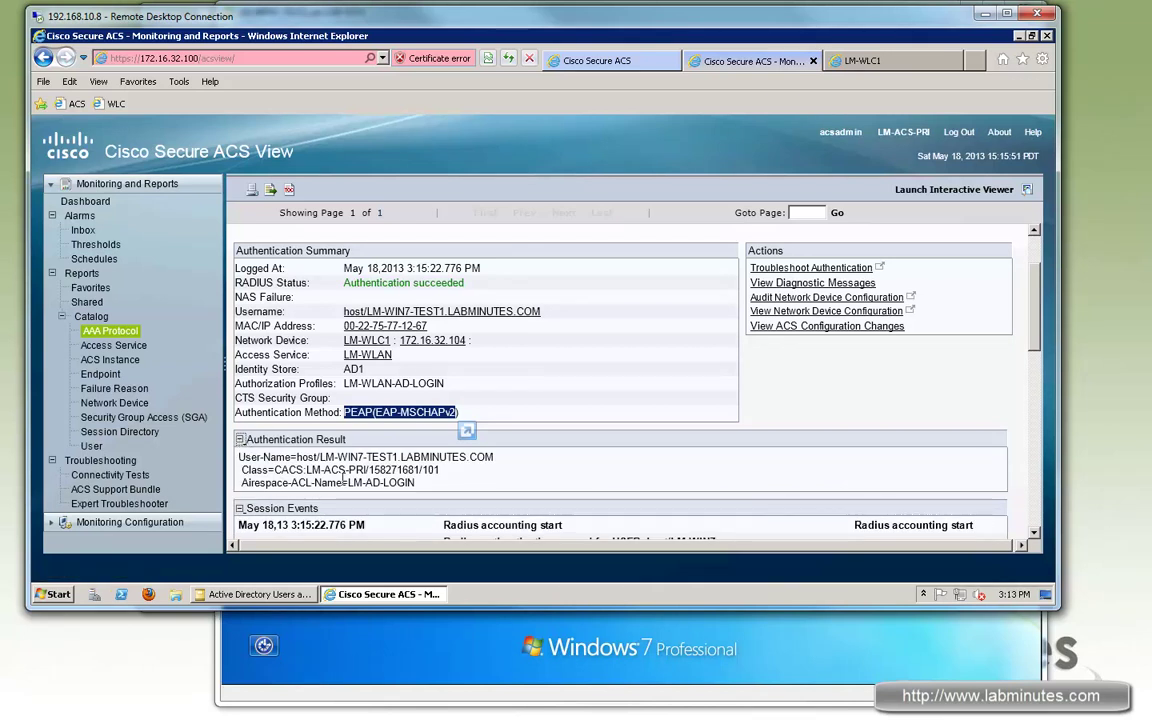
double_click(342, 482)
mouse_move(340, 490)
mouse_down()
mouse_move(323, 497)
mouse_move(330, 490)
mouse_up()
drag(414, 483, 343, 483)
scroll(350, 483, down, 2)
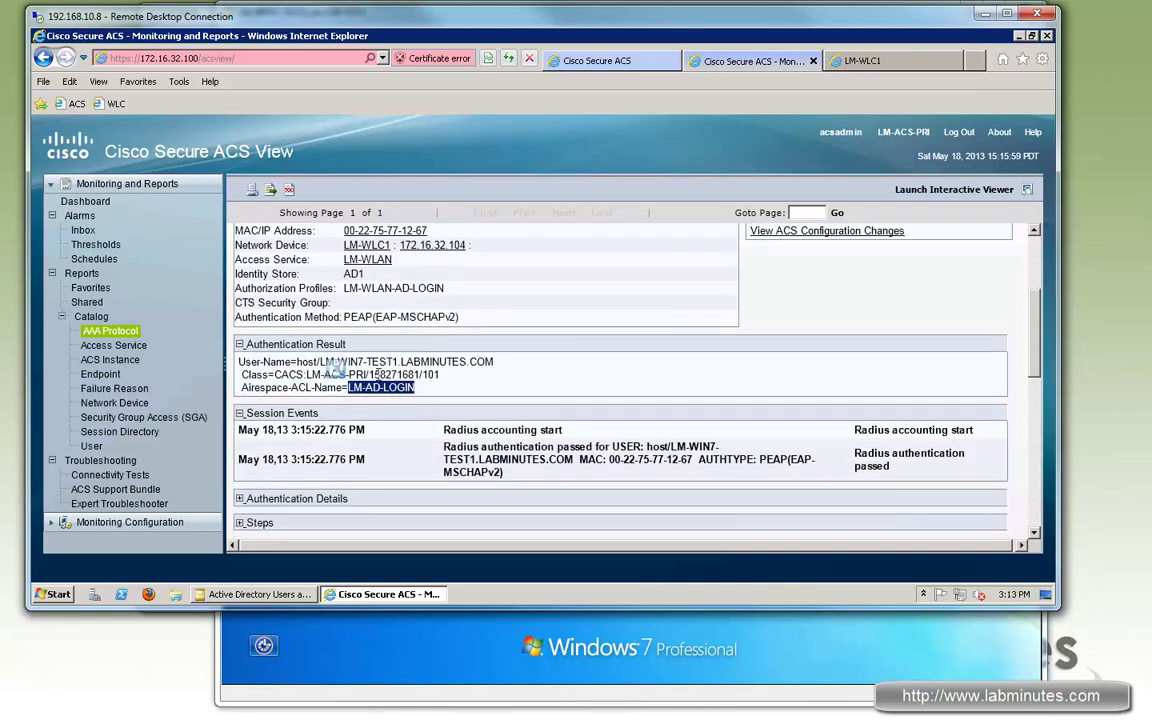
drag(360, 388, 357, 393)
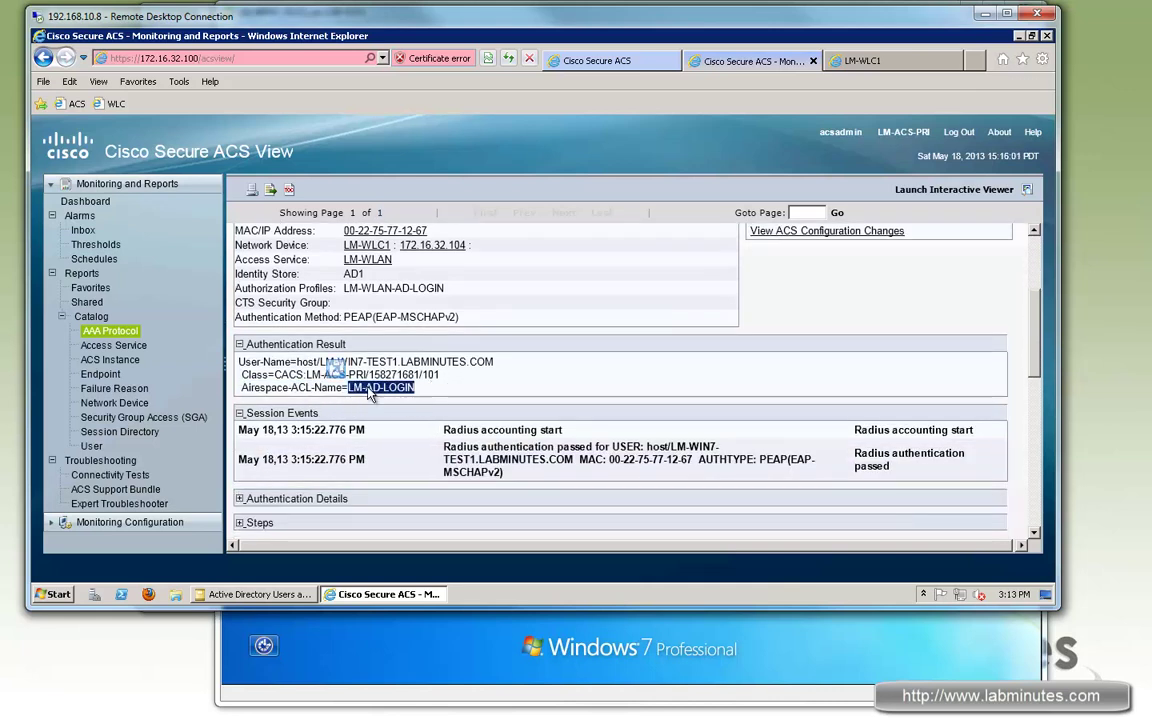
Step: Expand Authentication Details and highlight the matched WLAN-MACHINE authorization rule
click(240, 498)
scroll(265, 432, down, 5)
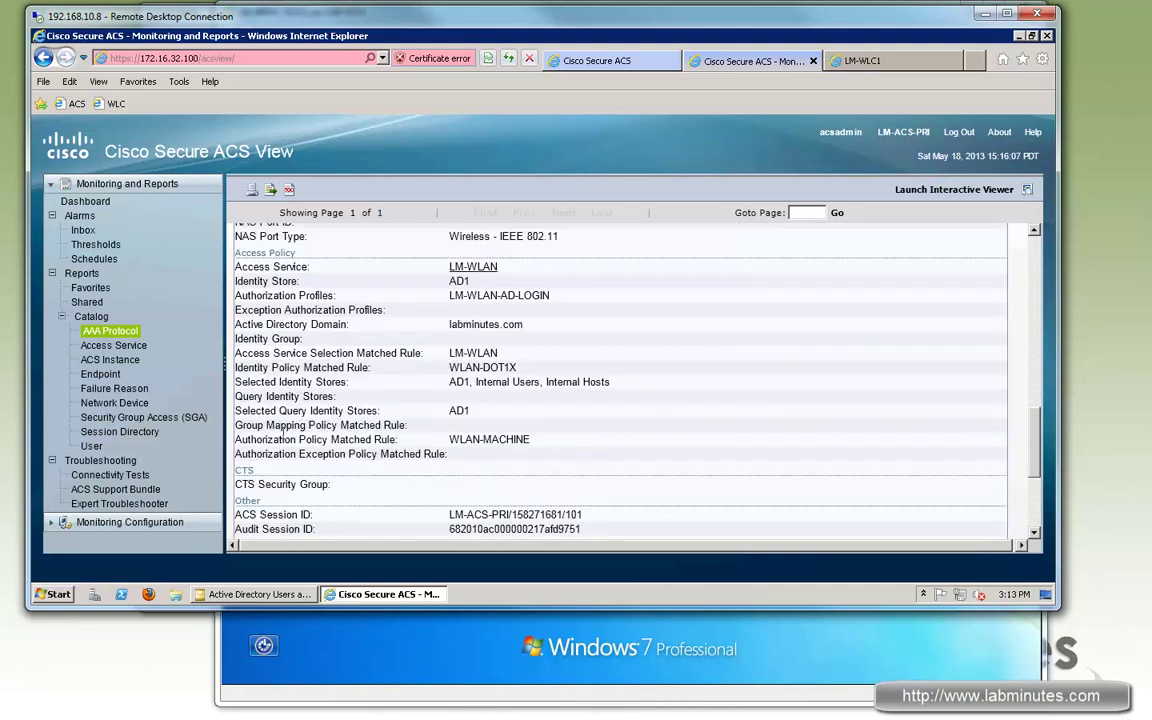
drag(235, 440, 353, 442)
drag(449, 440, 530, 441)
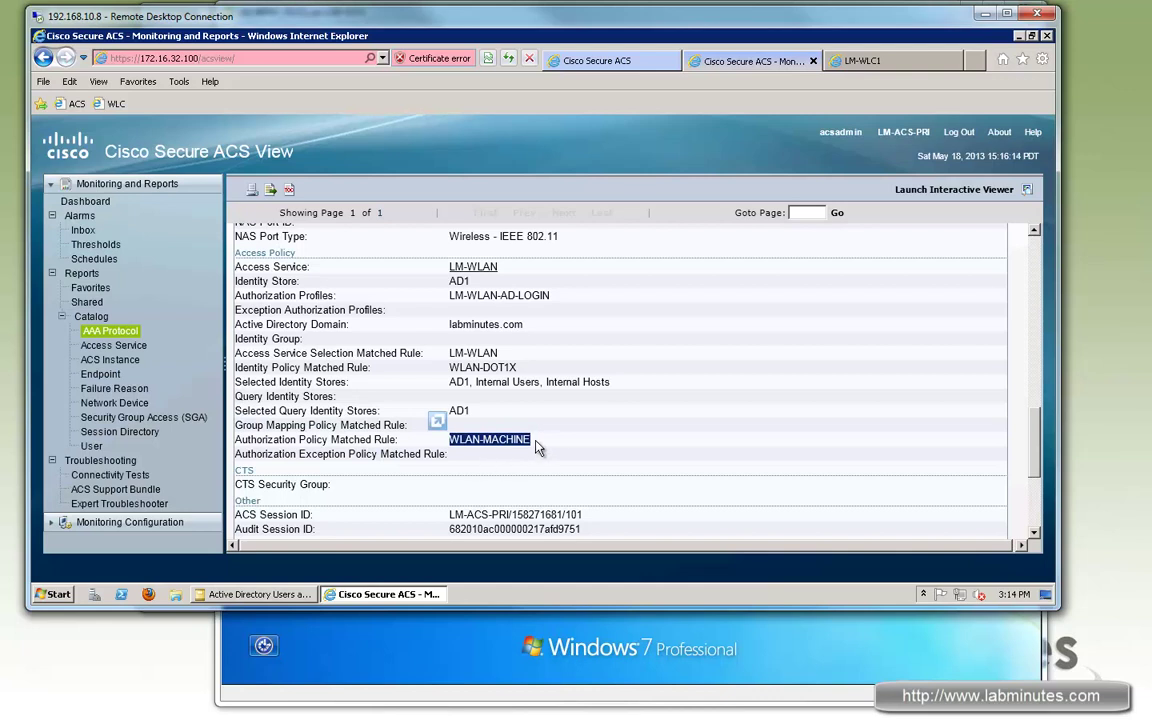
click(476, 388)
scroll(476, 388, up, 1)
Step: On LM-WLC1, open the client's detail page, highlighting host/LM-WIN7-TEST1 and the LM-AD-LOGIN IPv4 ACL
click(905, 60)
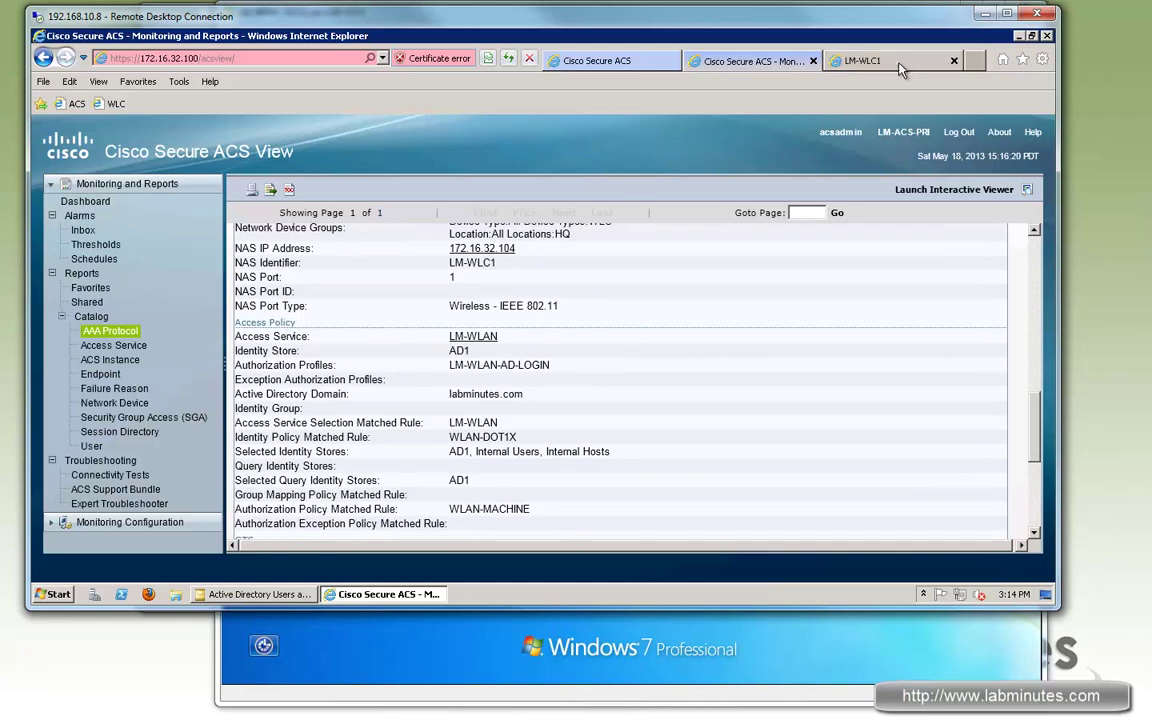
click(210, 146)
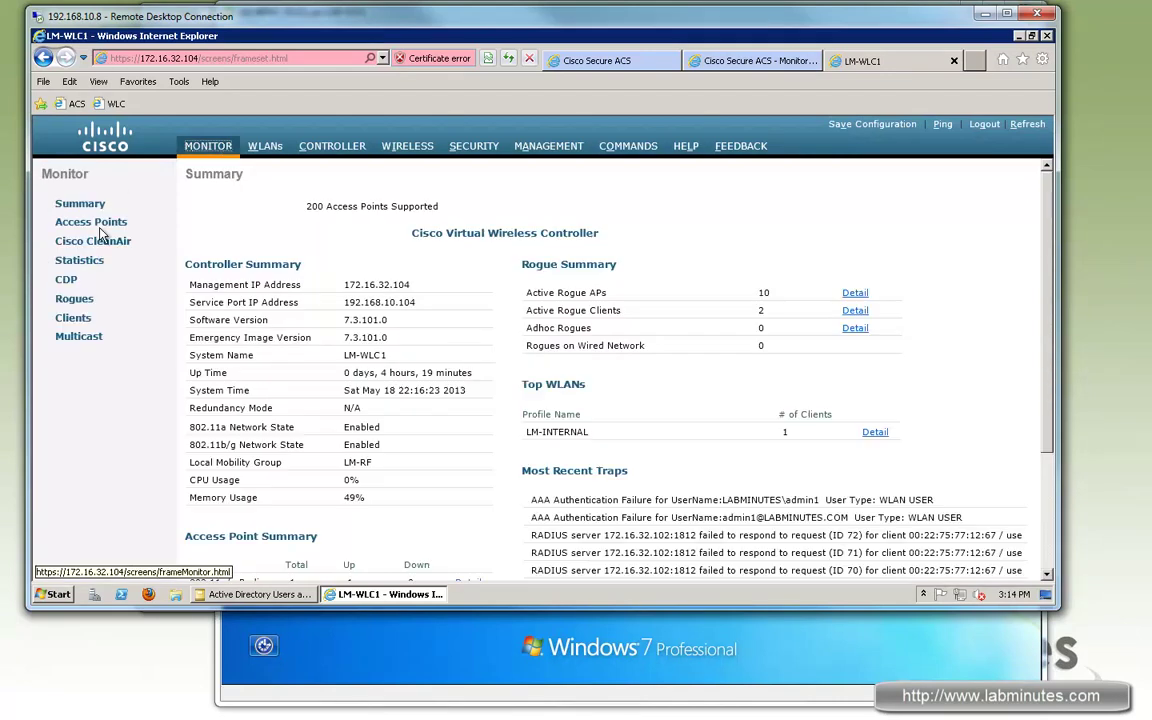
click(73, 317)
click(226, 265)
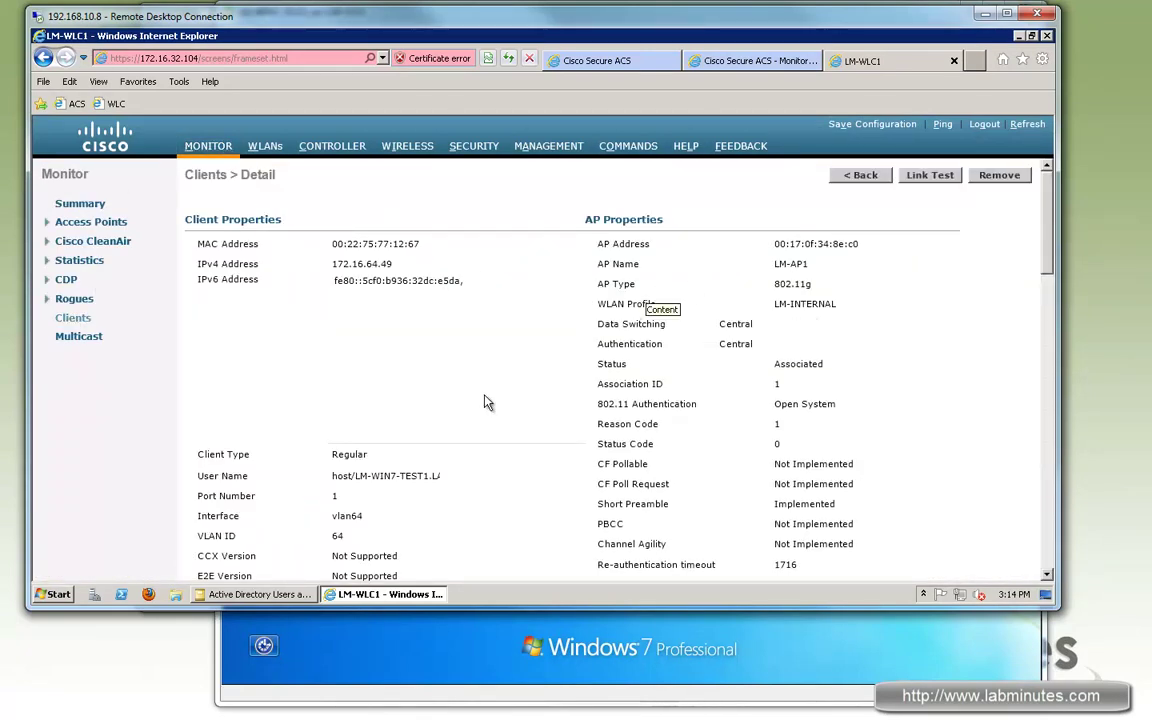
drag(332, 476, 428, 486)
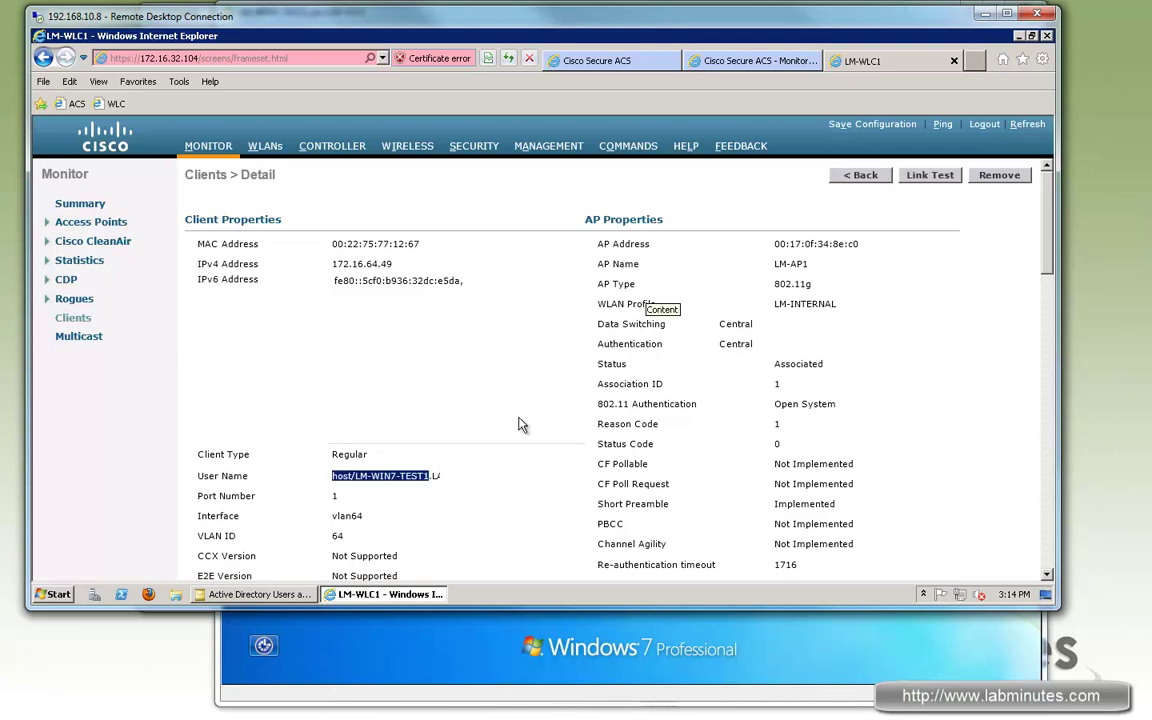
scroll(550, 383, down, 10)
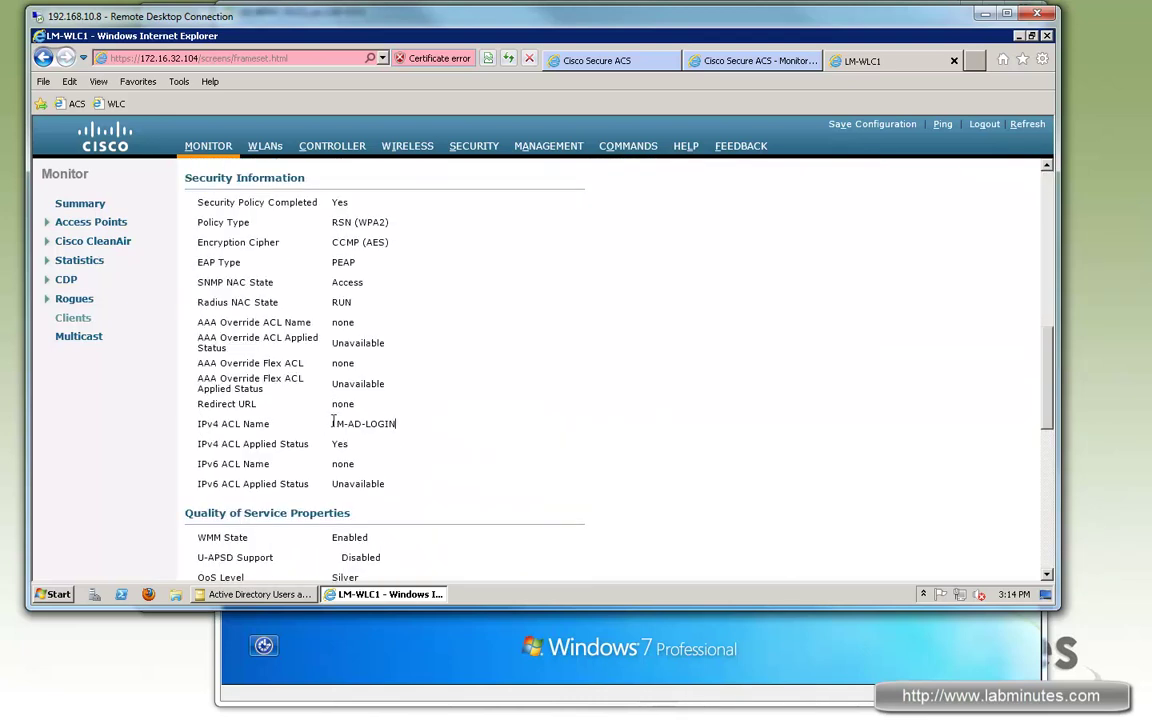
triple_click(334, 422)
Step: Log back on to the Windows 7 VM with Ctrl+Alt+Del and the account password
click(362, 620)
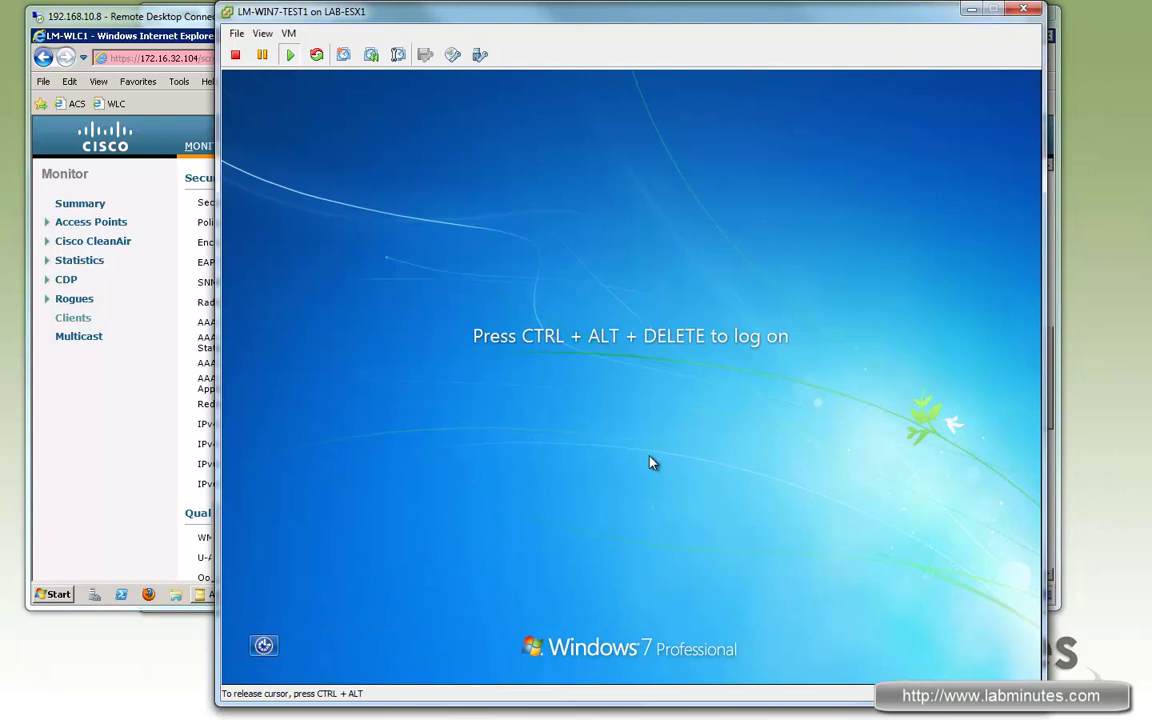
key(ctrl+alt+Insert)
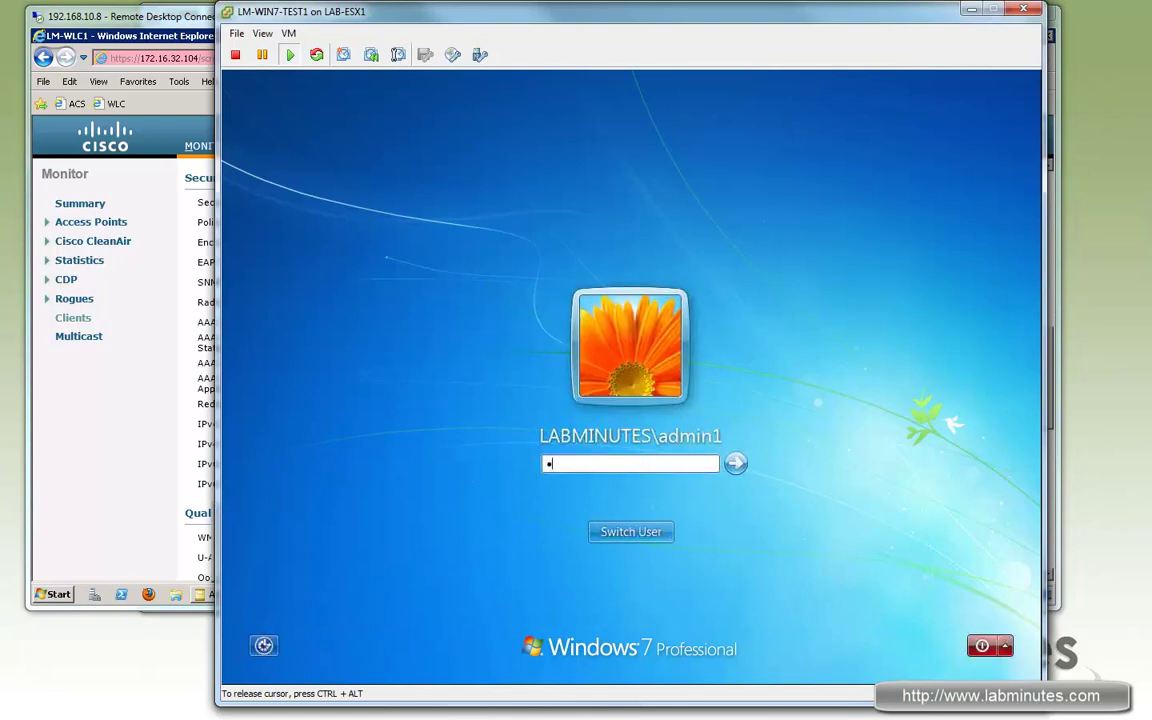
key(Return)
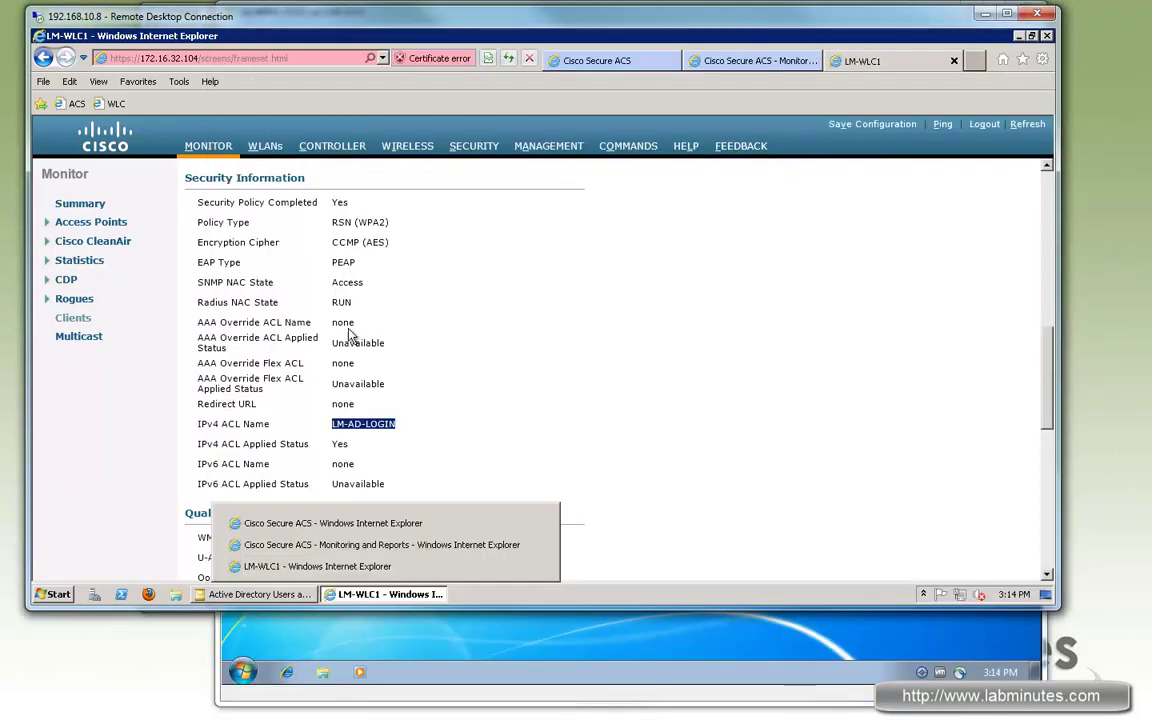
Step: Open the newest passed RADIUS authentication's details and expand Authentication Result, showing ACL LM-PERMIT-ALL
click(320, 543)
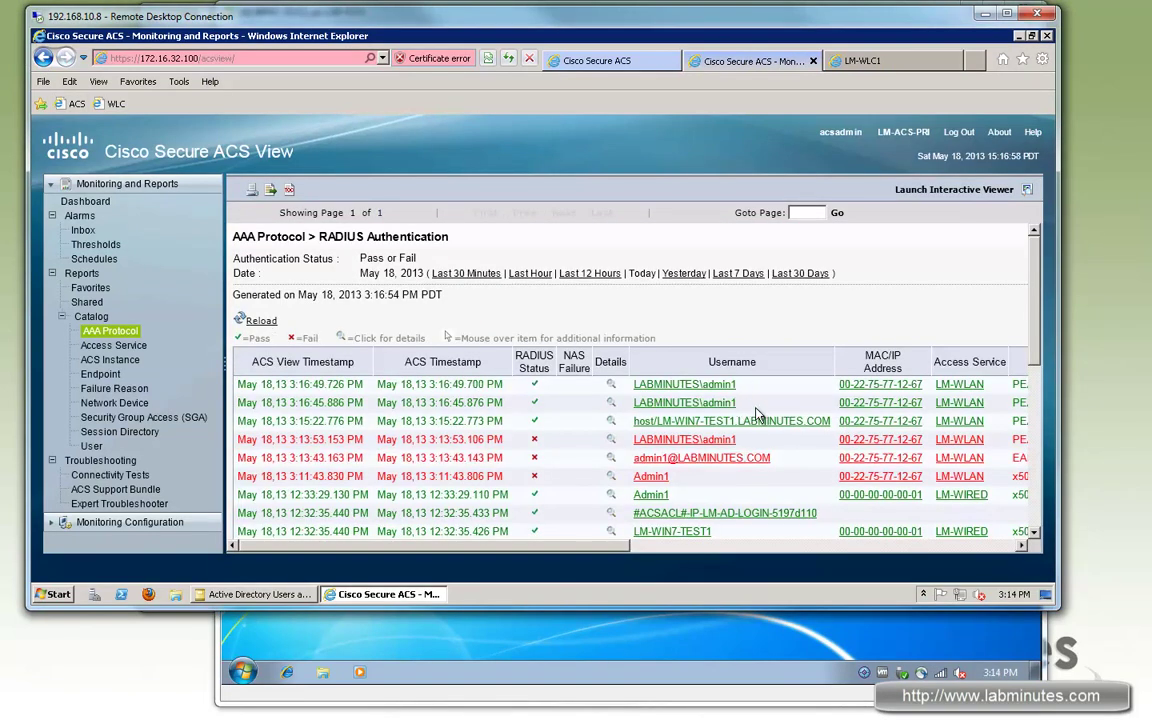
click(613, 405)
drag(345, 364, 458, 364)
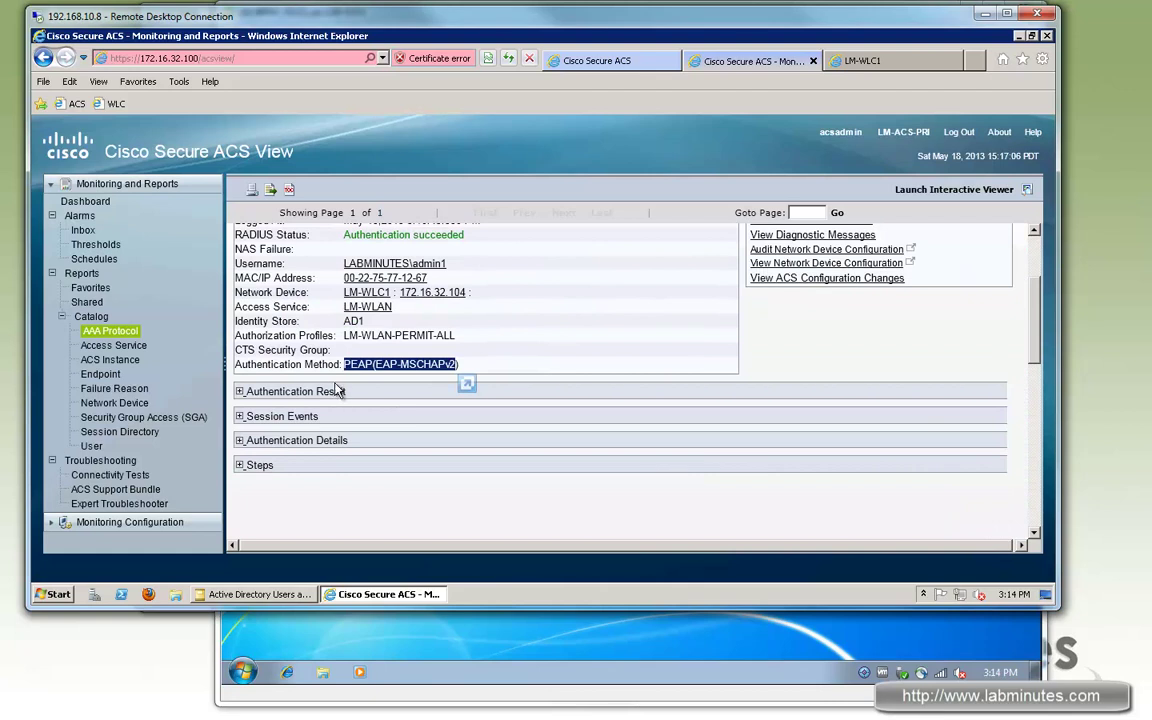
click(239, 391)
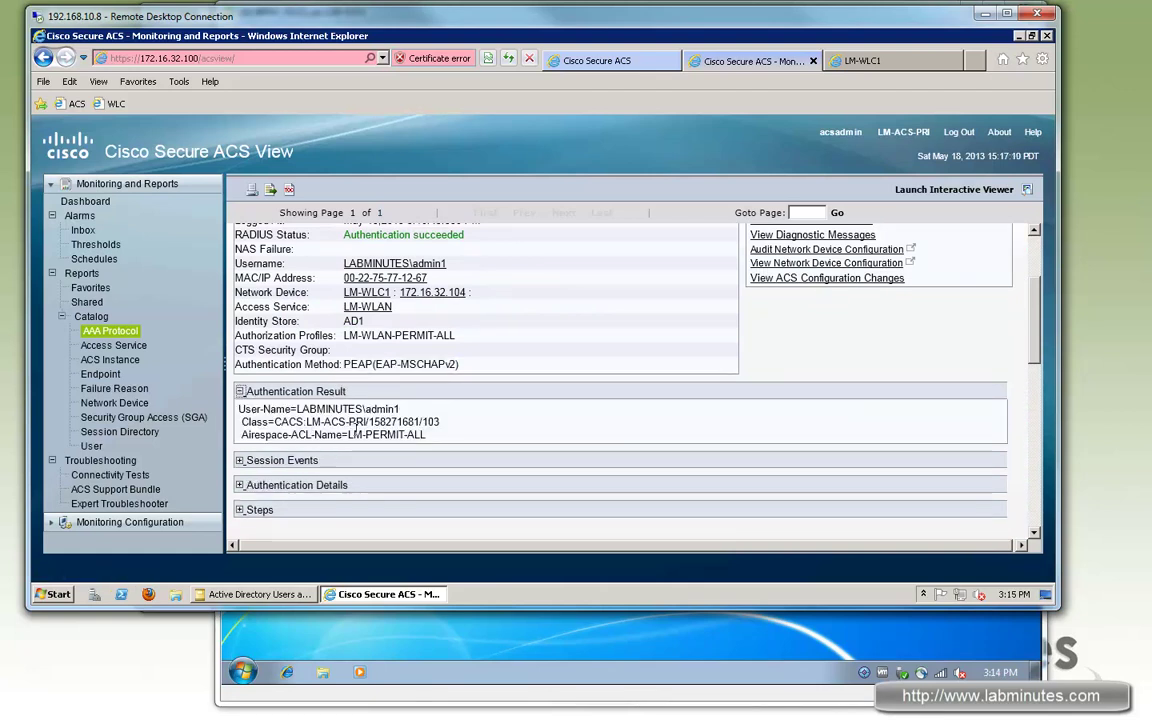
drag(425, 436, 348, 437)
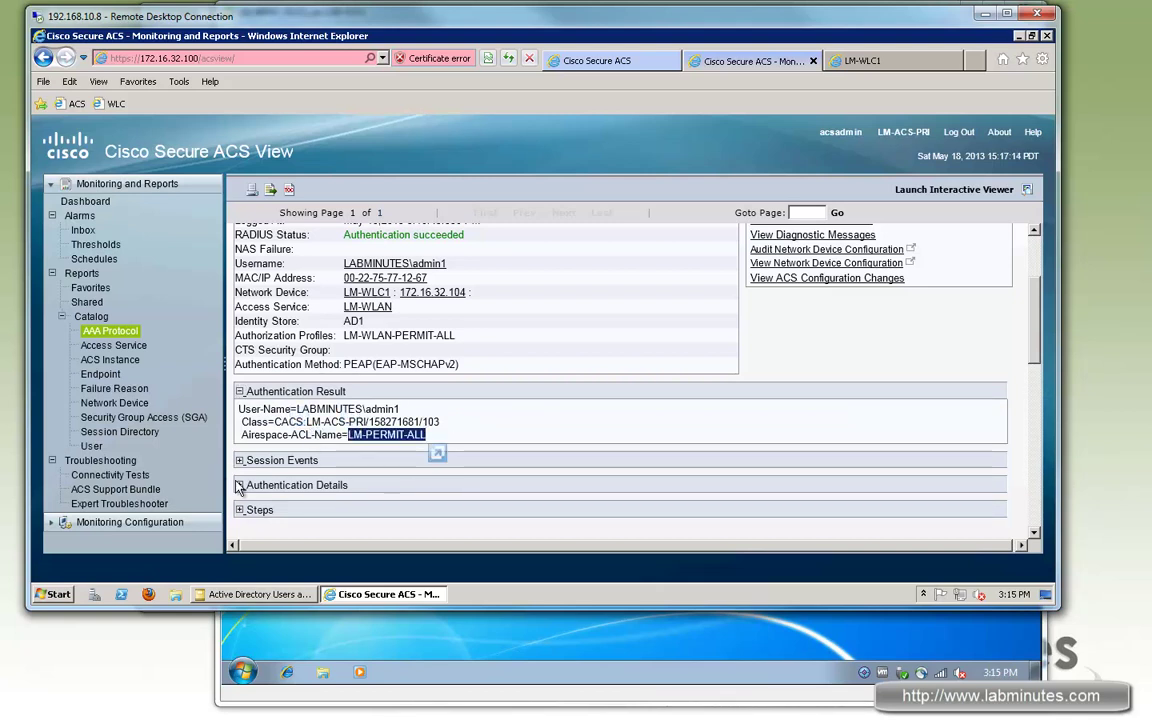
Step: Find the Access Policy section and highlight the matched authorization rule WLAN-USER
scroll(660, 368, down, 5)
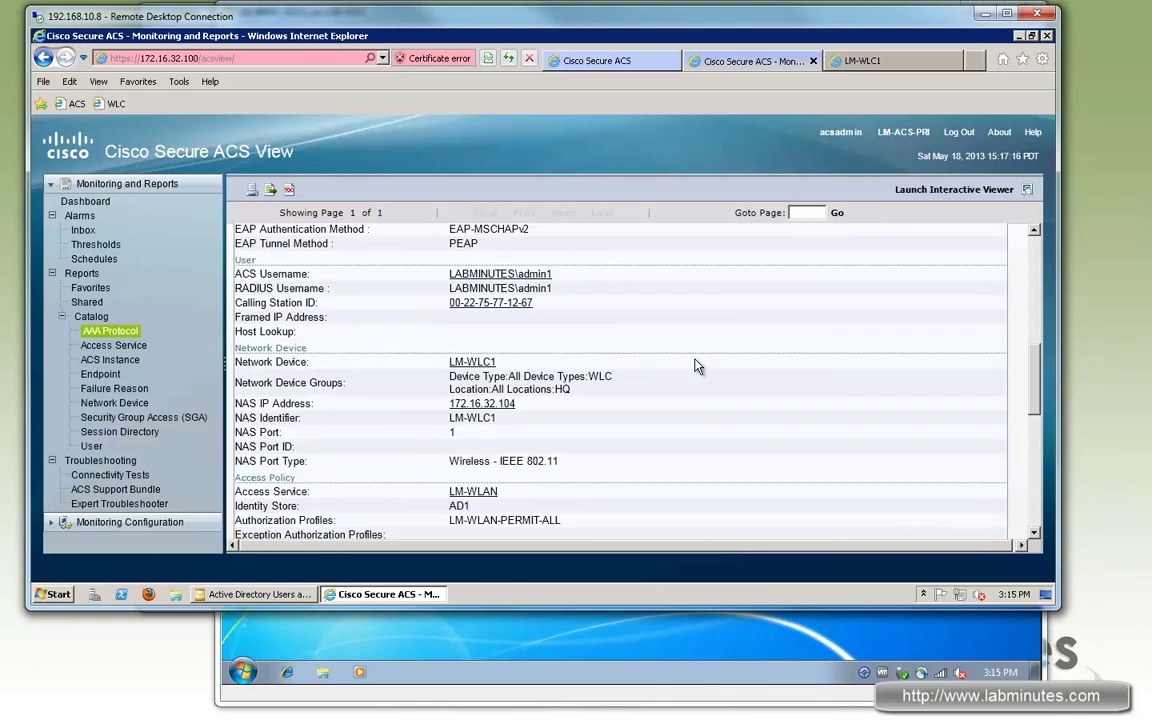
scroll(697, 366, down, 6)
scroll(255, 421, up, 1)
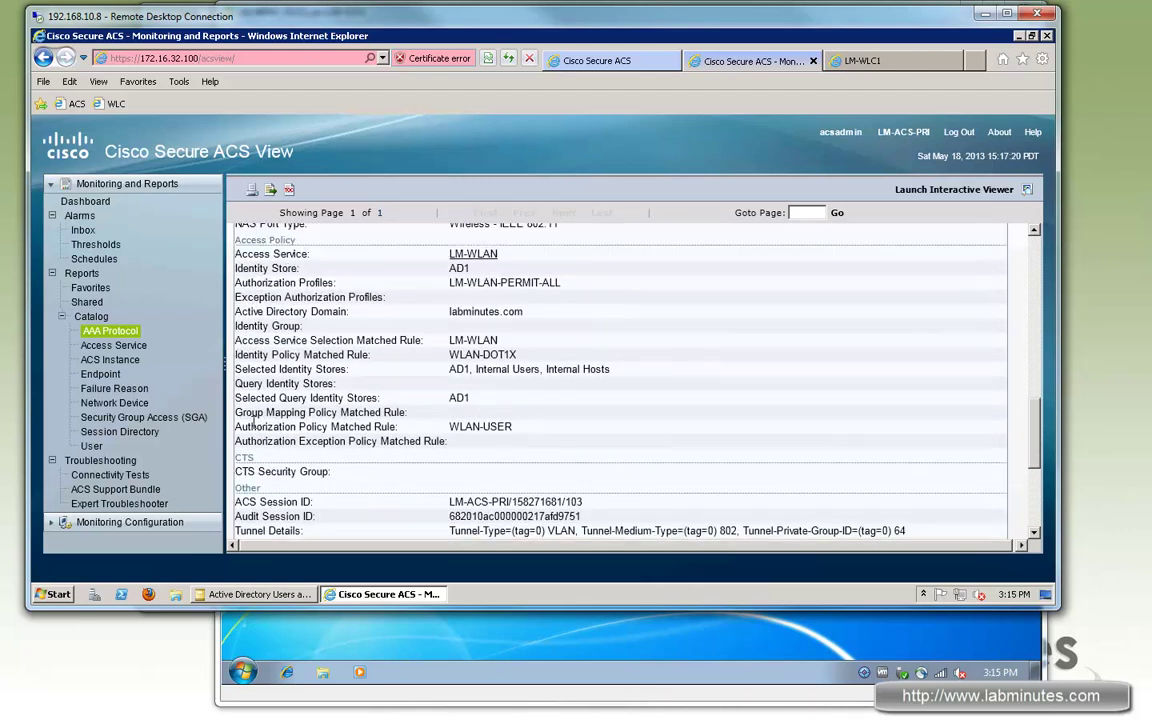
drag(372, 427, 266, 427)
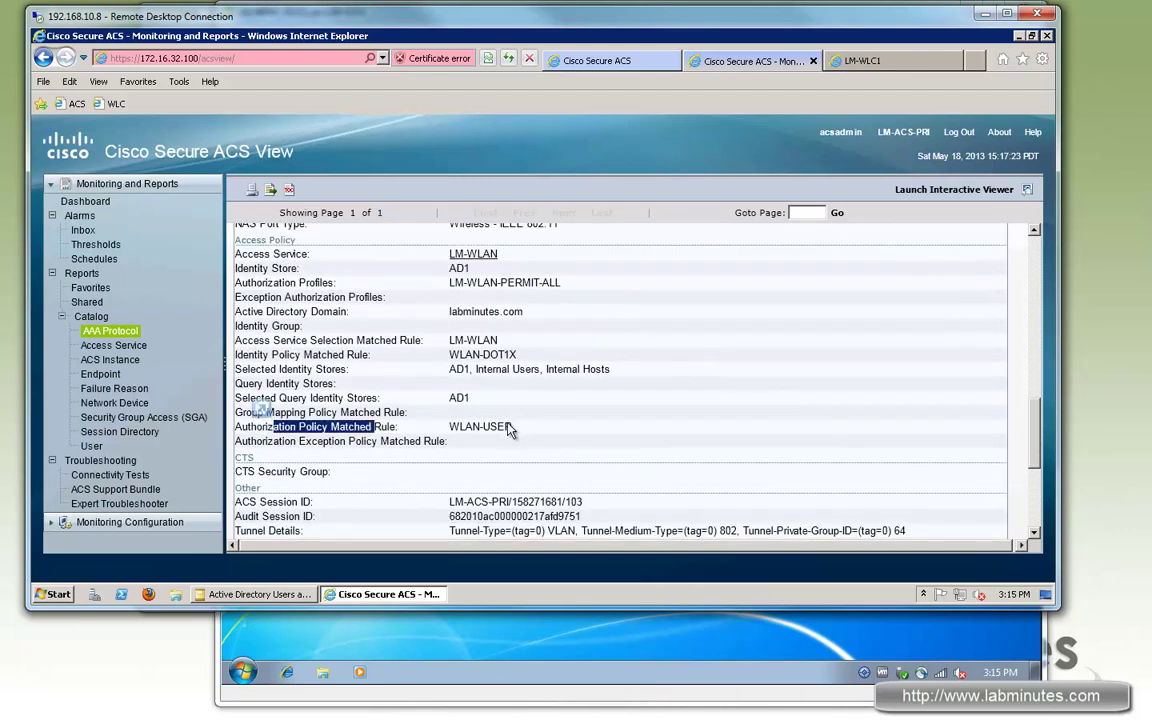
drag(513, 427, 450, 427)
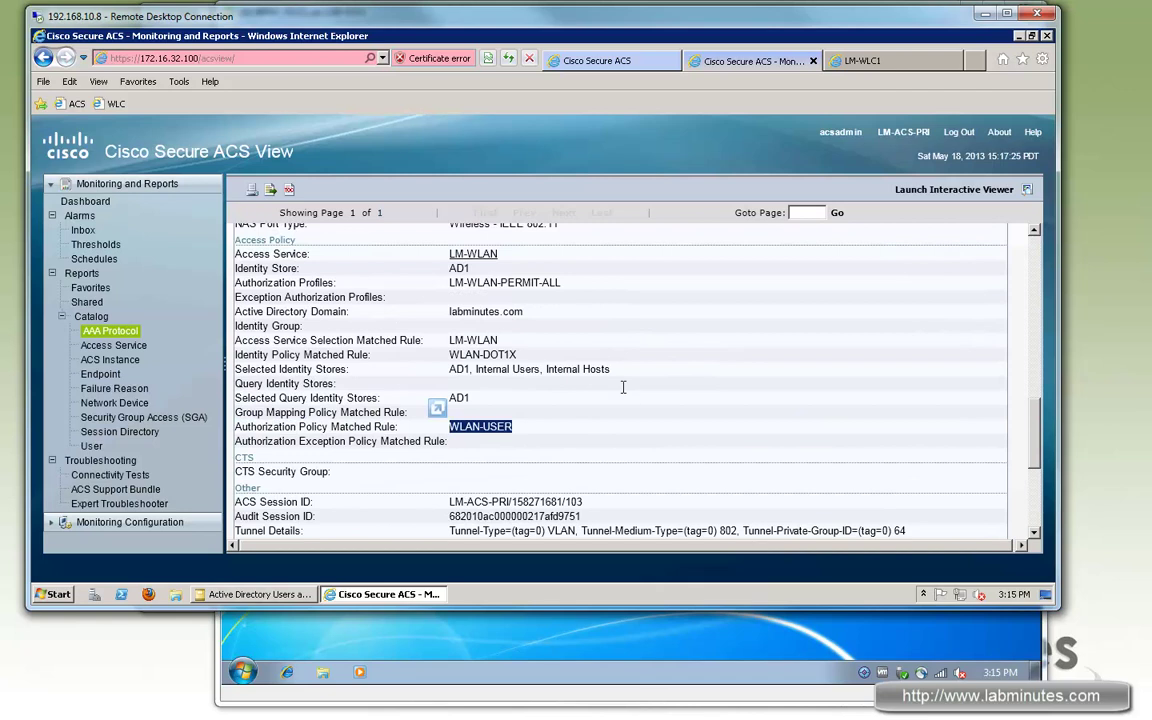
Step: Review Other Attributes and Steps, highlighting the 24422 previous machine authentication confirmation step
scroll(600, 365, down, 4)
scroll(549, 433, down, 1)
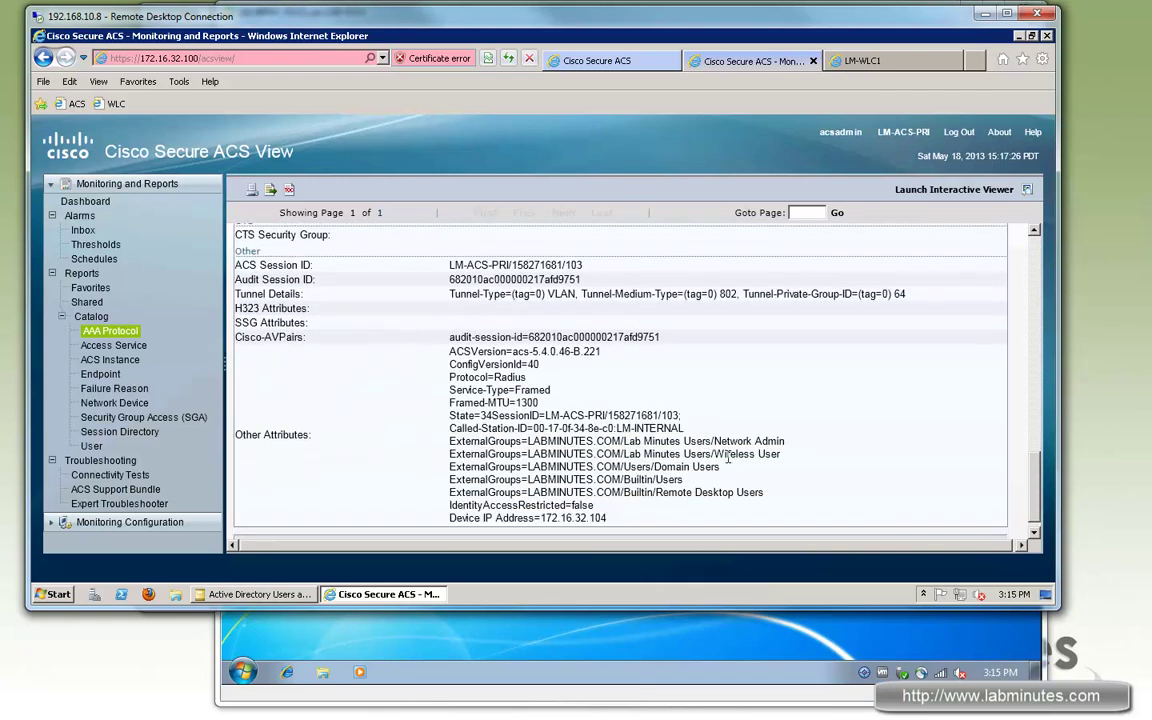
drag(792, 454, 714, 454)
drag(1035, 480, 1035, 432)
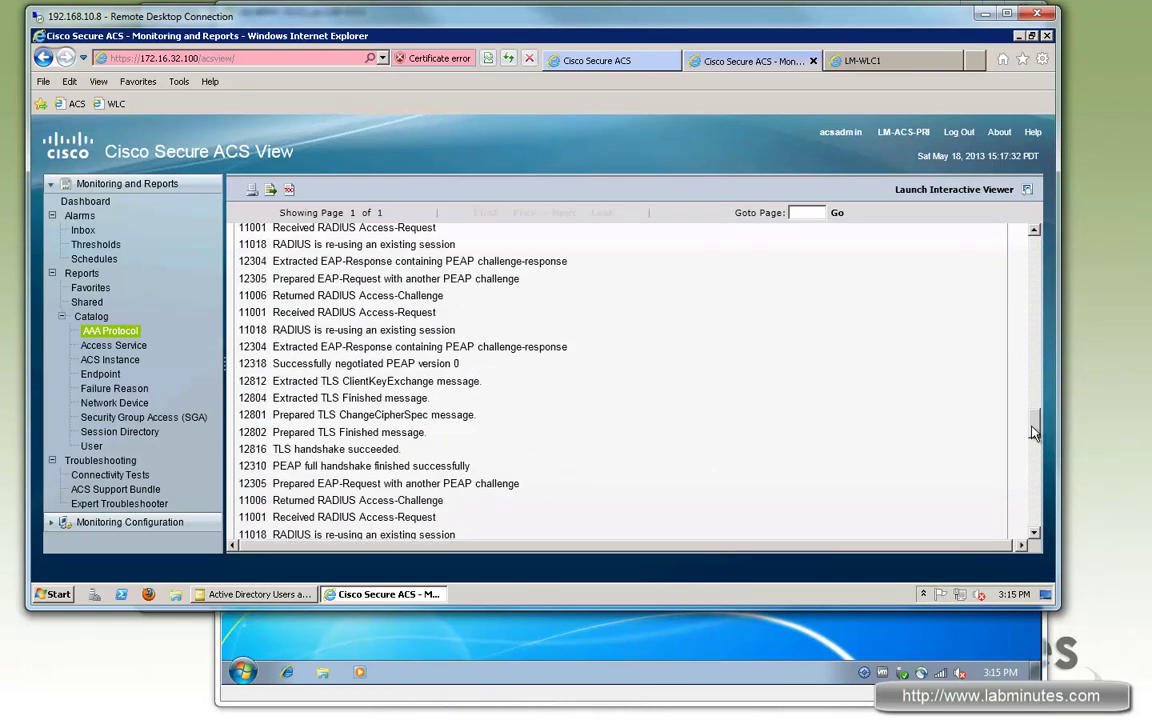
click(1033, 533)
drag(338, 390, 585, 391)
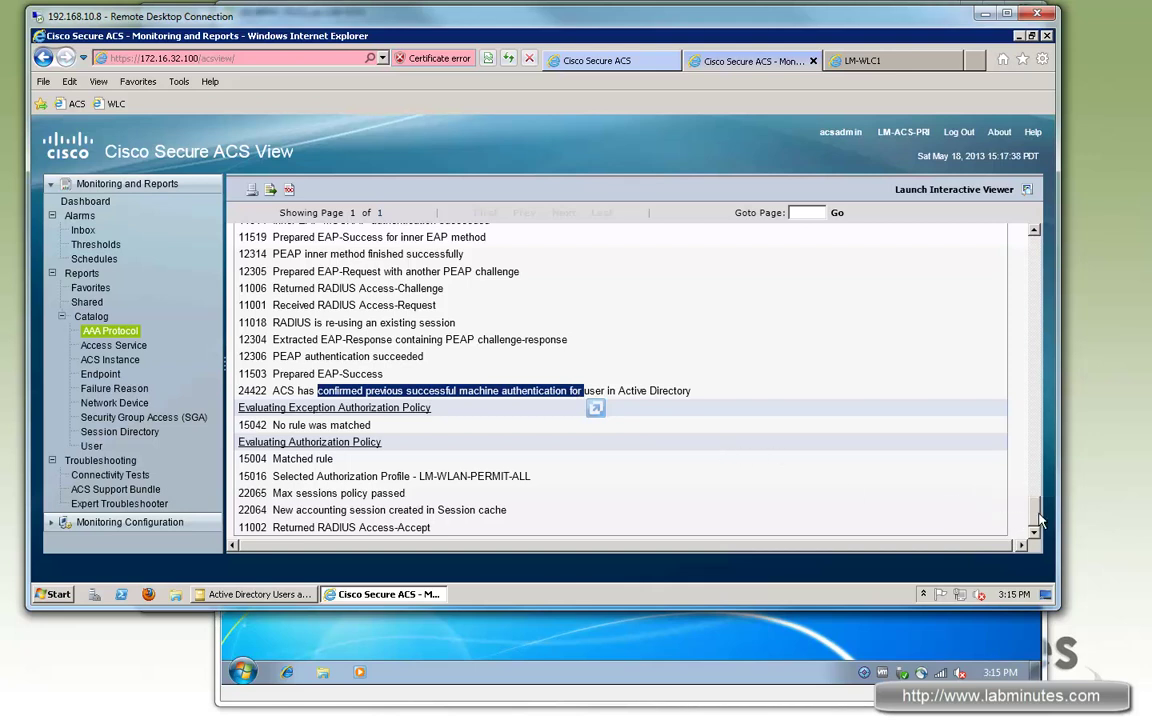
drag(1040, 519, 1037, 283)
Step: Confirm Google loads in Internet Explorer on the Windows 7 client, then open the Shut down options
click(490, 645)
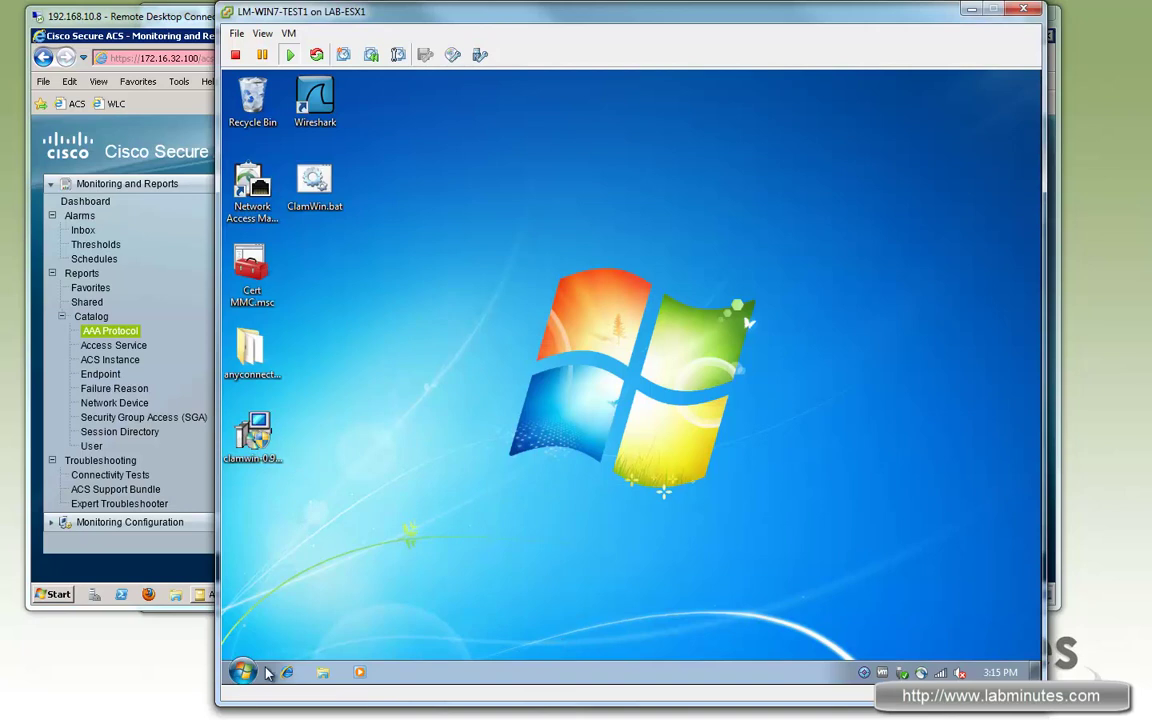
click(286, 672)
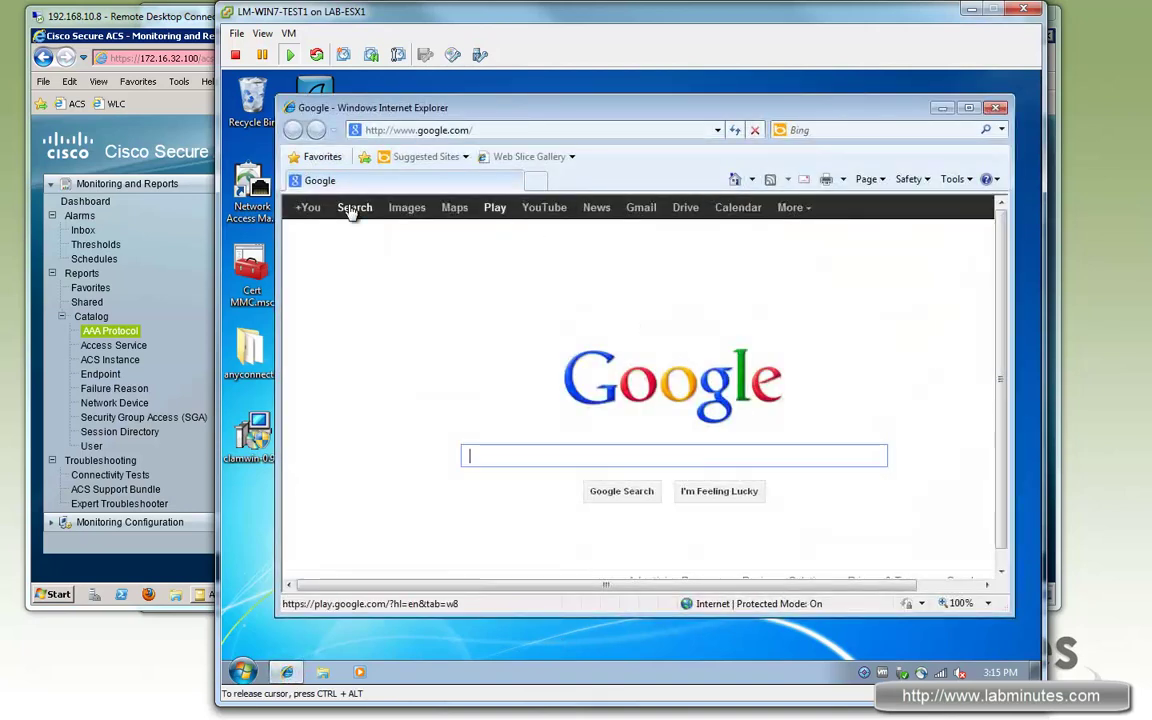
key(alt+Tab)
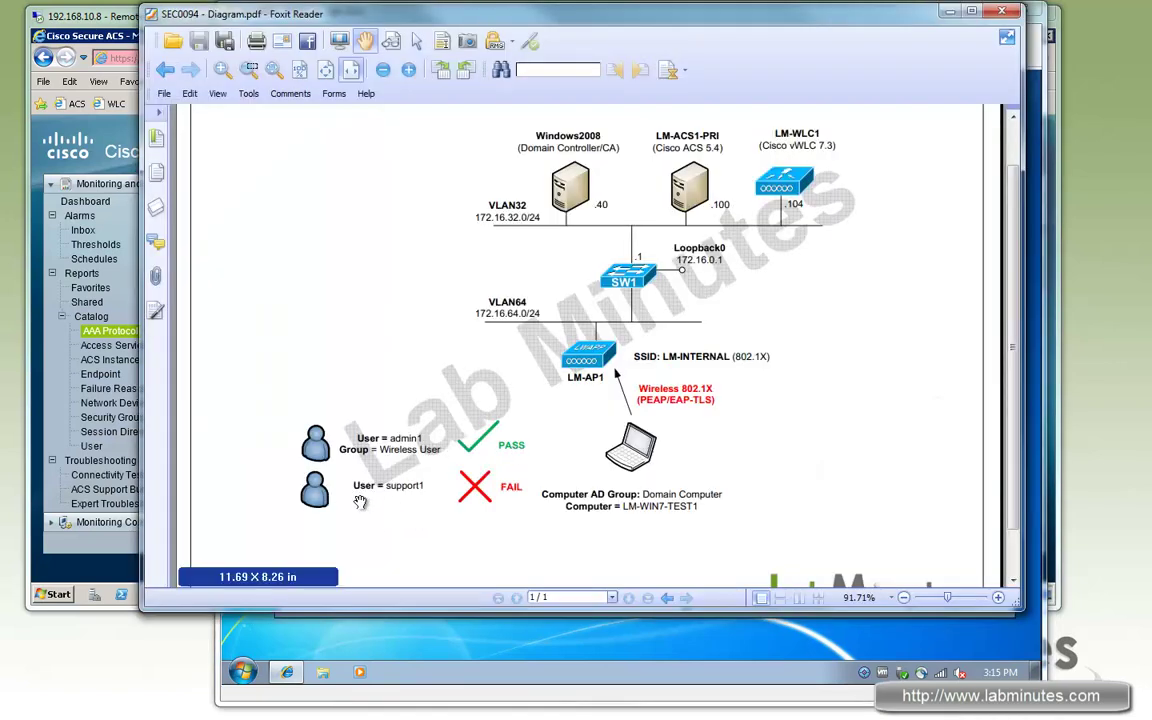
click(265, 670)
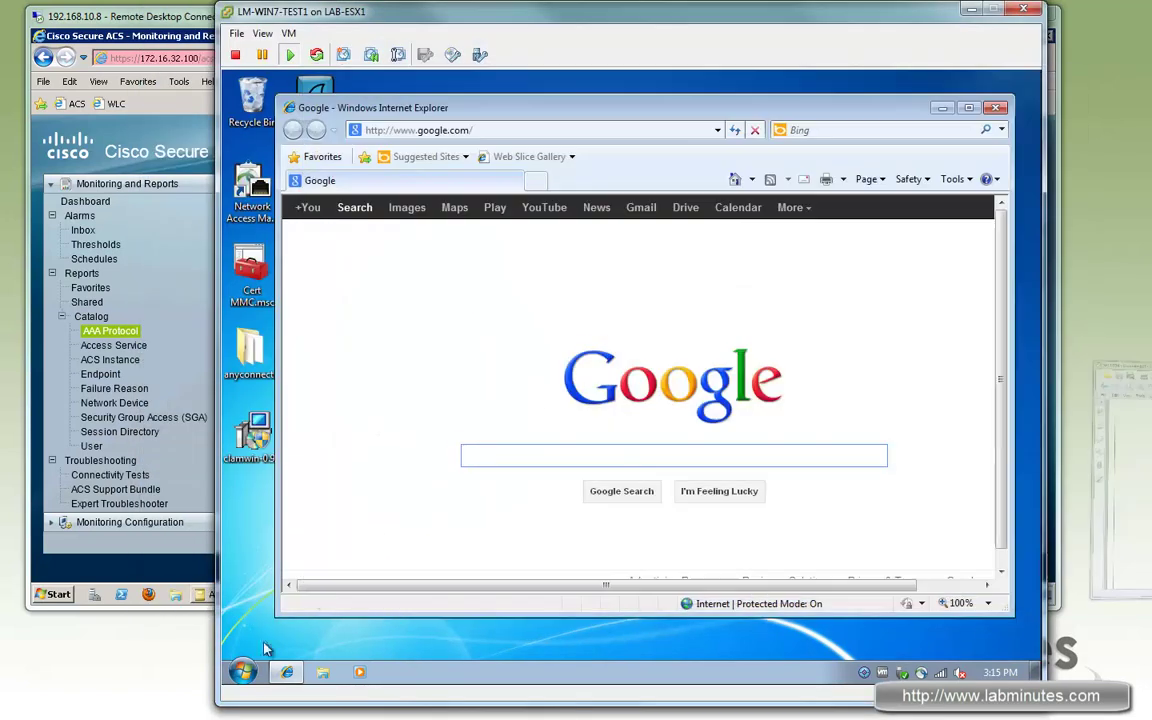
click(248, 671)
Step: Log off the Windows 7 client and sign in as a different domain user via Other User
mouse_move(500, 635)
click(569, 578)
key(ctrl+alt+Insert)
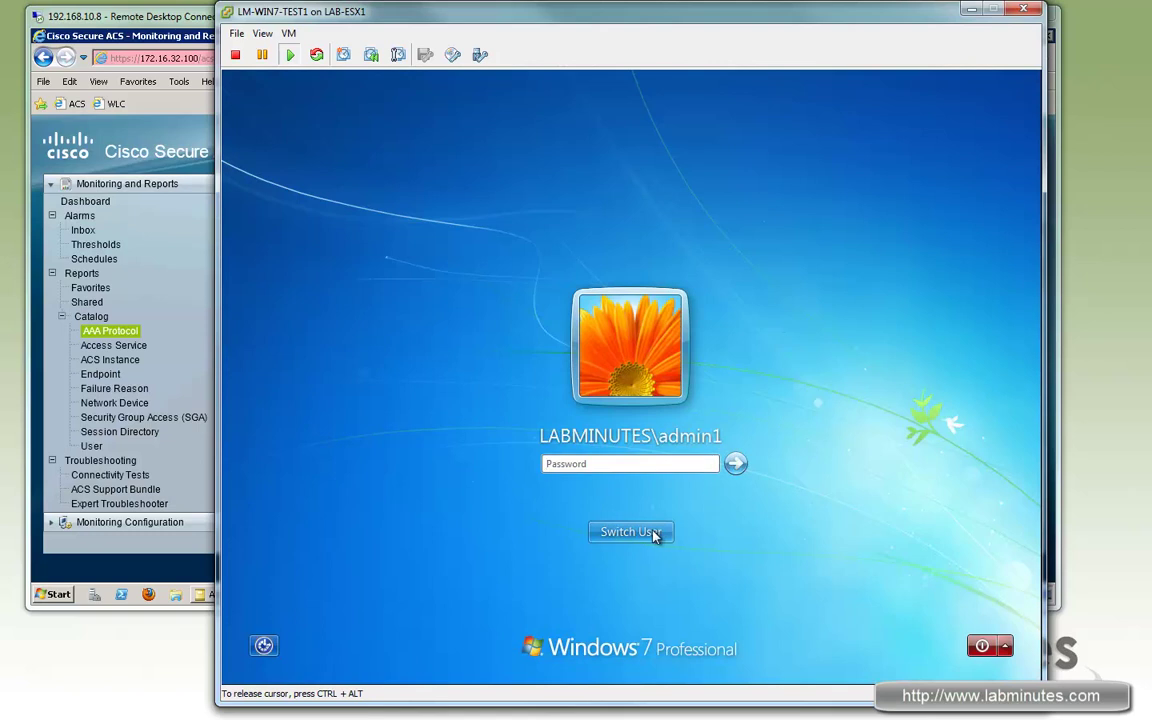
click(660, 532)
click(700, 420)
click(622, 416)
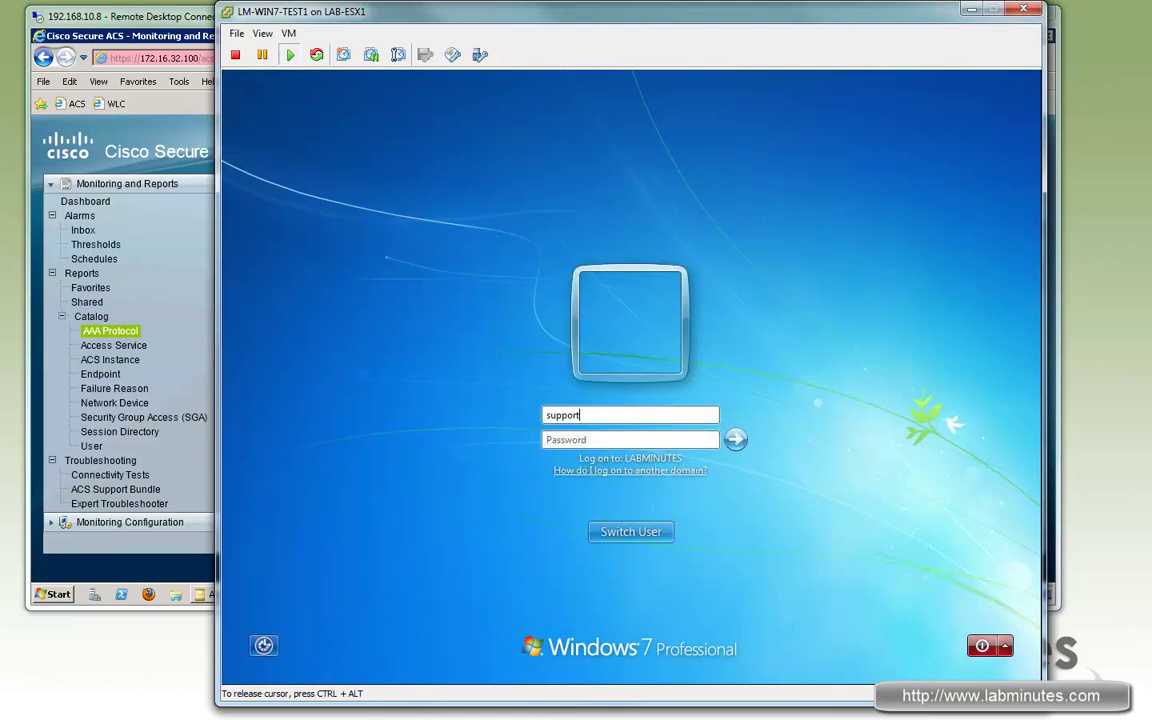
text(*****)
key(Return)
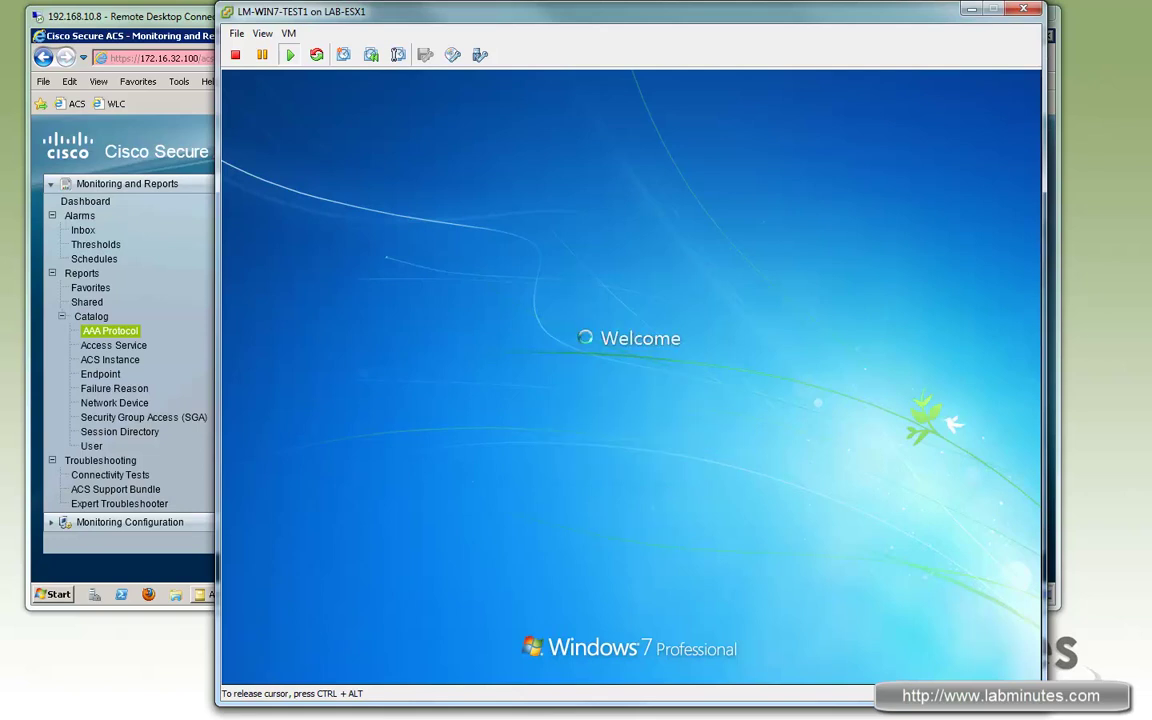
Step: Return to the ACS RADIUS Authentication report list and open an entry's details
click(180, 15)
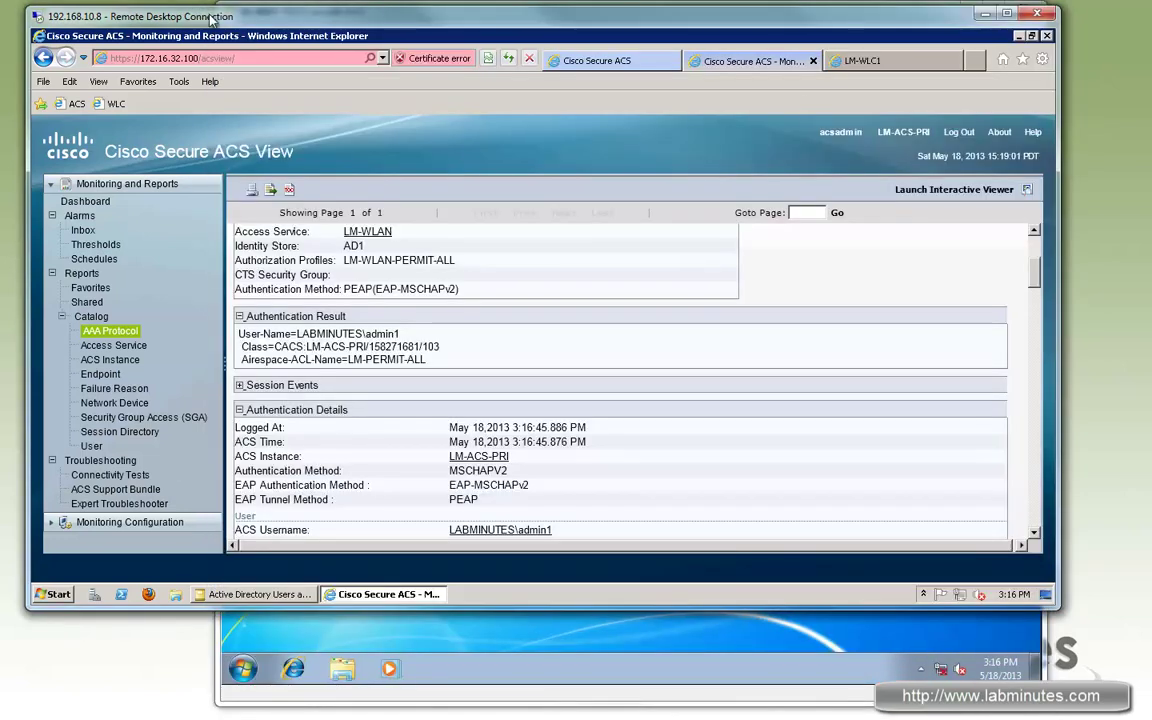
click(43, 58)
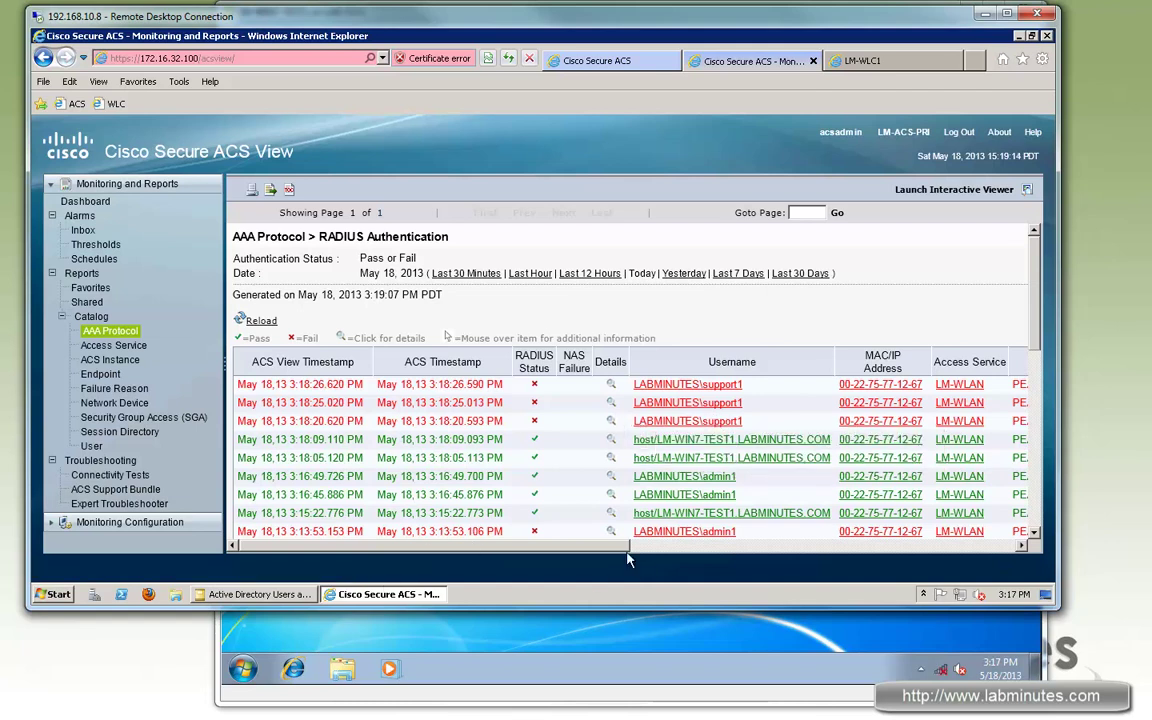
drag(640, 547, 520, 548)
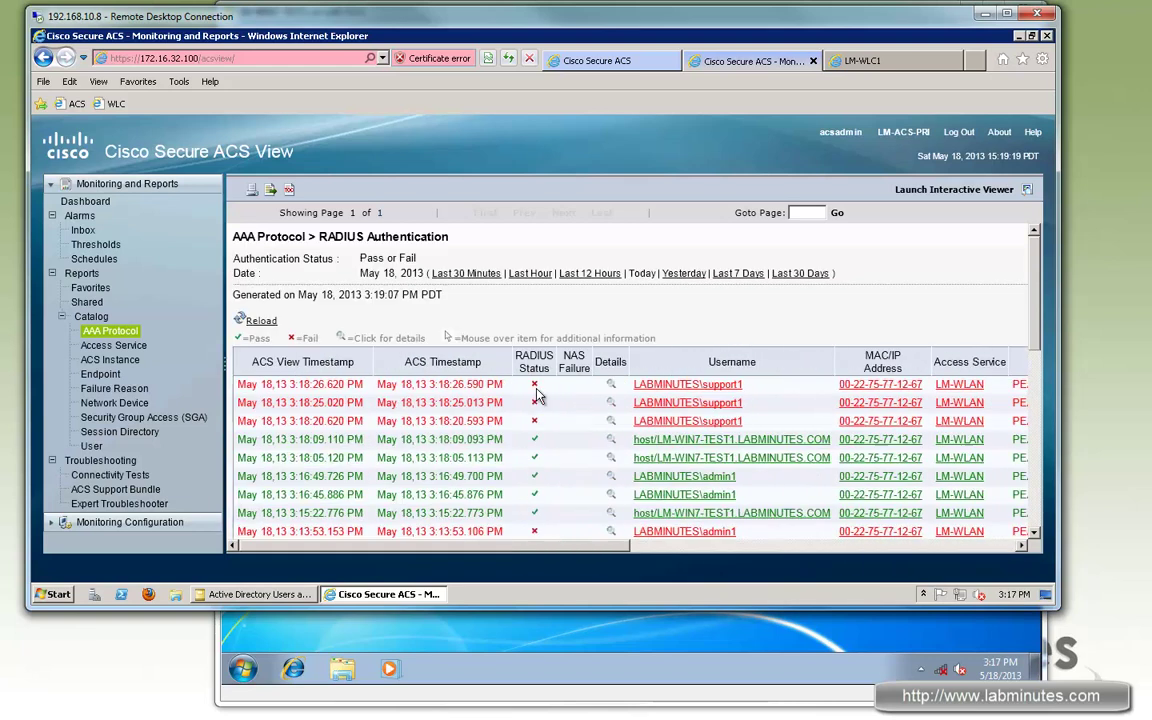
click(611, 402)
Step: Expand Authentication Details and highlight the matched authorization rule and LABMINUTES.COM ExternalGroups lines
scroll(355, 391, down, 5)
scroll(242, 484, up, 3)
click(240, 481)
scroll(477, 405, down, 10)
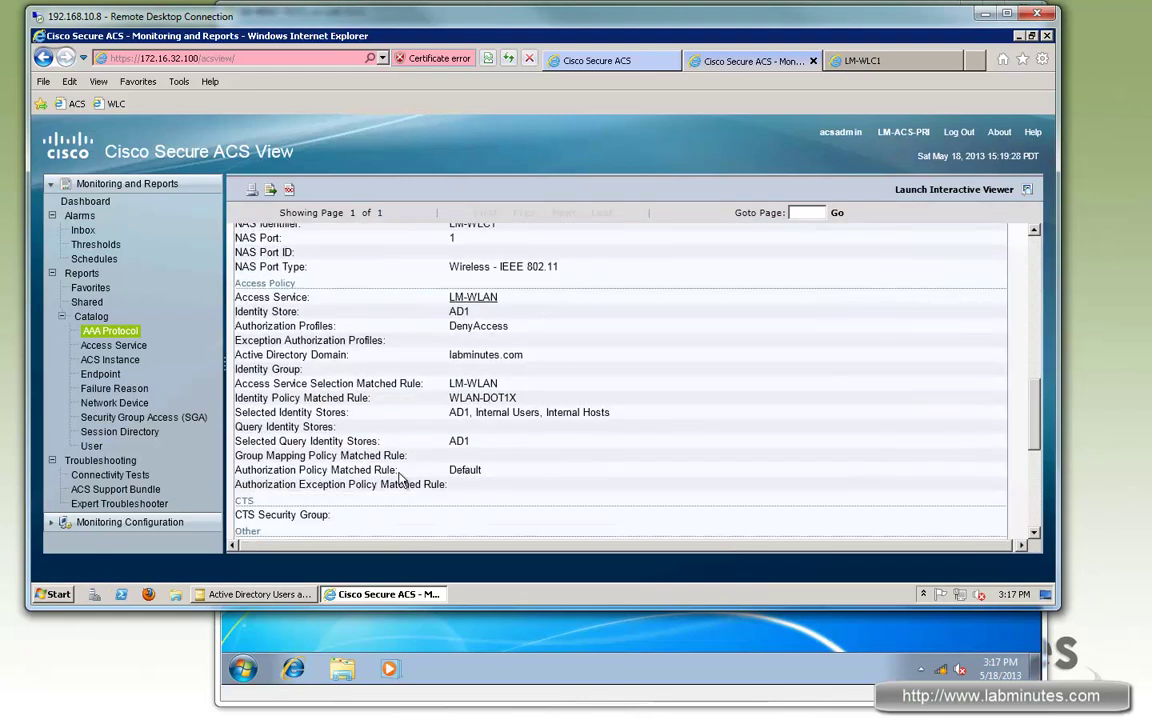
triple_click(401, 471)
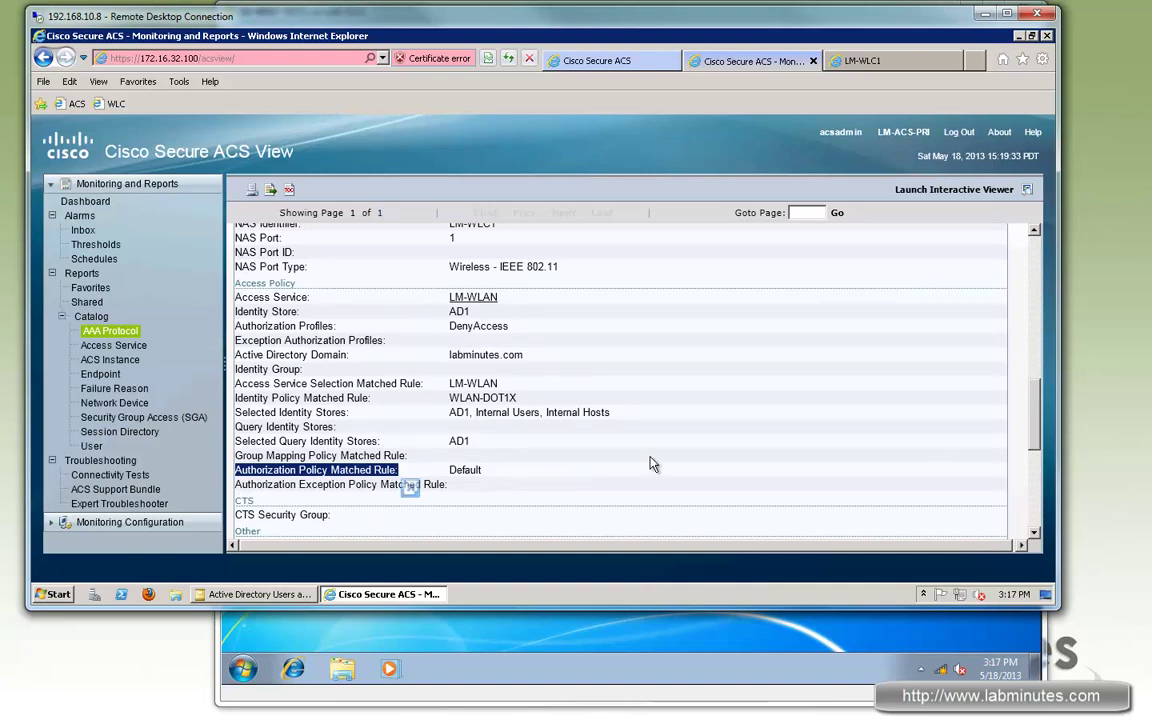
scroll(583, 462, down, 10)
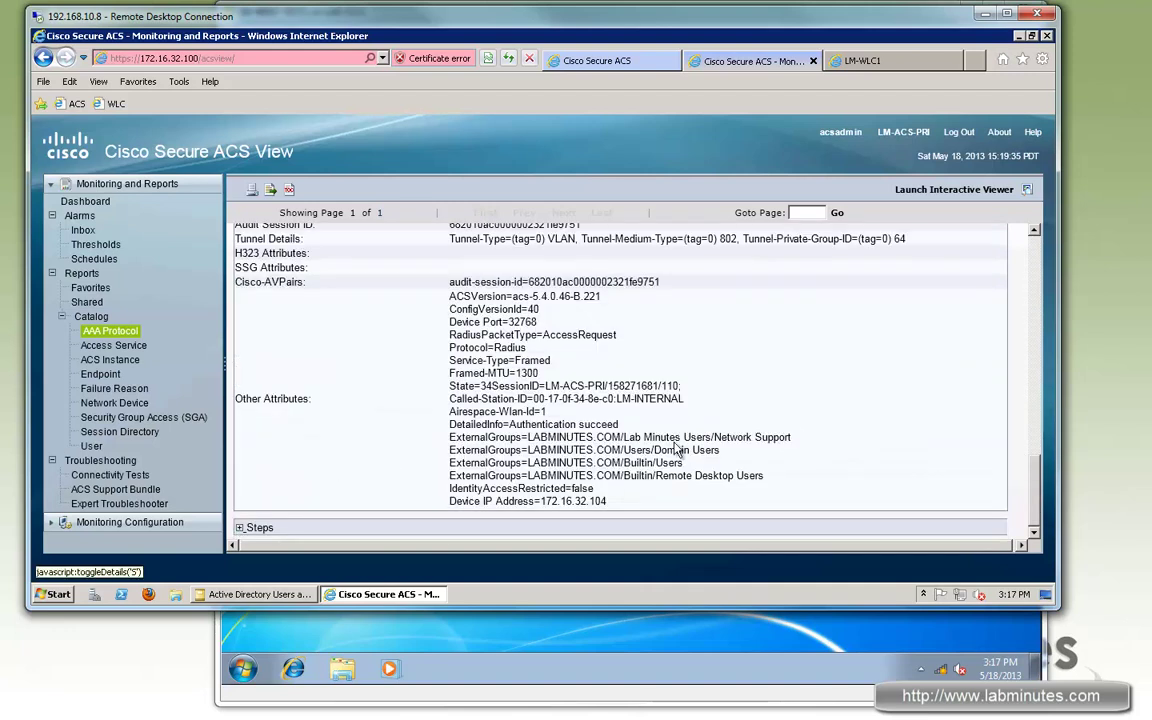
drag(493, 424, 697, 470)
double_click(575, 463)
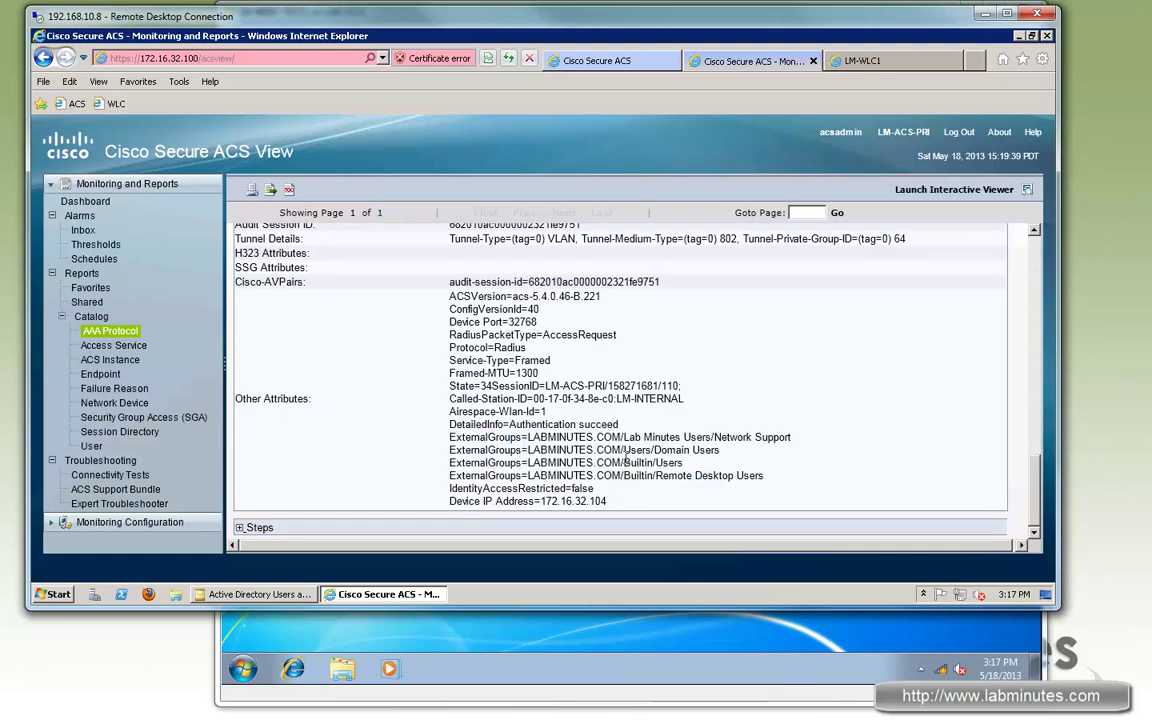
mouse_move(450, 450)
mouse_down()
mouse_move(684, 463)
mouse_move(449, 450)
mouse_up()
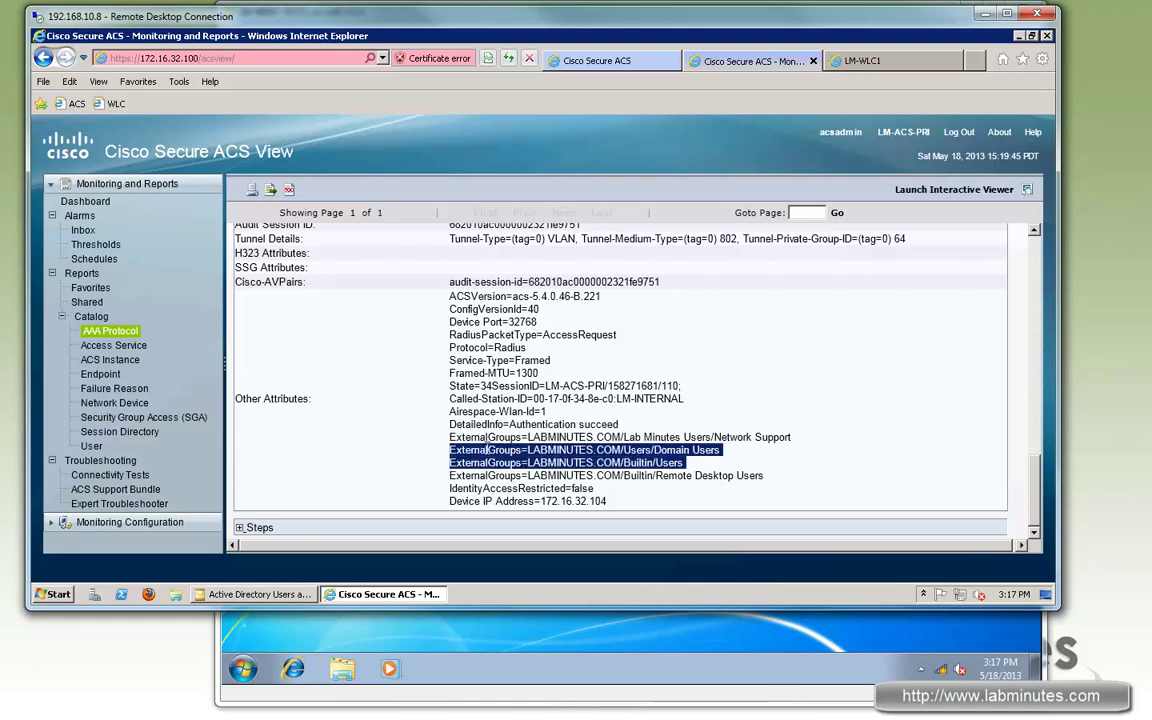
scroll(581, 432, up, 1)
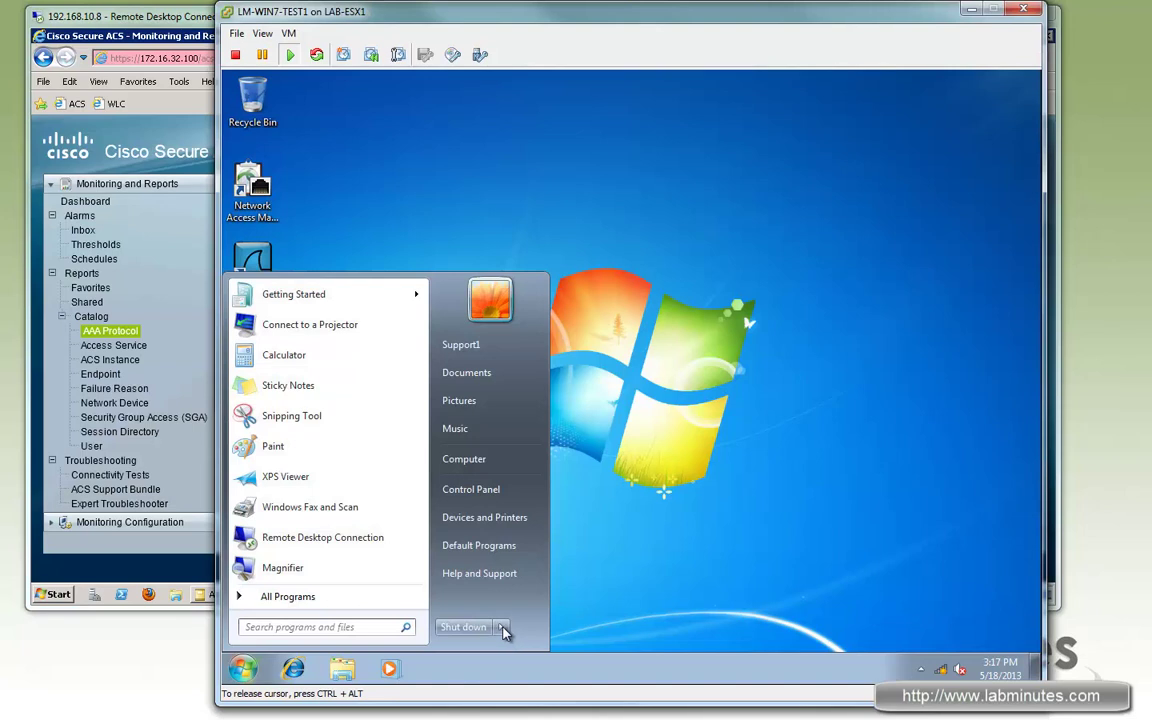
click(502, 628)
Step: Log off, sign in as another domain user, and show the available wireless networks
click(547, 567)
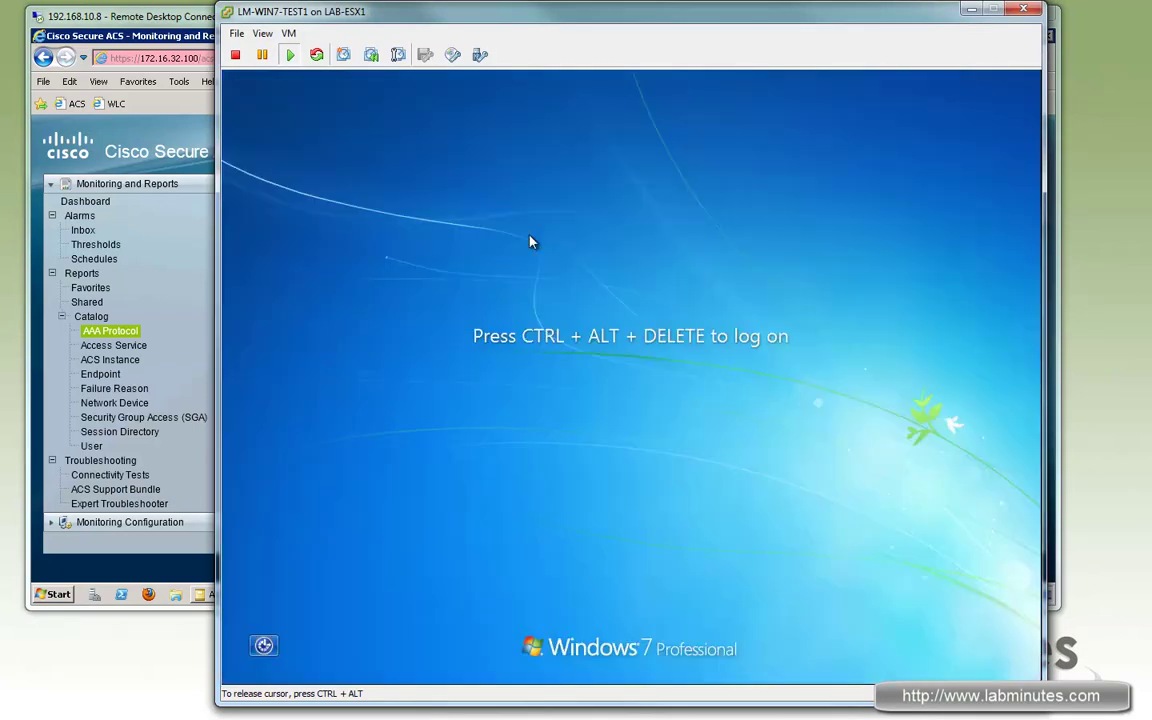
key(ctrl+alt+Insert)
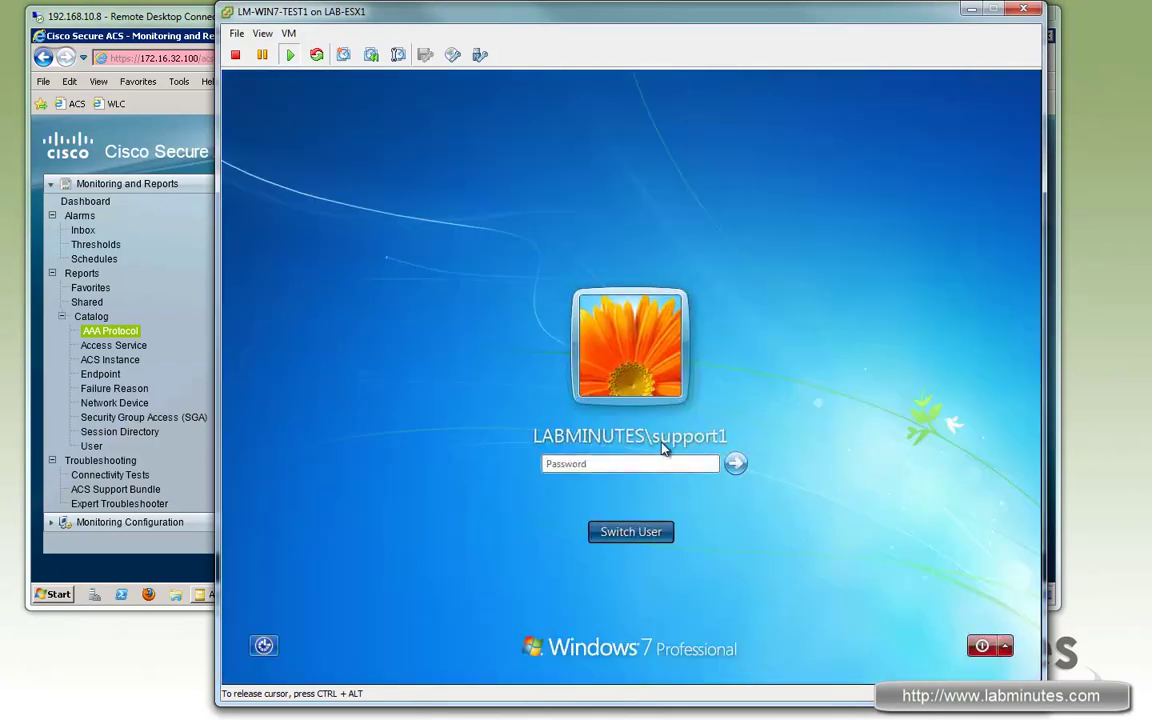
click(640, 527)
click(698, 422)
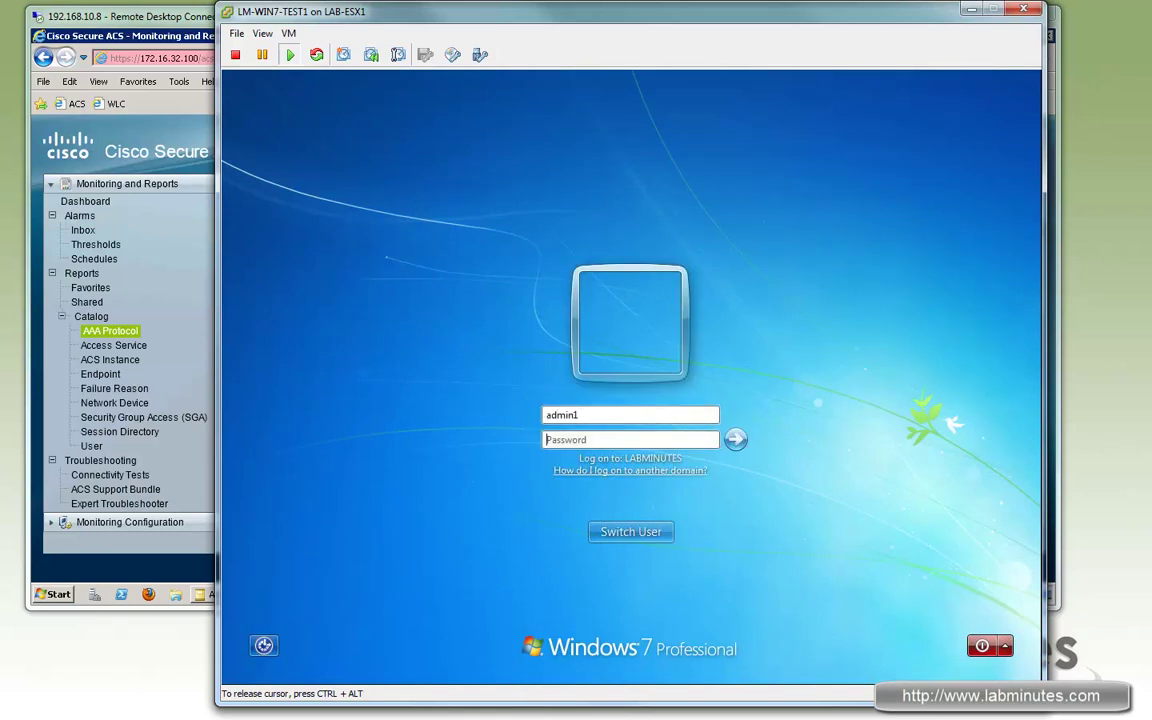
key(Return)
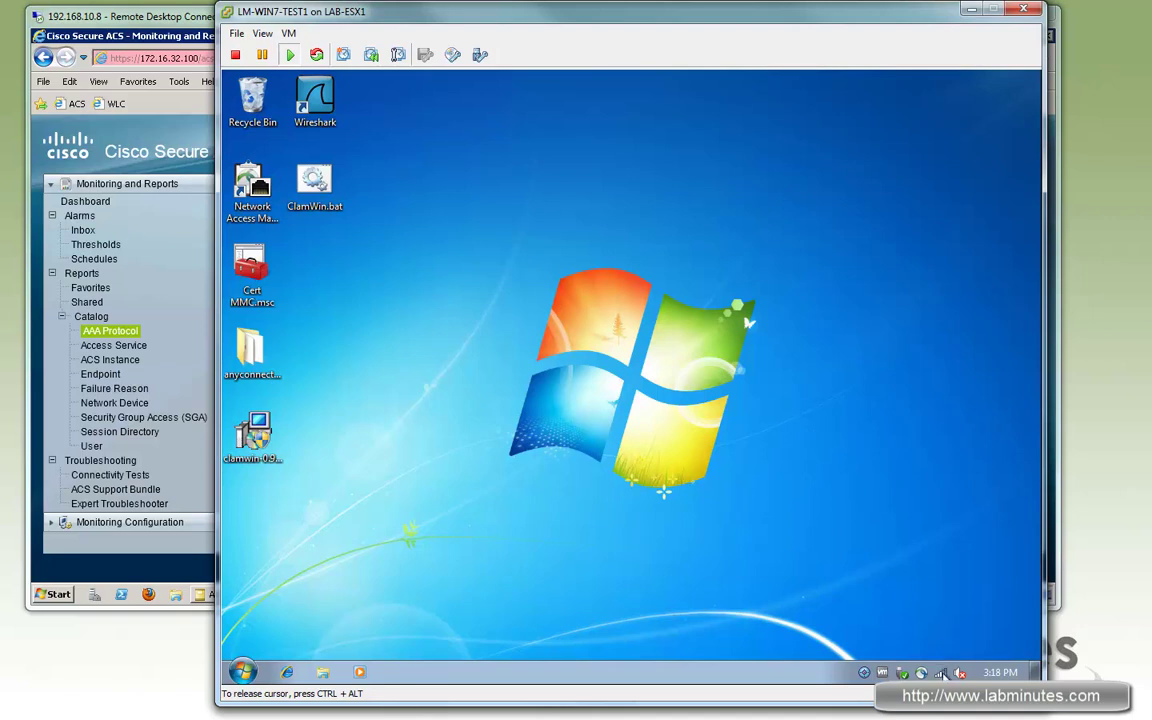
click(508, 392)
click(940, 672)
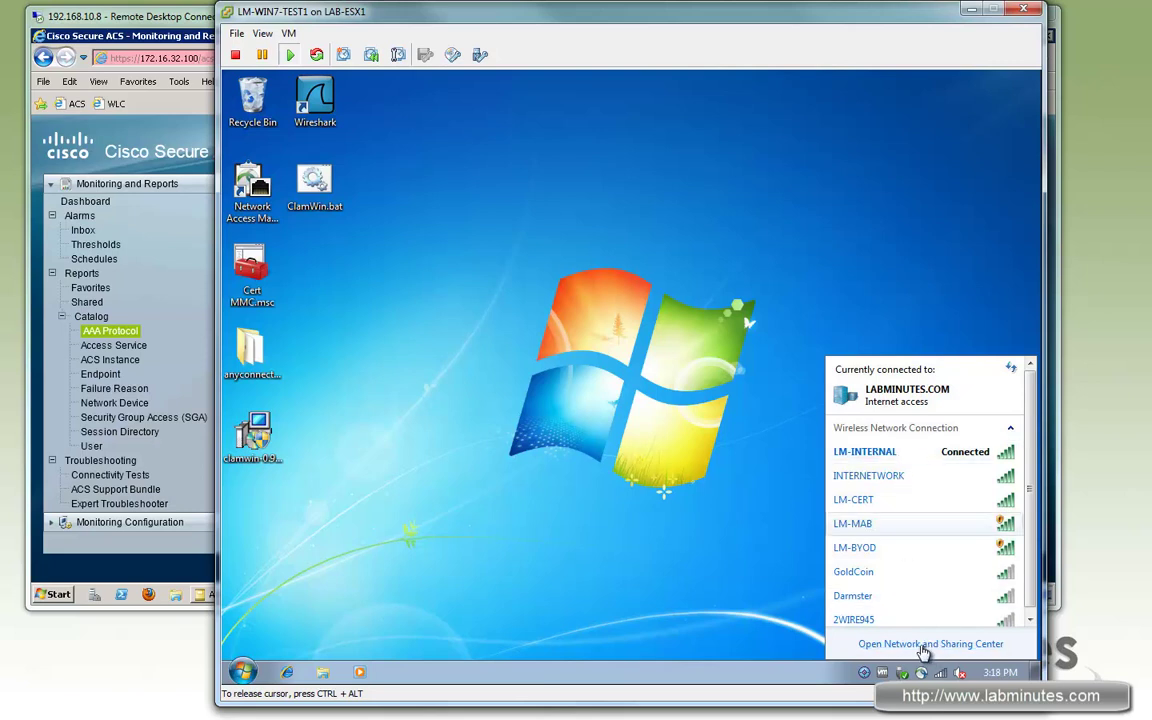
click(919, 646)
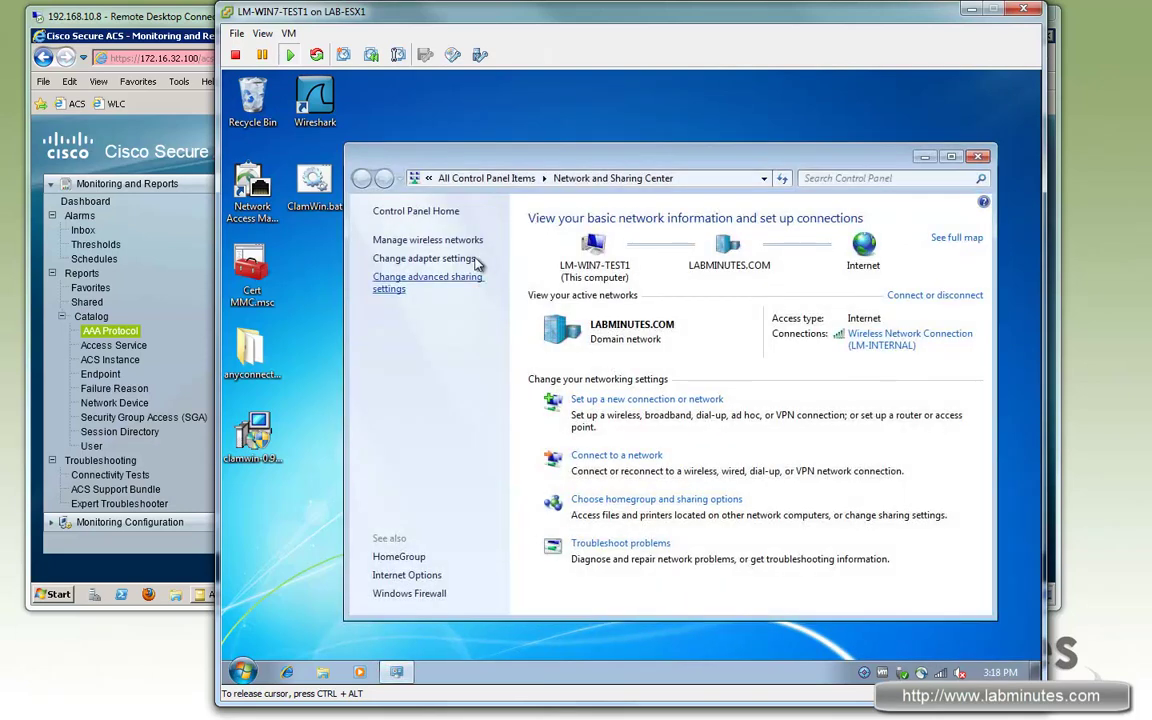
click(424, 258)
right_click(632, 287)
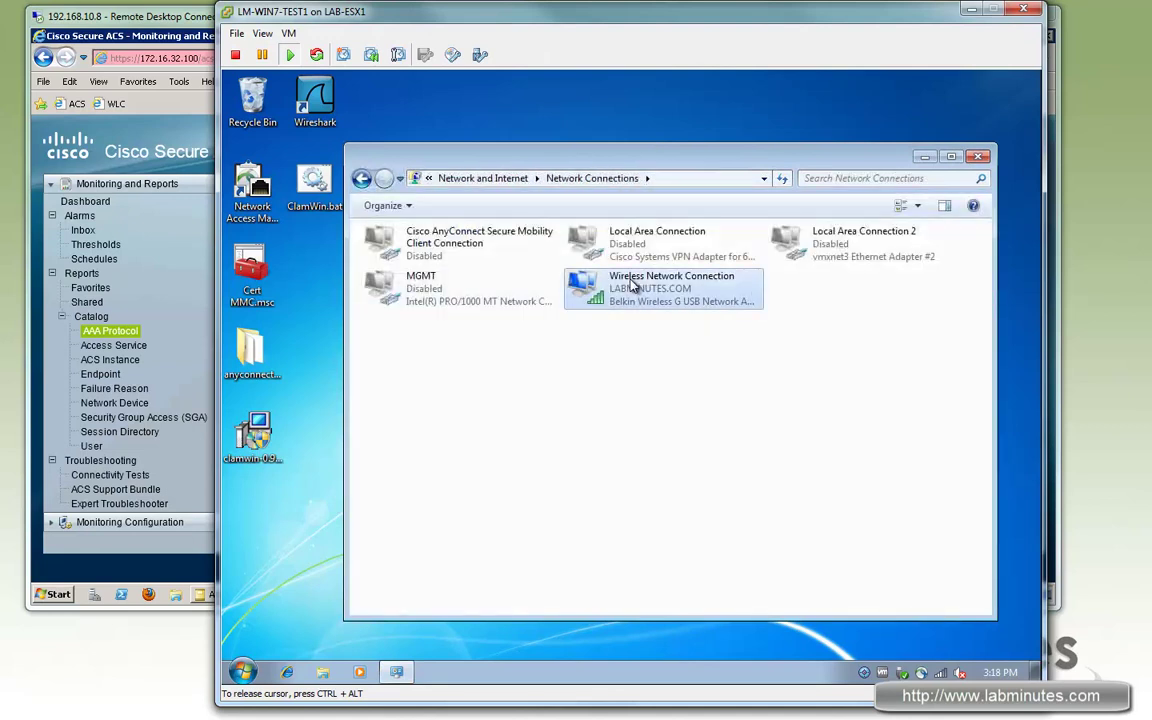
click(684, 449)
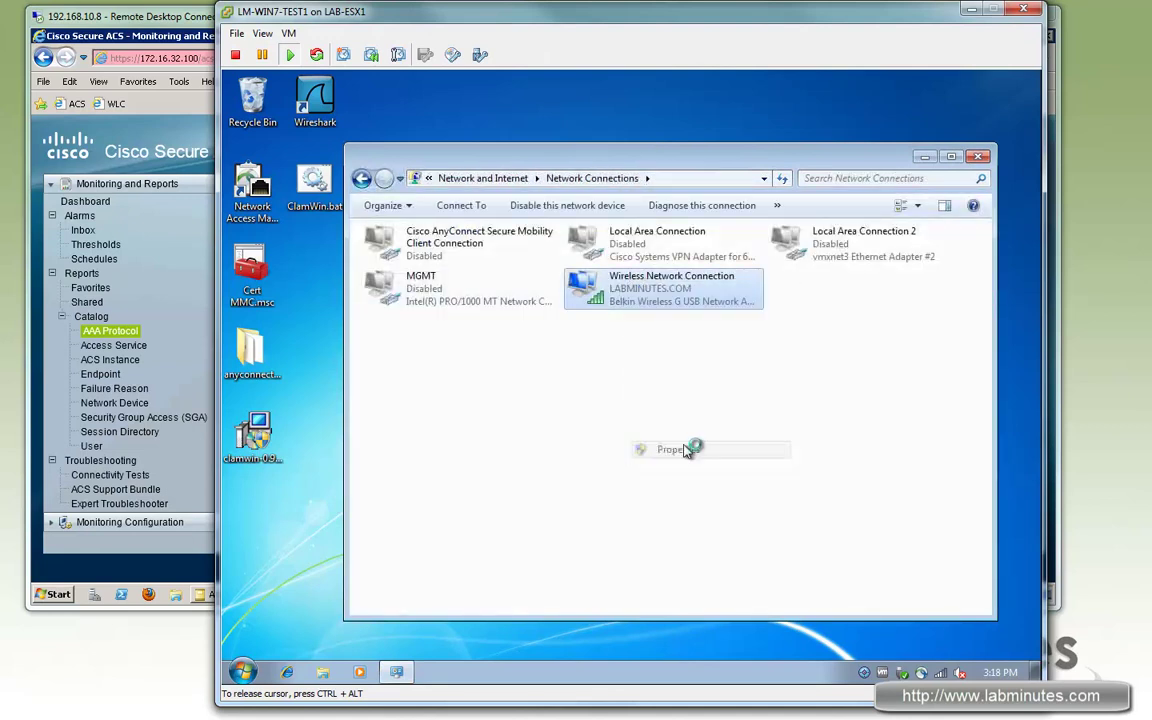
click(597, 311)
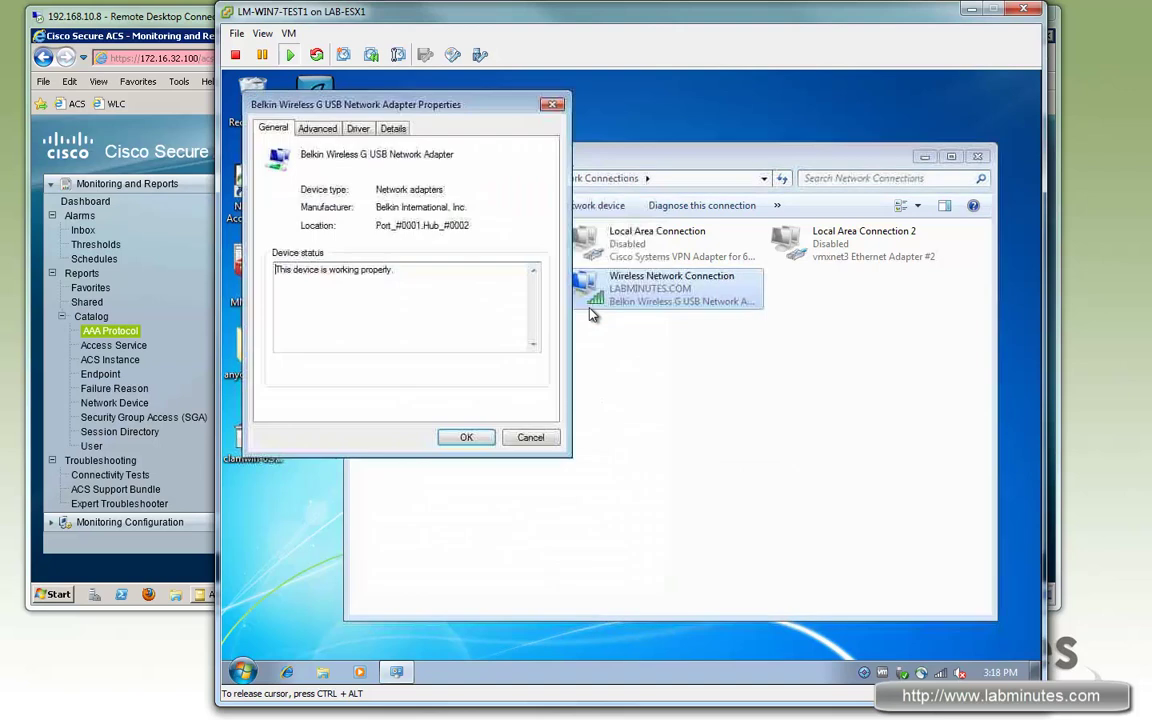
click(317, 128)
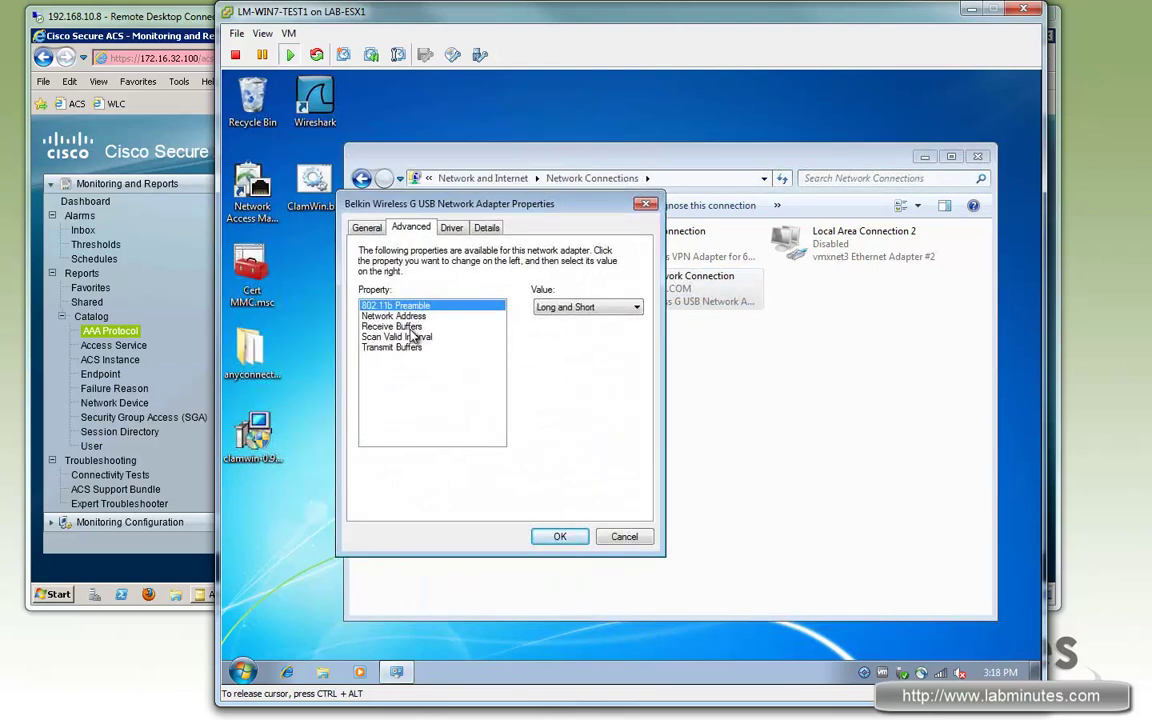
click(405, 316)
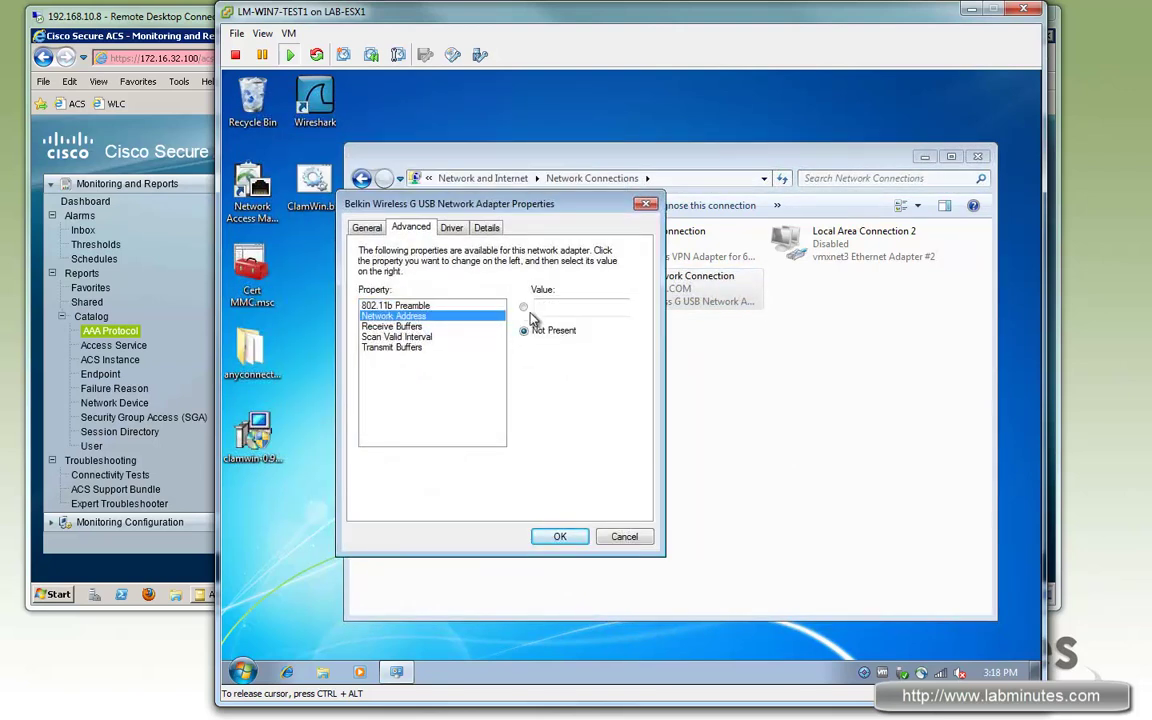
click(523, 307)
text(000000000002)
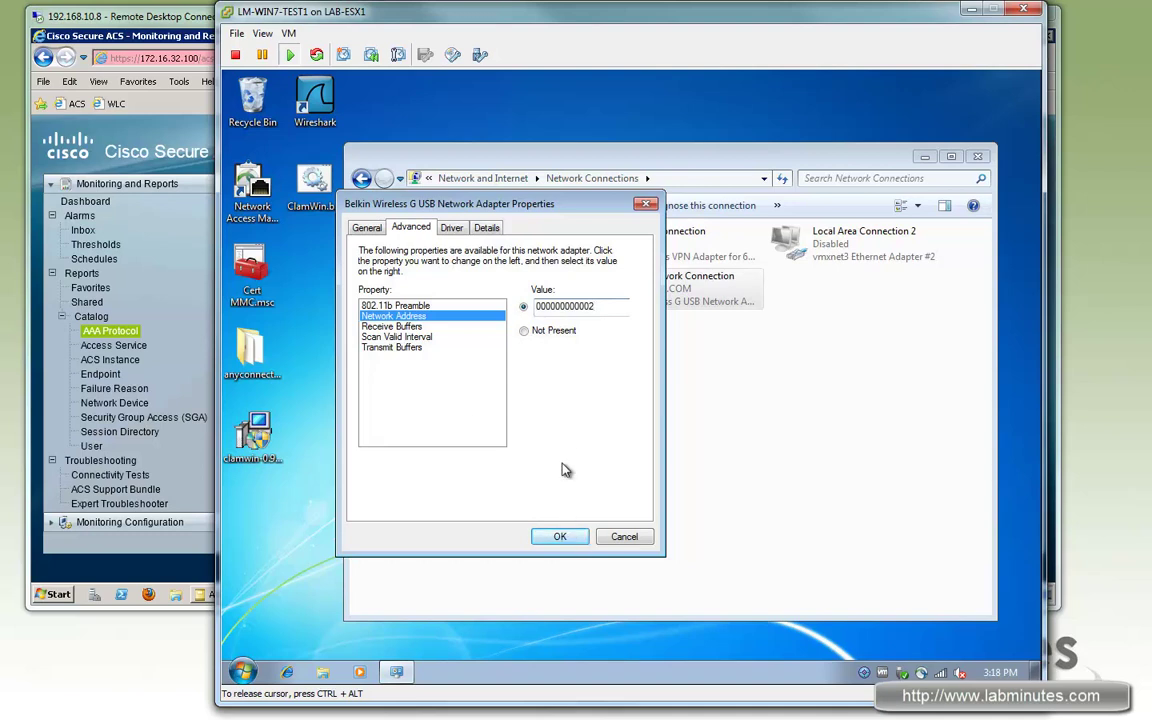
click(566, 538)
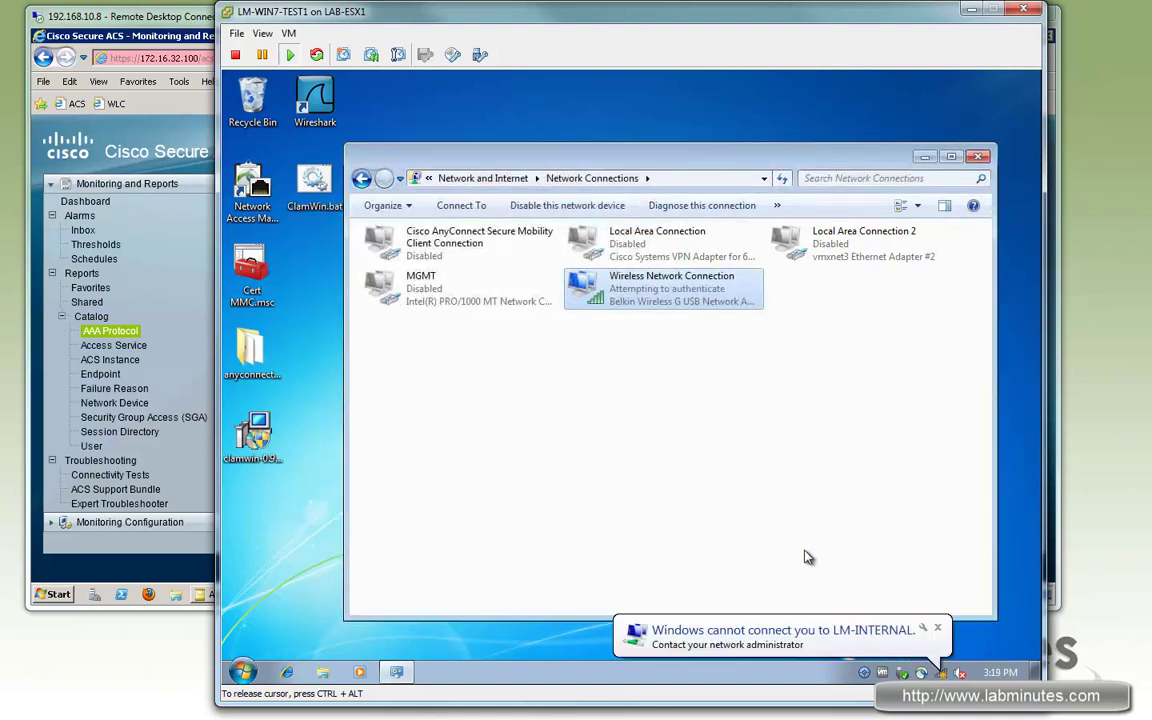
click(180, 130)
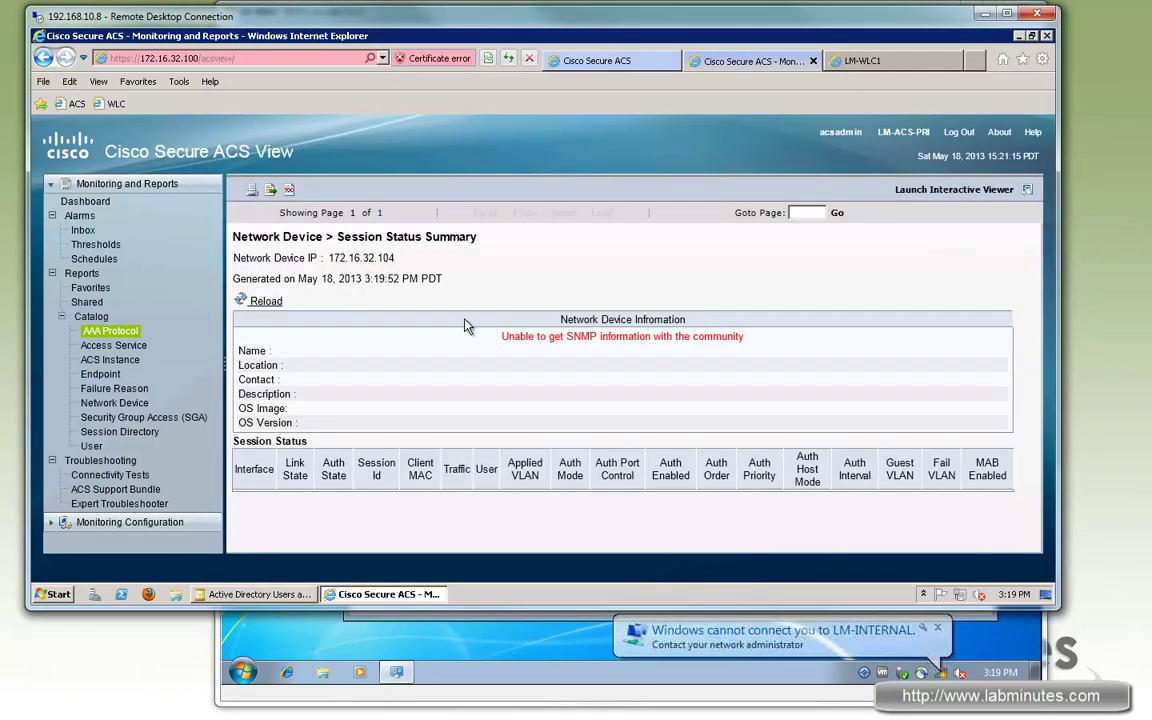
key(BackSpace)
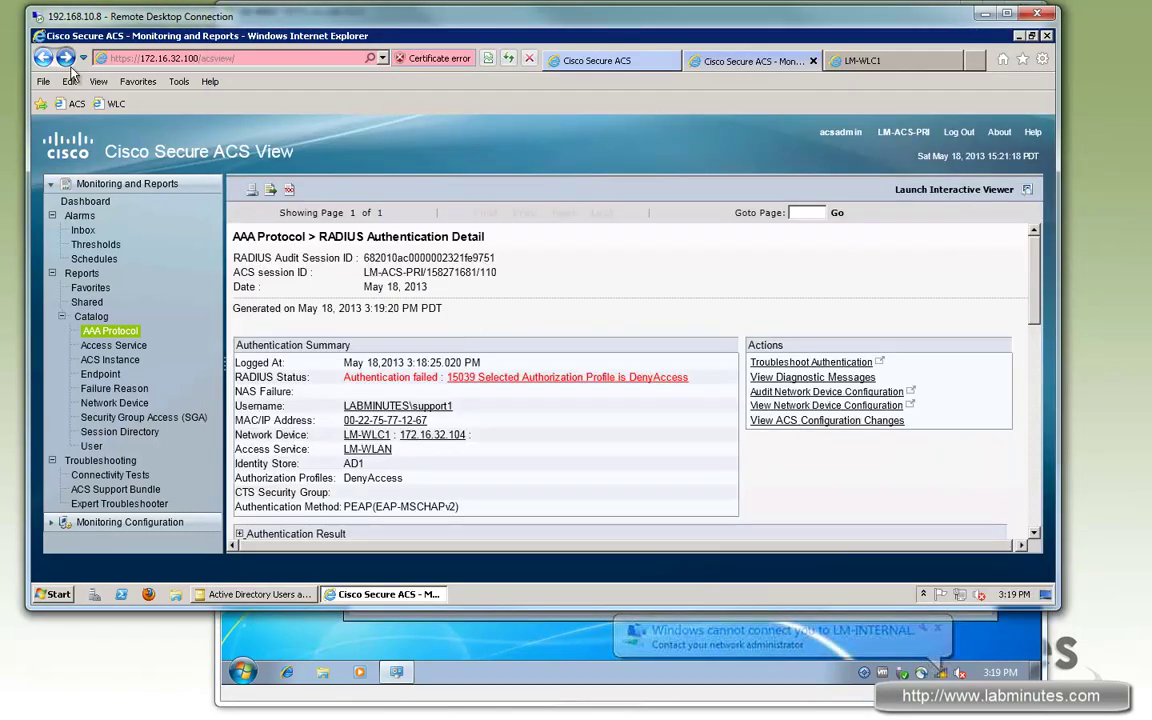
click(43, 57)
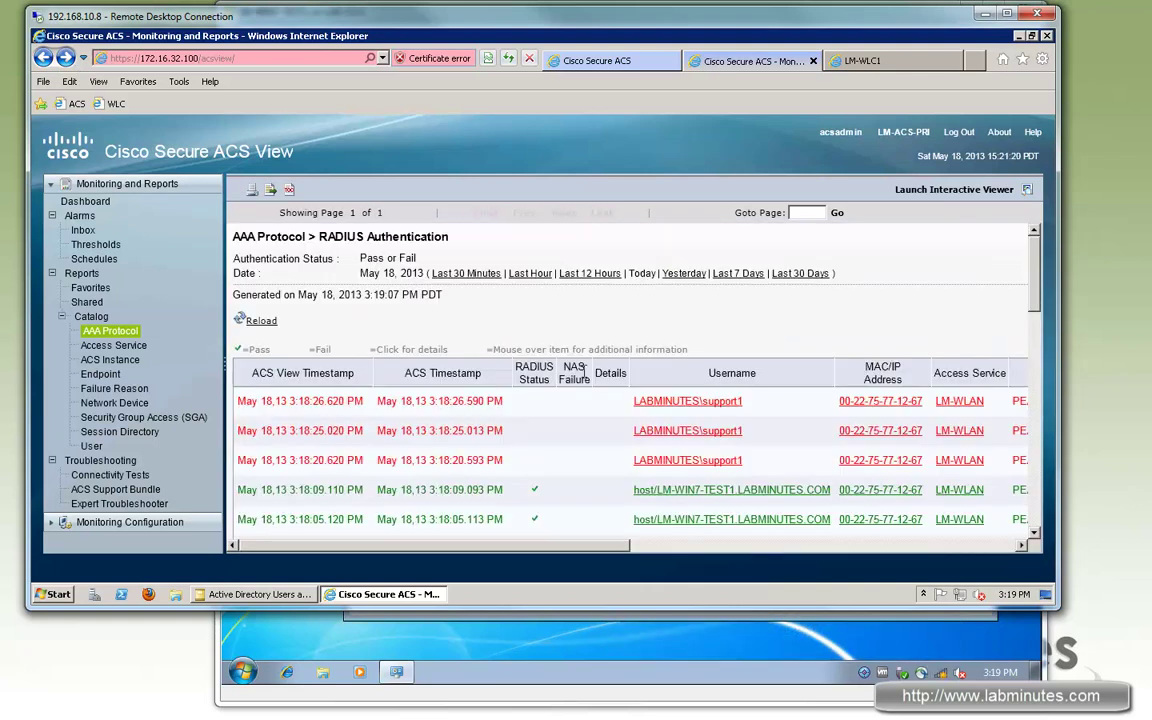
click(242, 291)
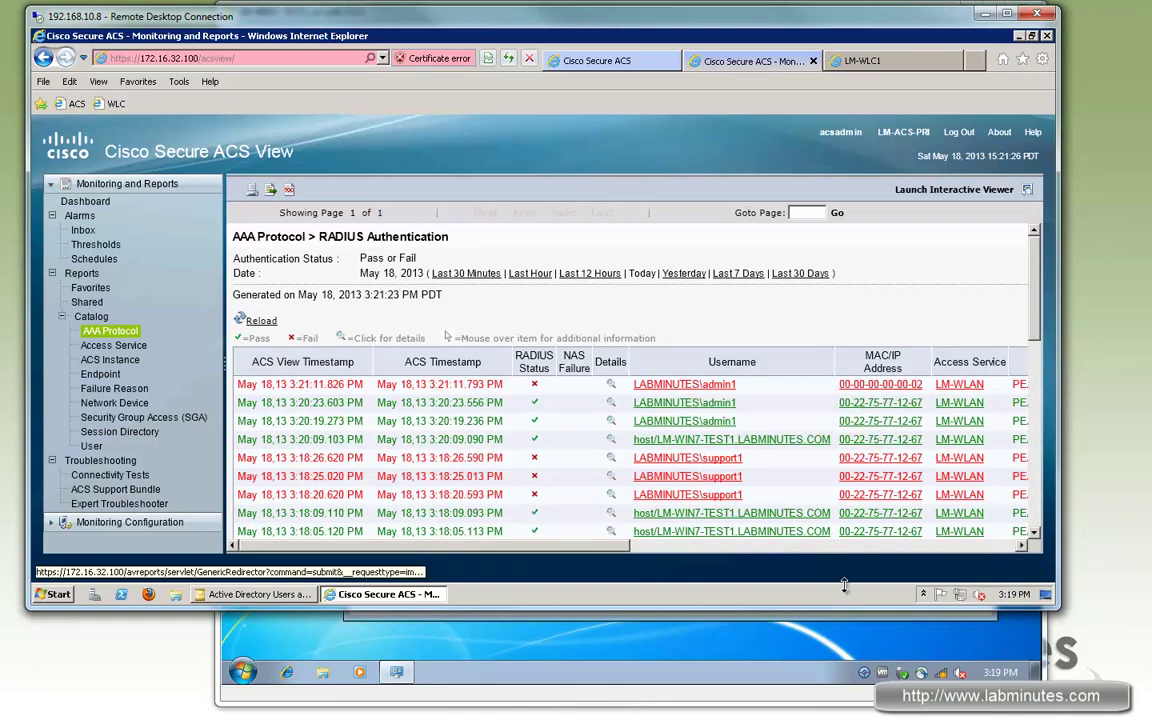
Step: Open the LM-INTERNAL profile's properties from Manage Wireless Networks
click(838, 625)
right_click(650, 283)
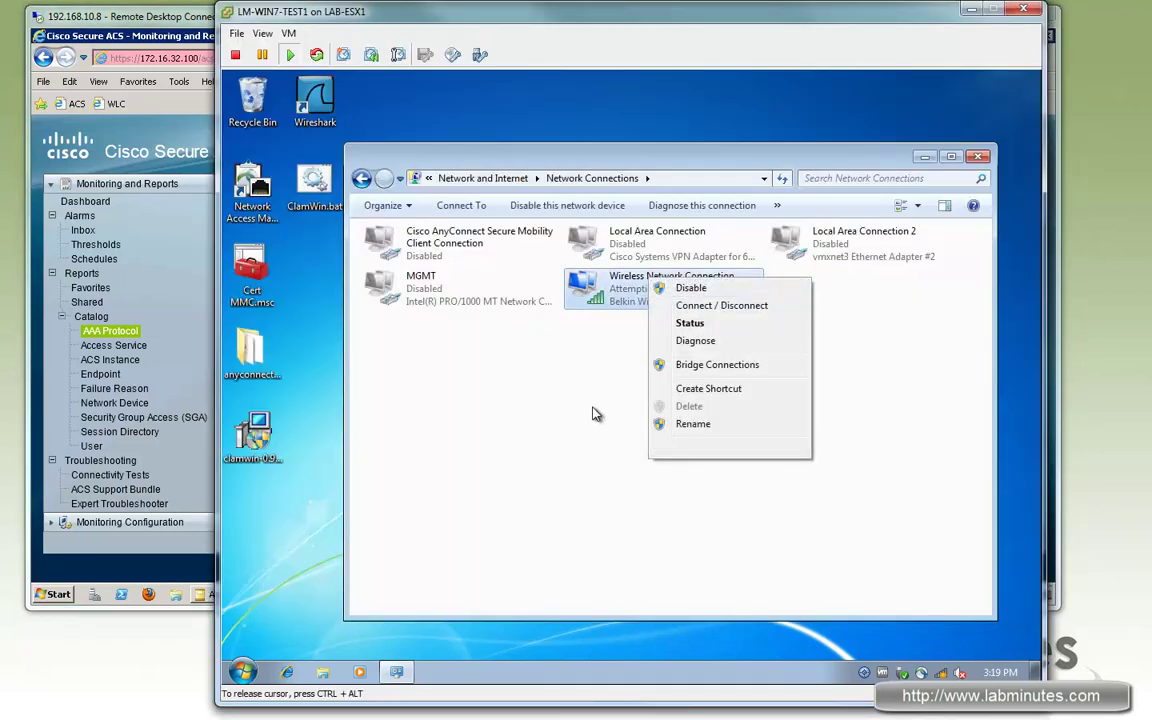
click(361, 178)
click(361, 178)
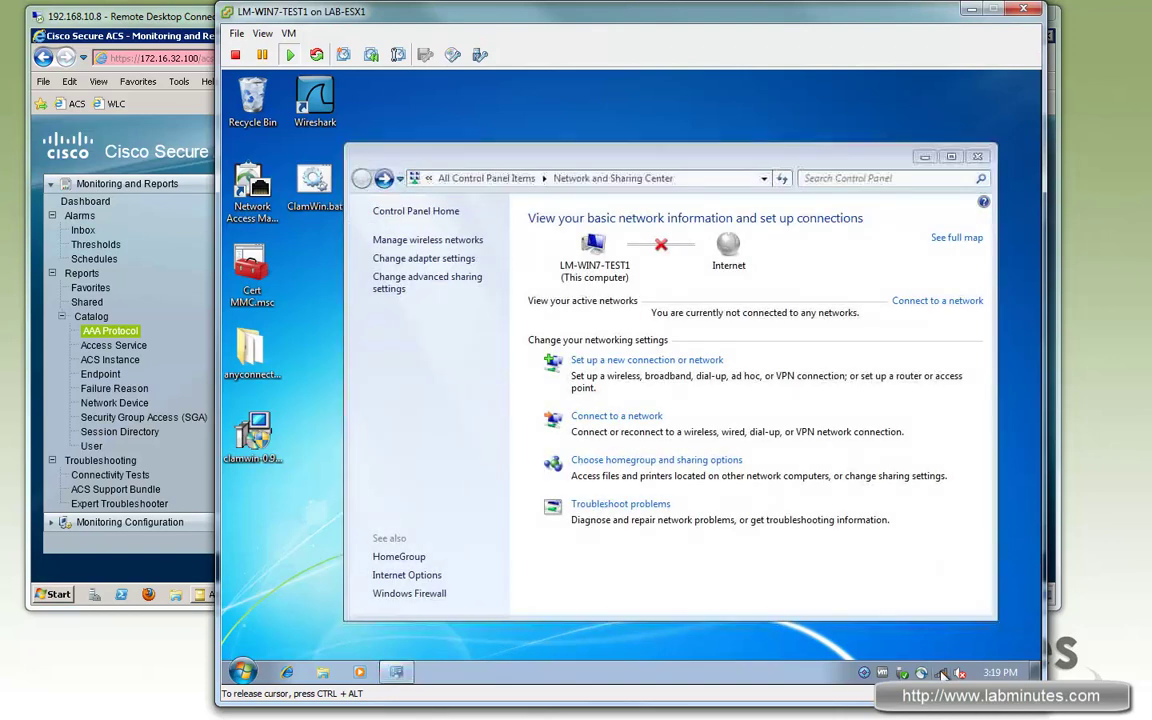
right_click(943, 675)
click(450, 242)
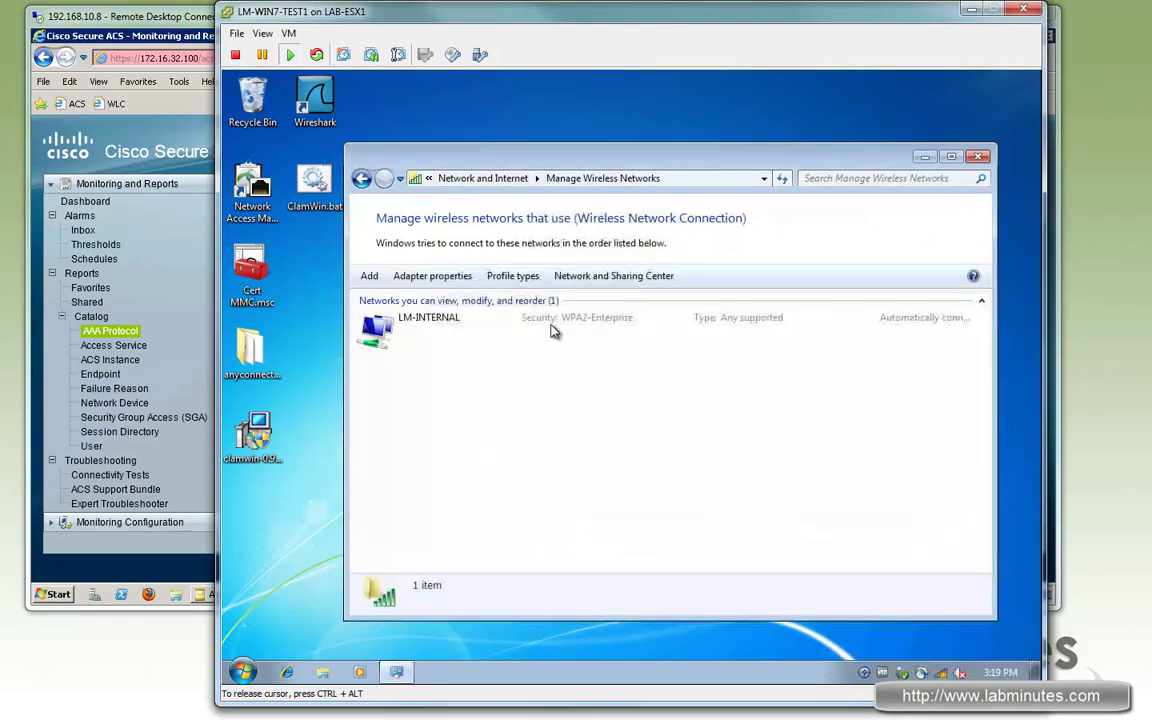
right_click(535, 324)
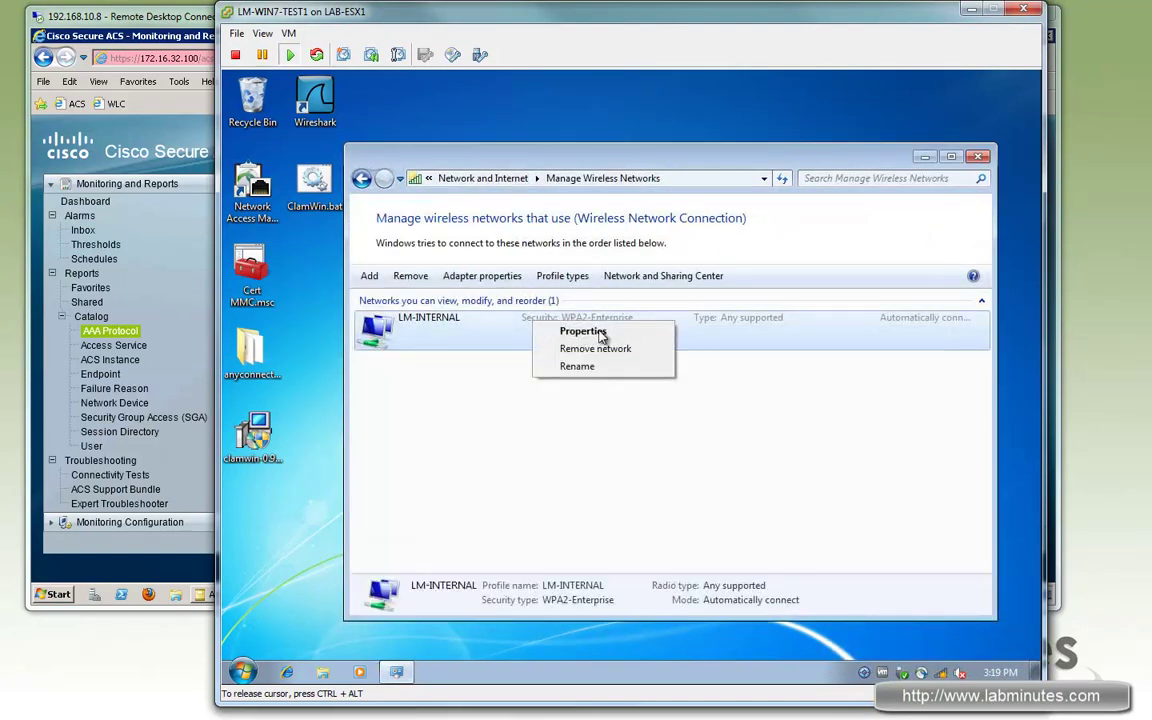
click(594, 338)
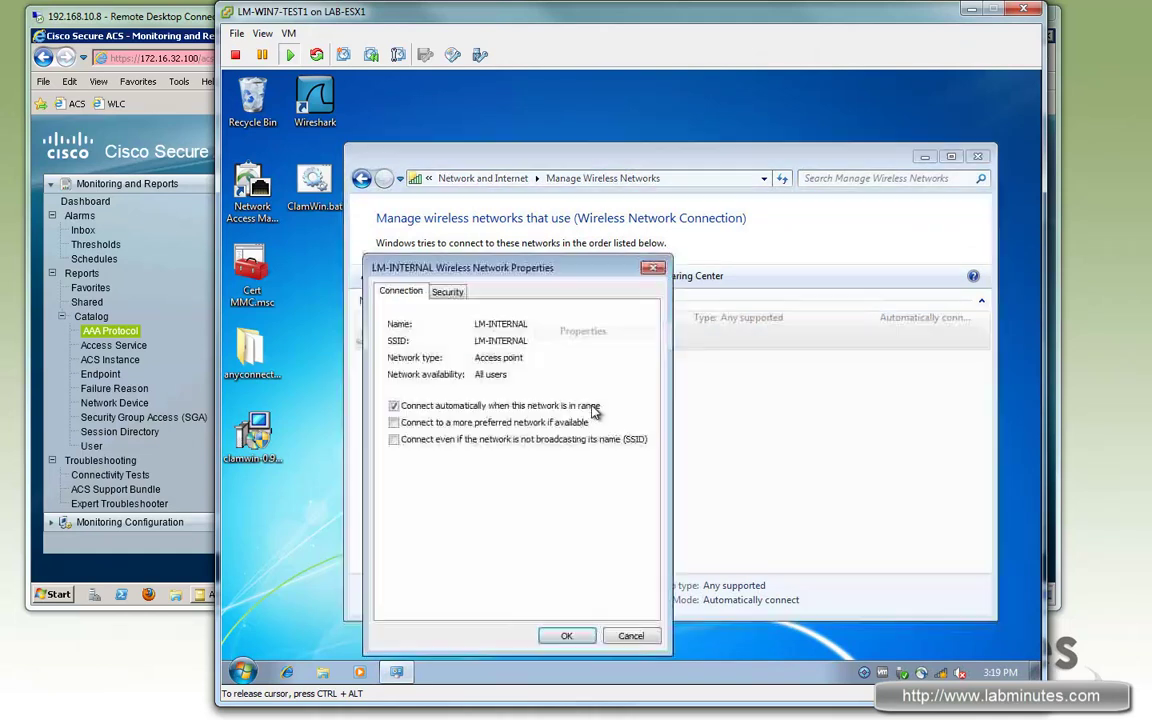
Step: Switch its security method to Smart Card or other certificate trusting LM-ROOT-CA and save
click(447, 290)
click(540, 436)
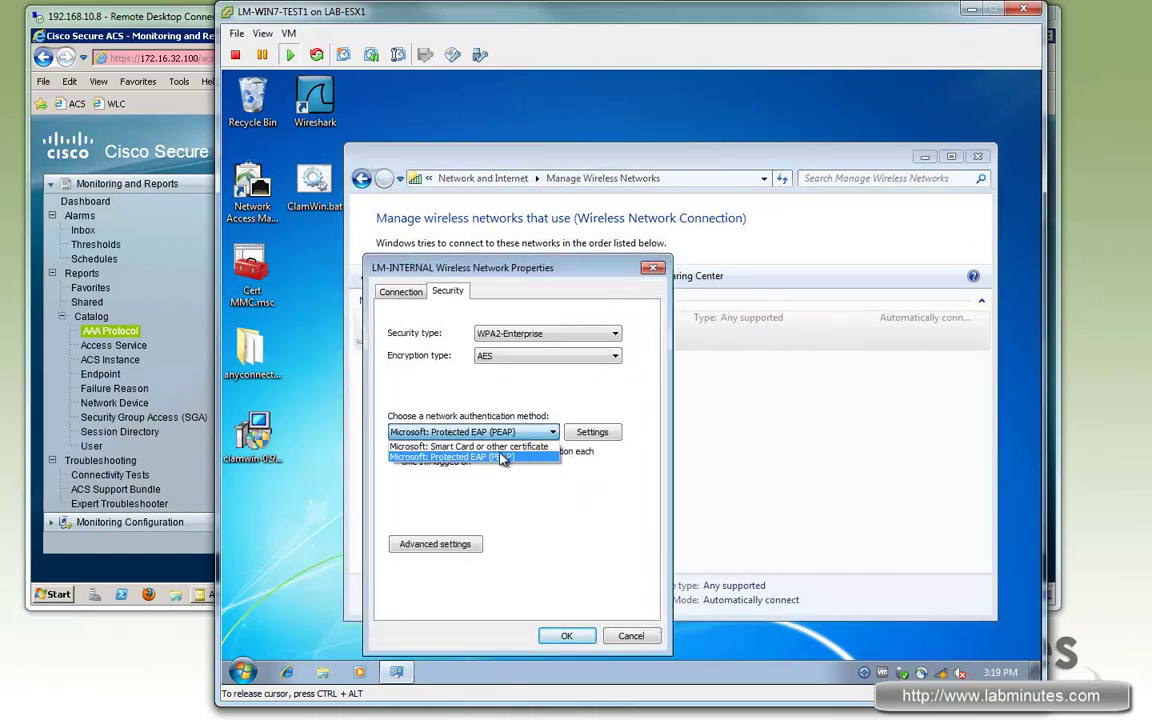
click(497, 446)
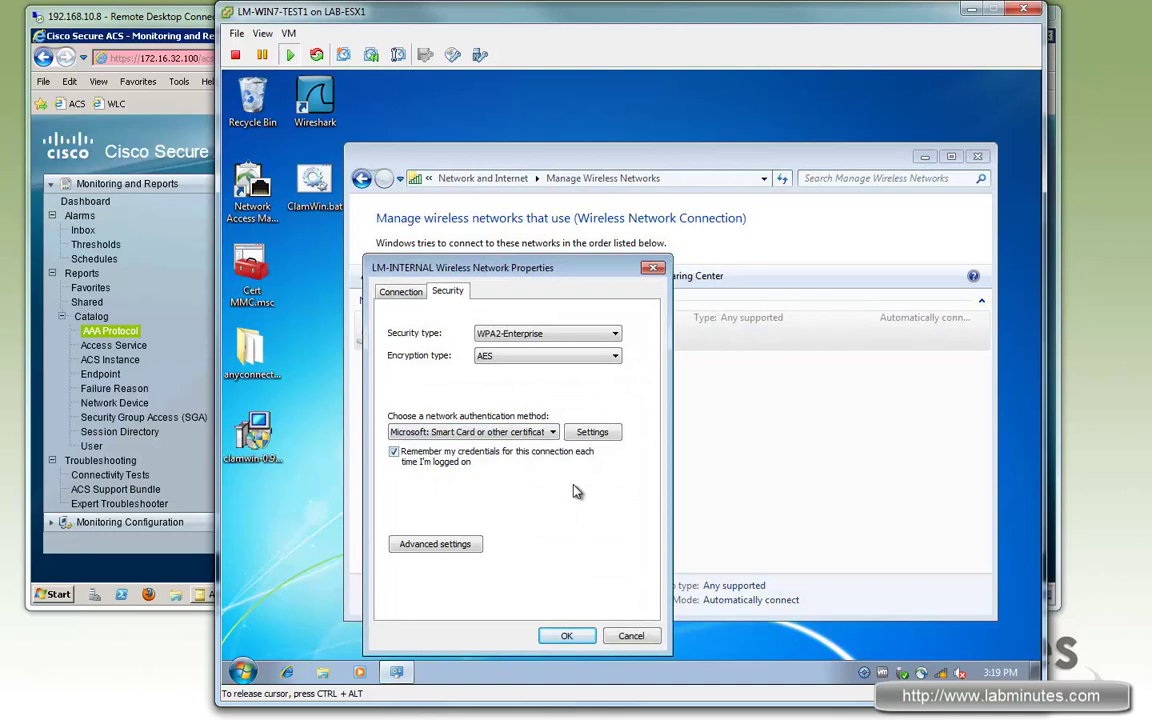
click(592, 433)
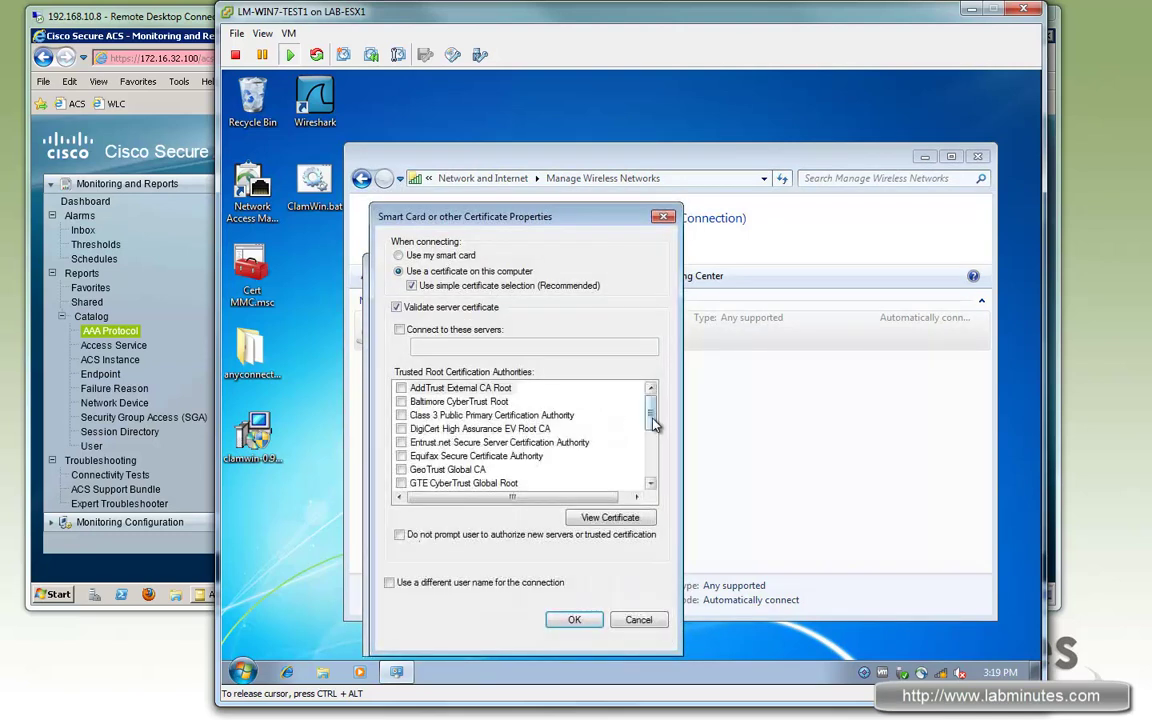
drag(653, 424, 651, 450)
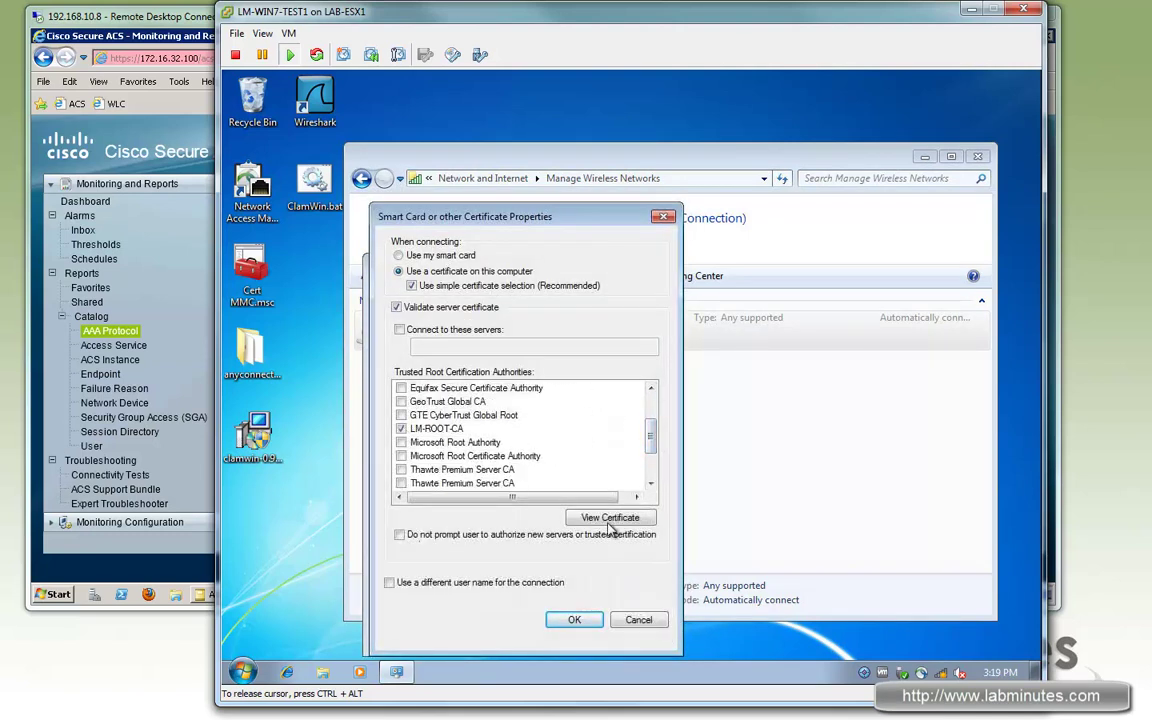
click(572, 621)
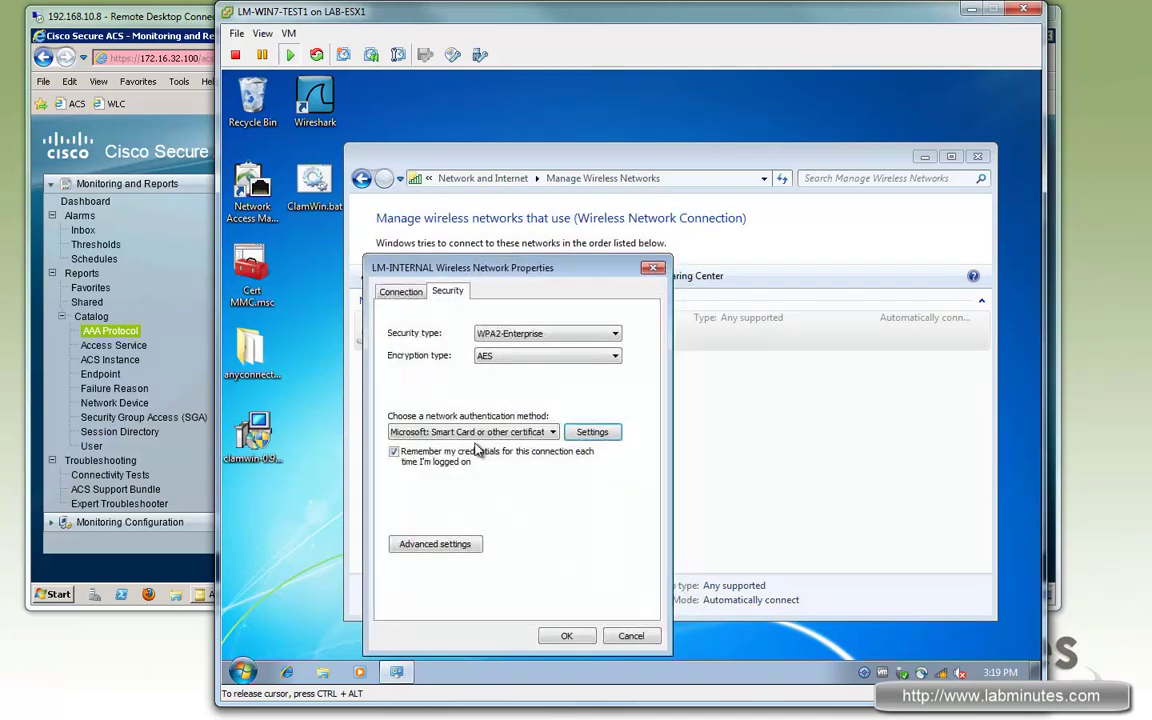
click(434, 545)
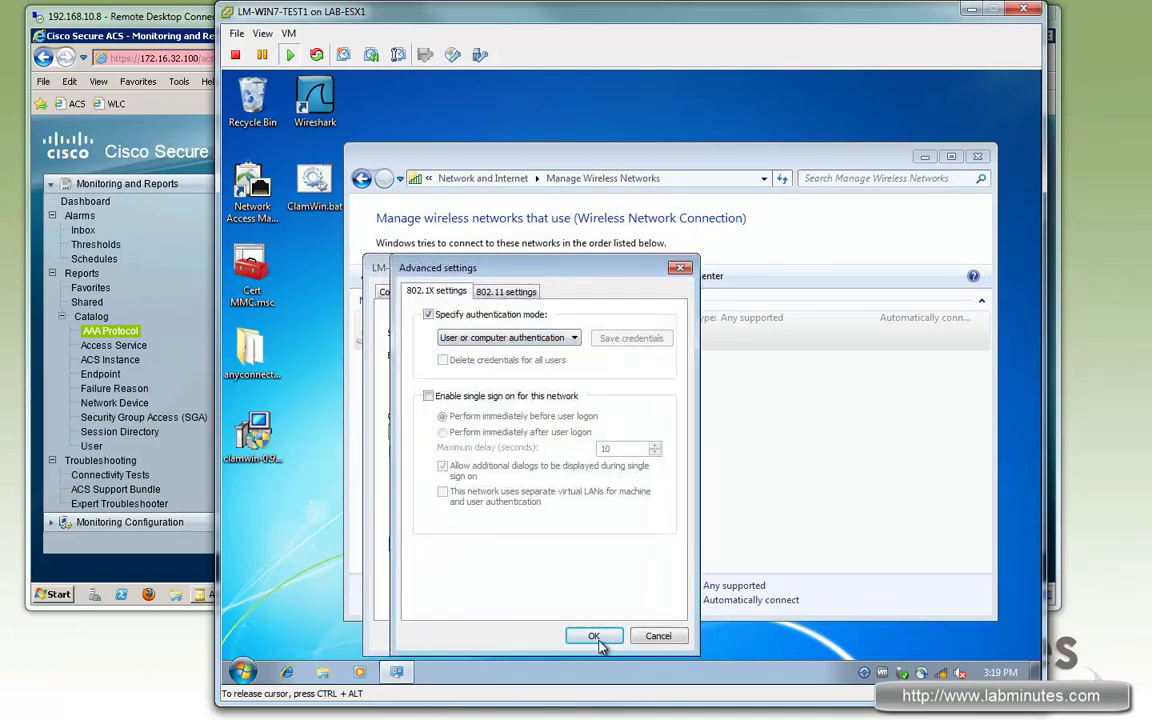
click(597, 634)
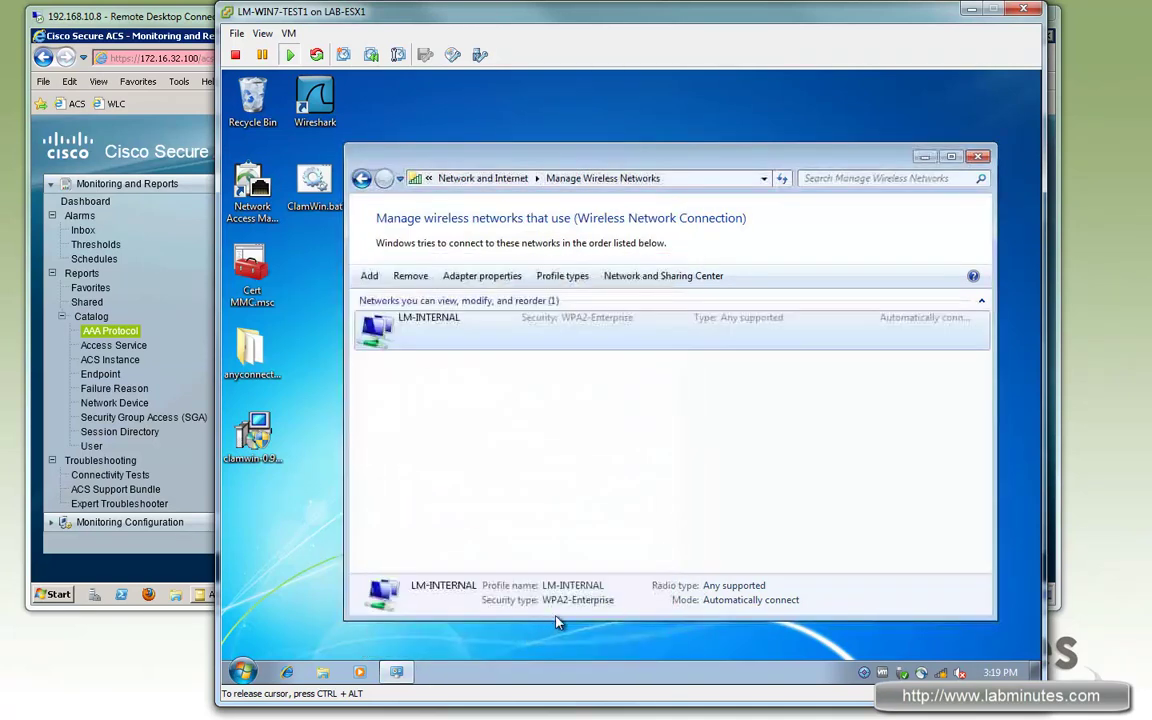
click(554, 445)
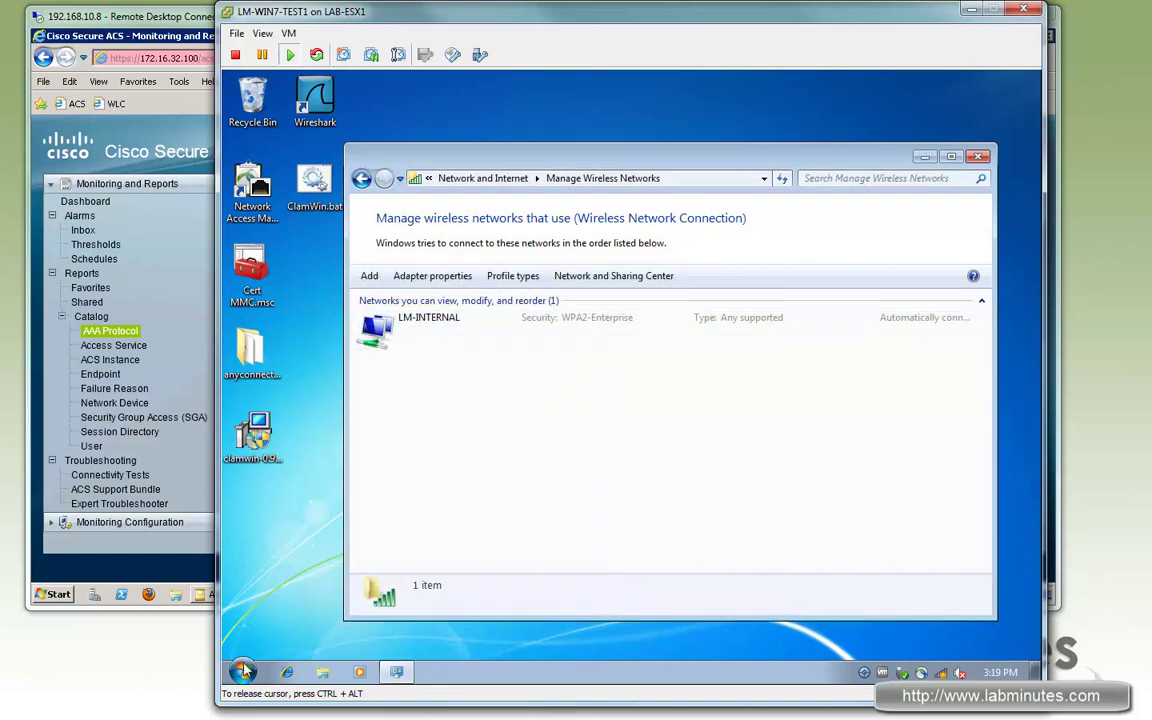
Step: Launch Cert MMC.msc and select the current user's personal certificate issued by LM-ROOT-CA
double_click(240, 283)
click(700, 393)
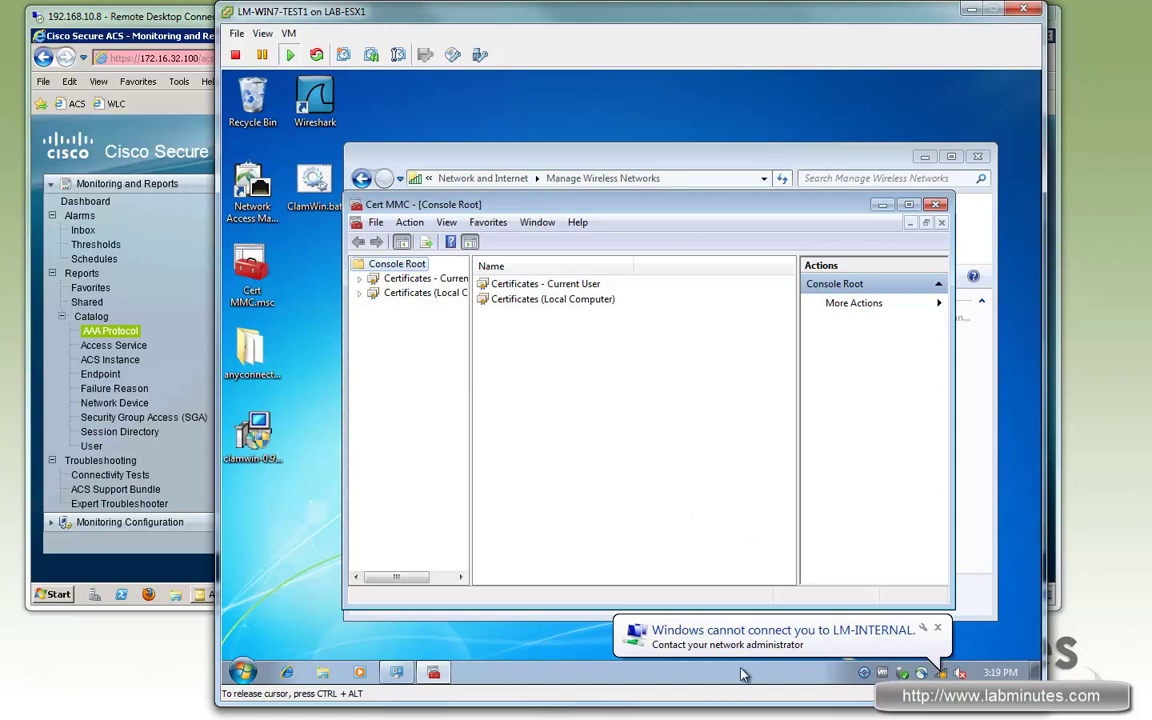
drag(630, 203, 560, 196)
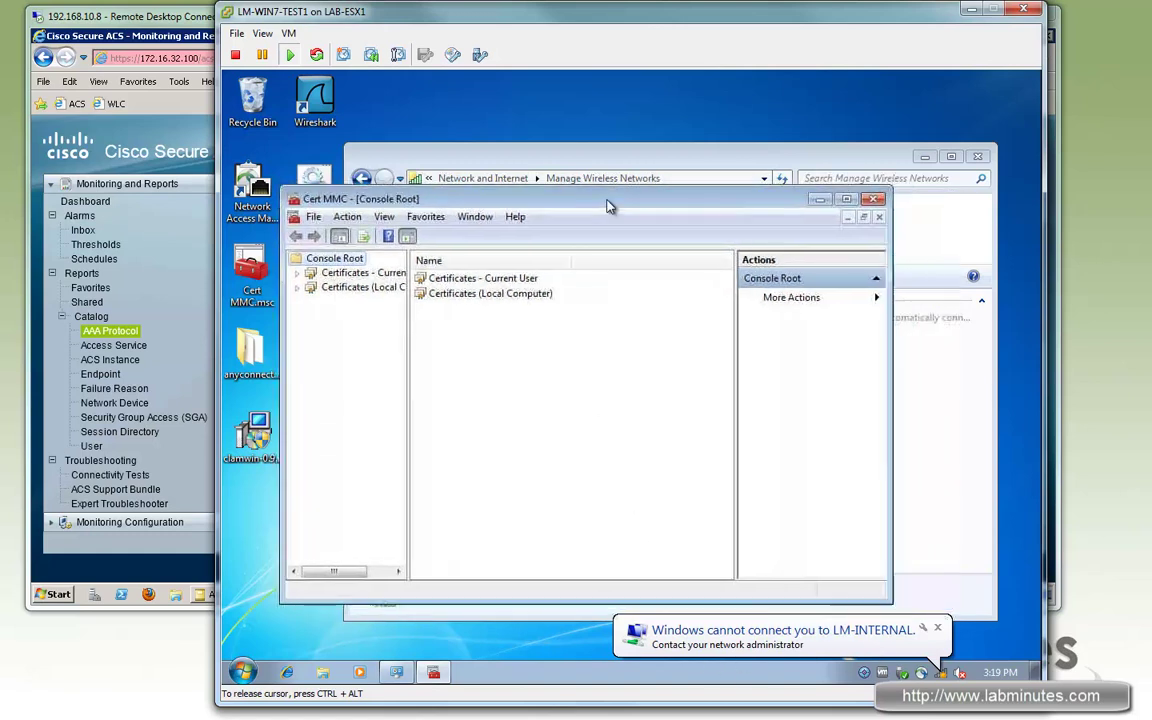
click(289, 271)
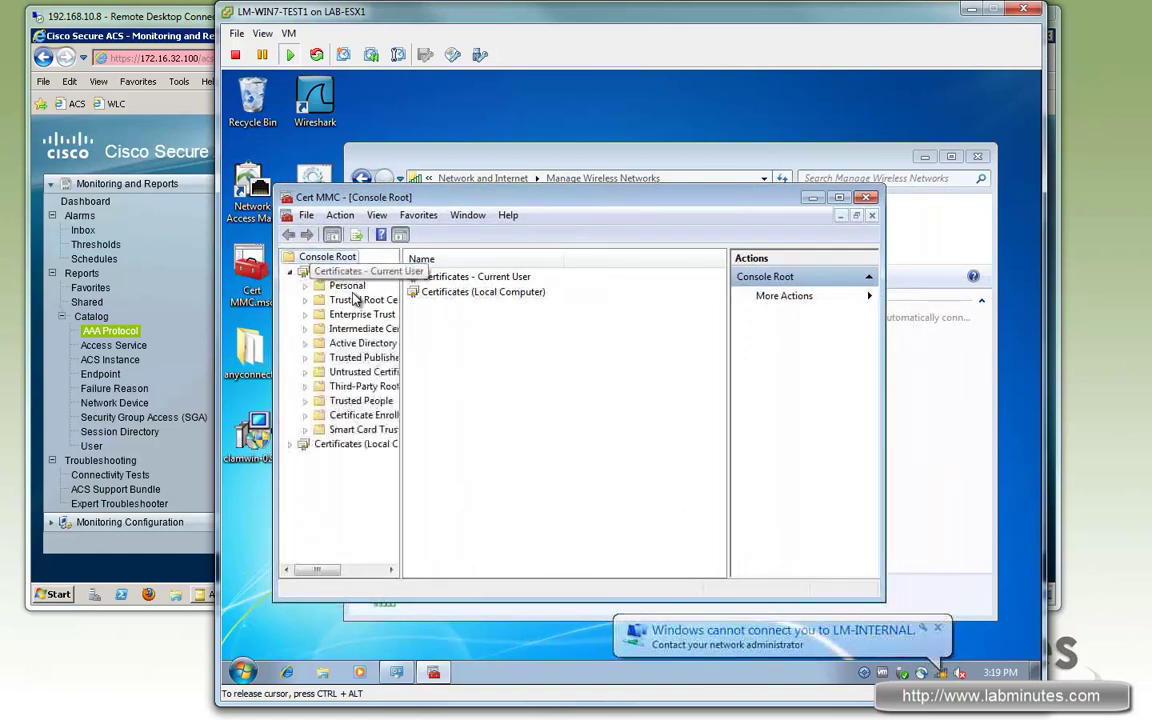
double_click(346, 286)
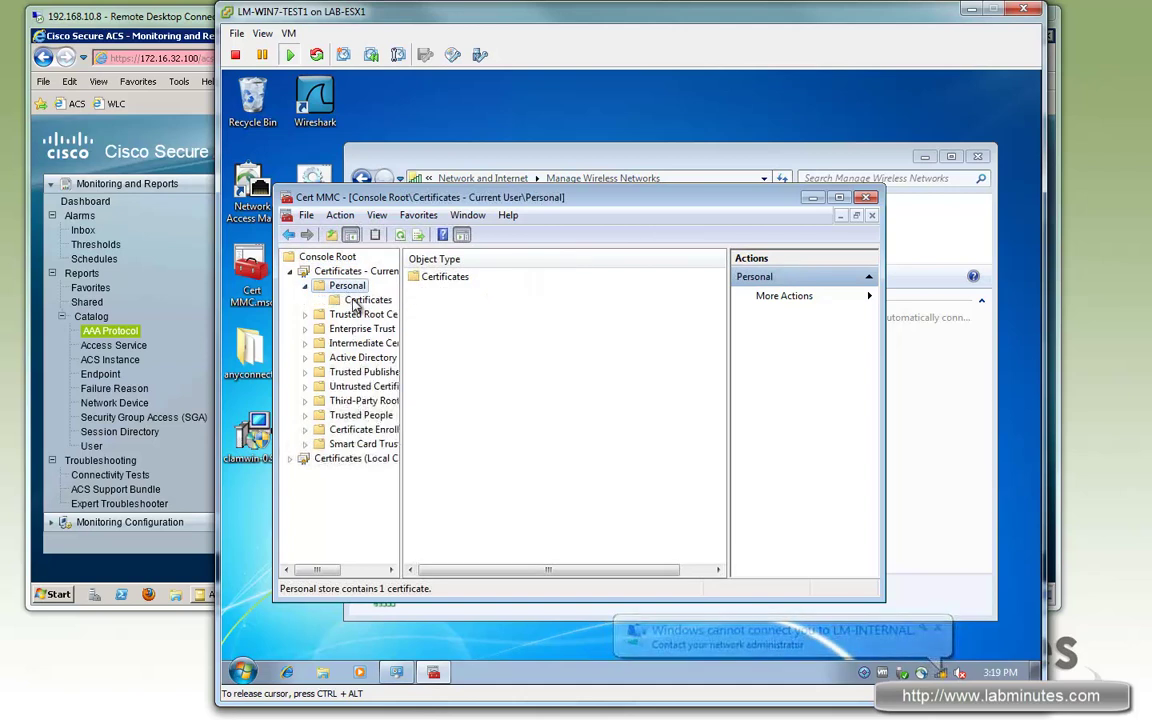
click(366, 300)
click(436, 280)
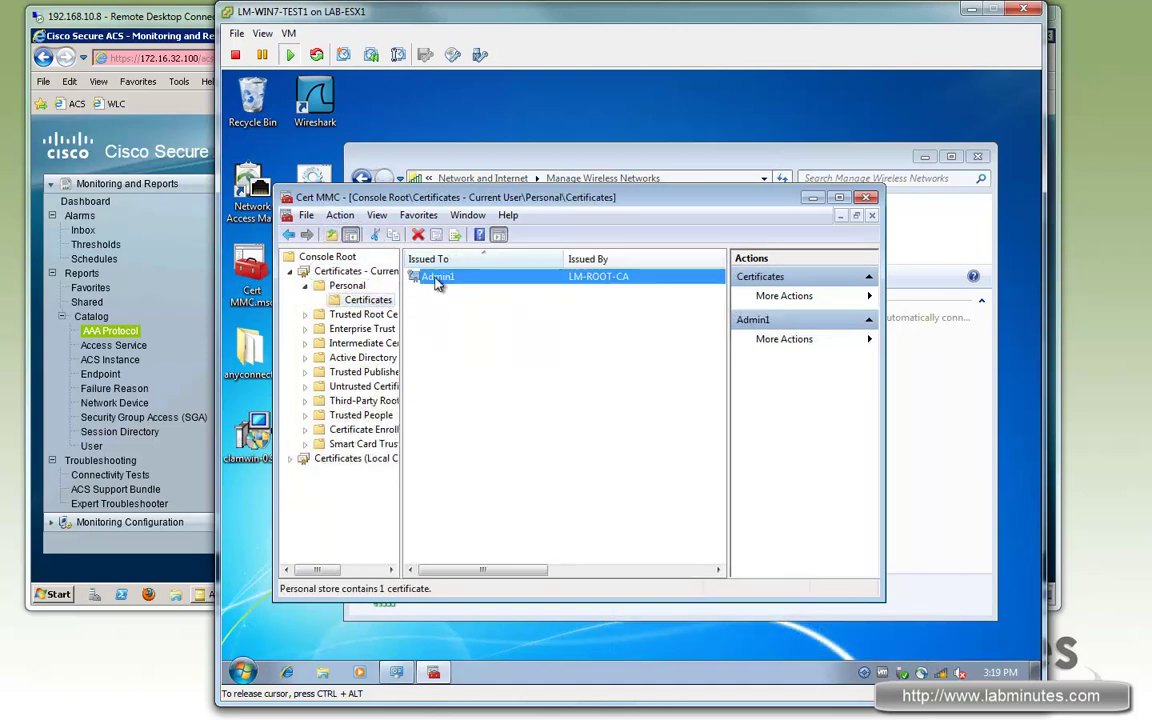
Step: Show the local computer's personal certificates and select the LM-WIN7-TEST1 machine certificate
click(290, 458)
double_click(347, 372)
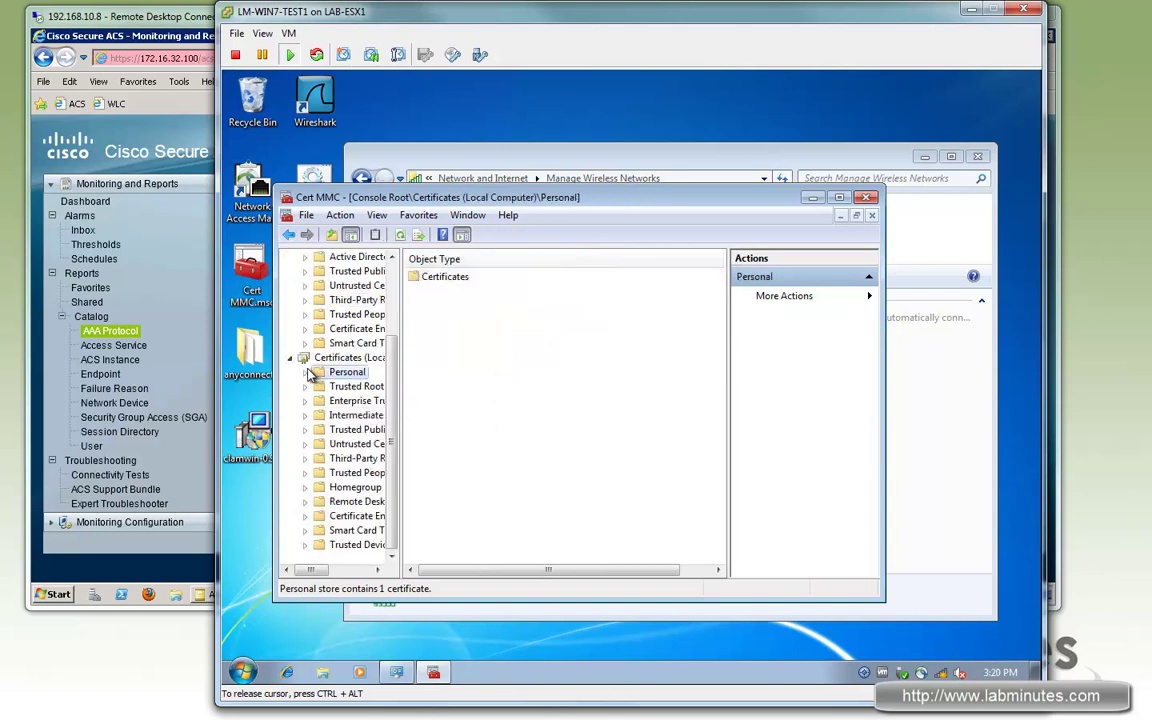
click(352, 388)
click(455, 277)
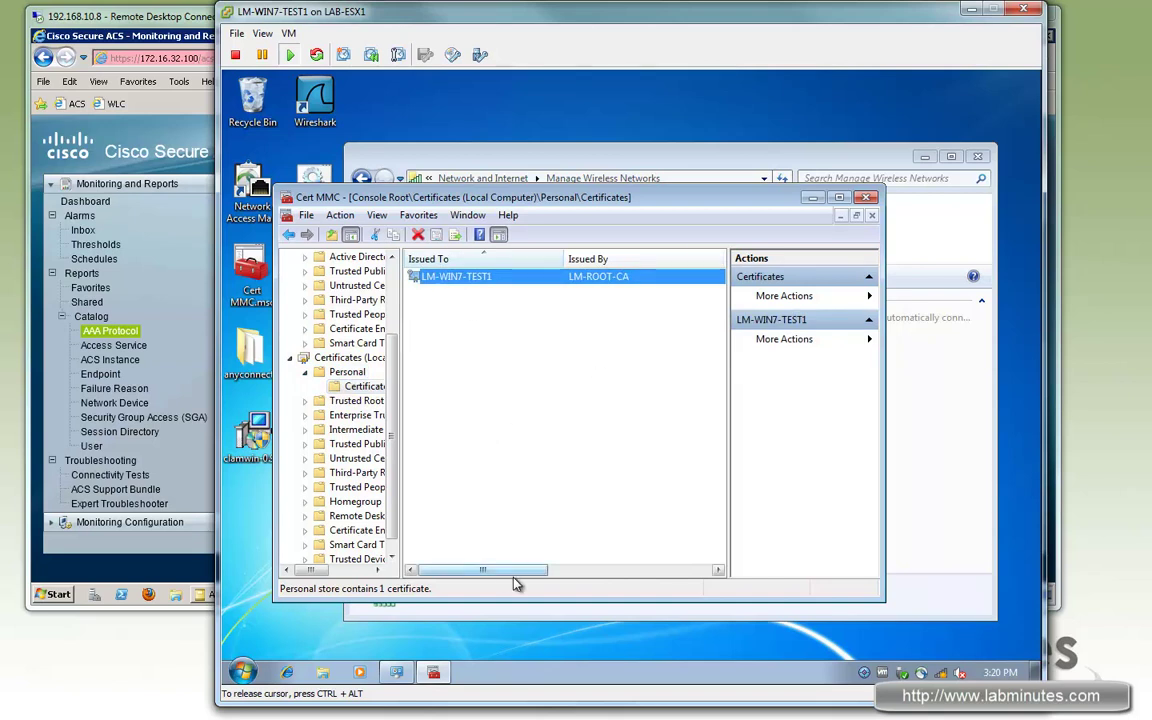
Step: Lock the Windows 7 session and bring up the logon password screen
click(560, 411)
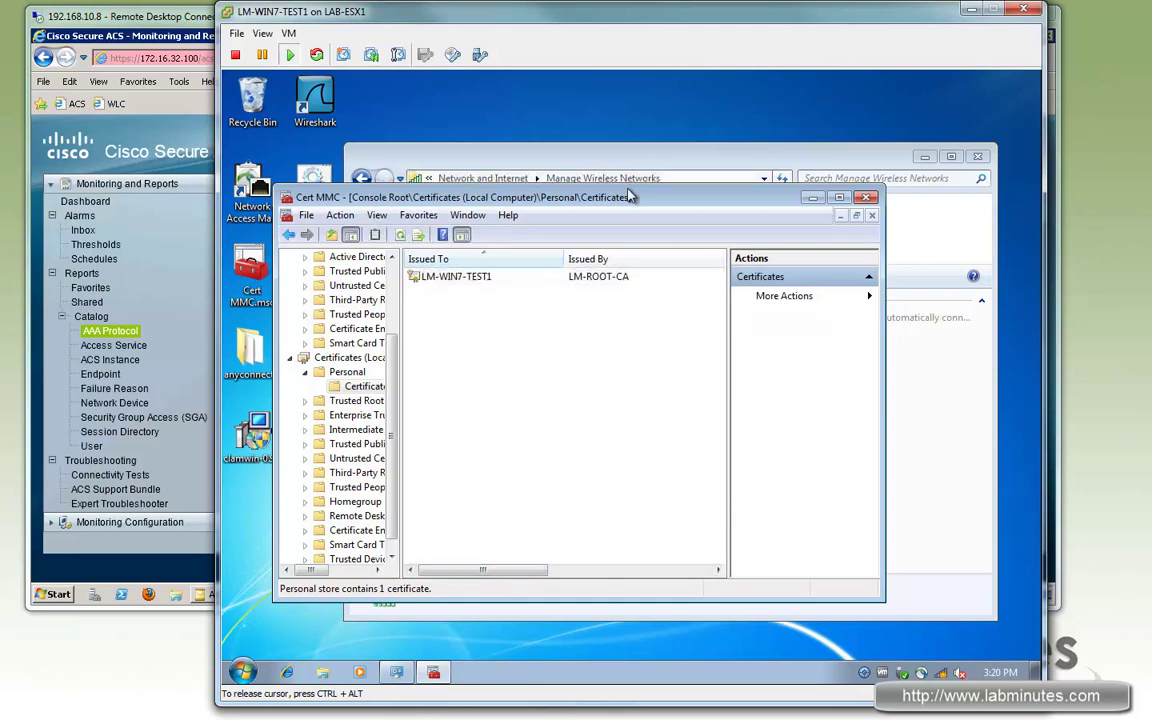
drag(618, 199, 638, 178)
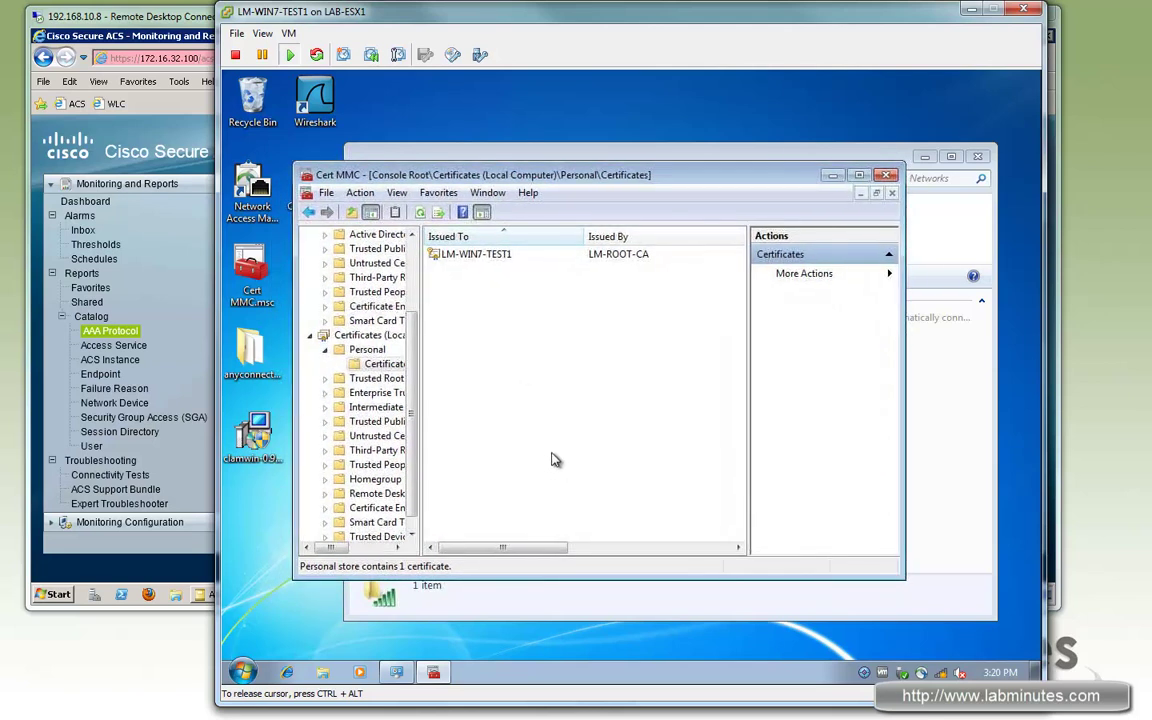
key(super)
mouse_move(500, 635)
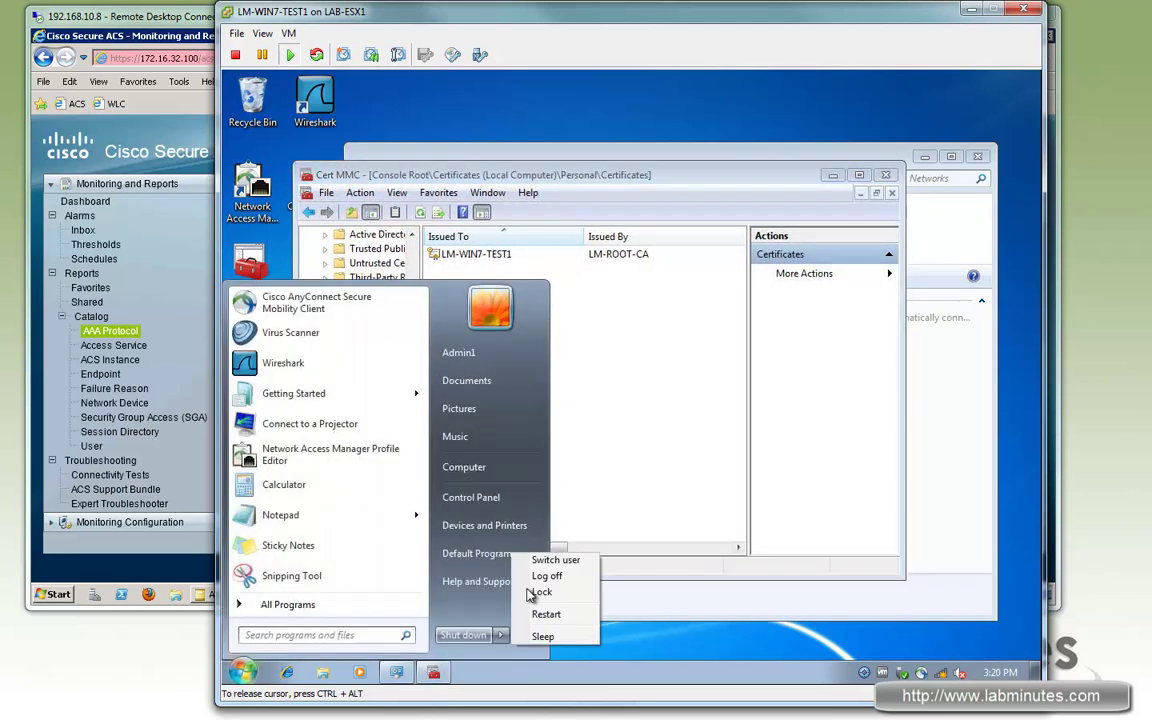
click(543, 592)
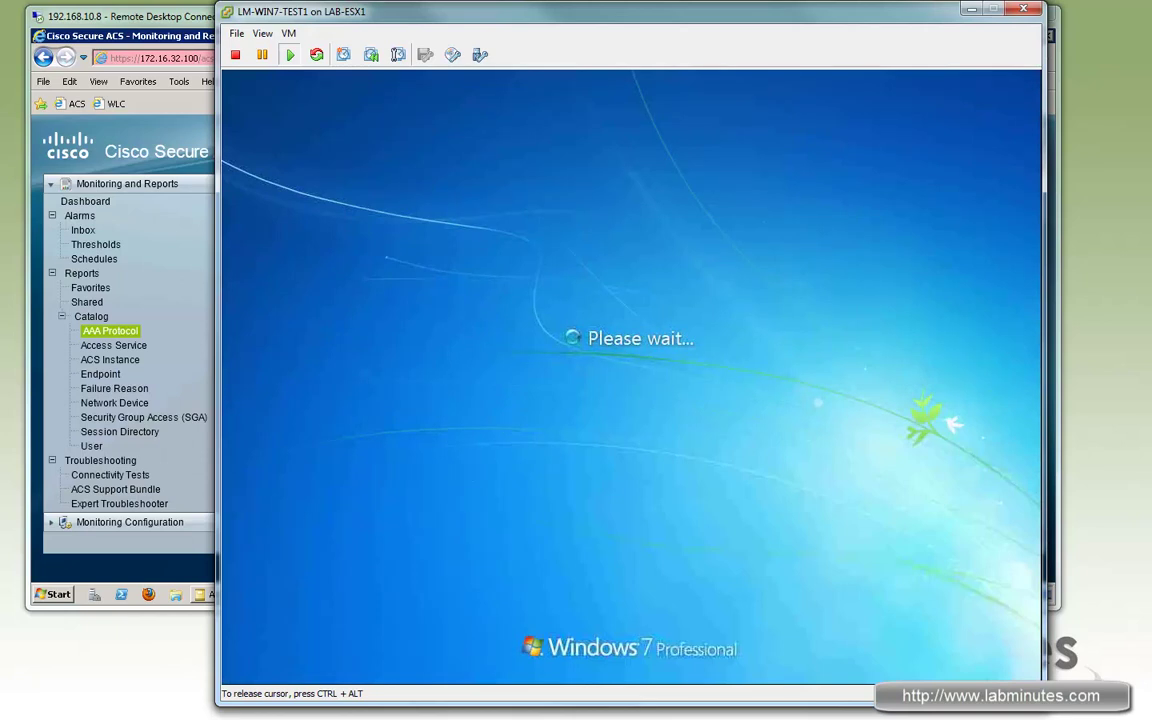
key(ctrl+alt+Insert)
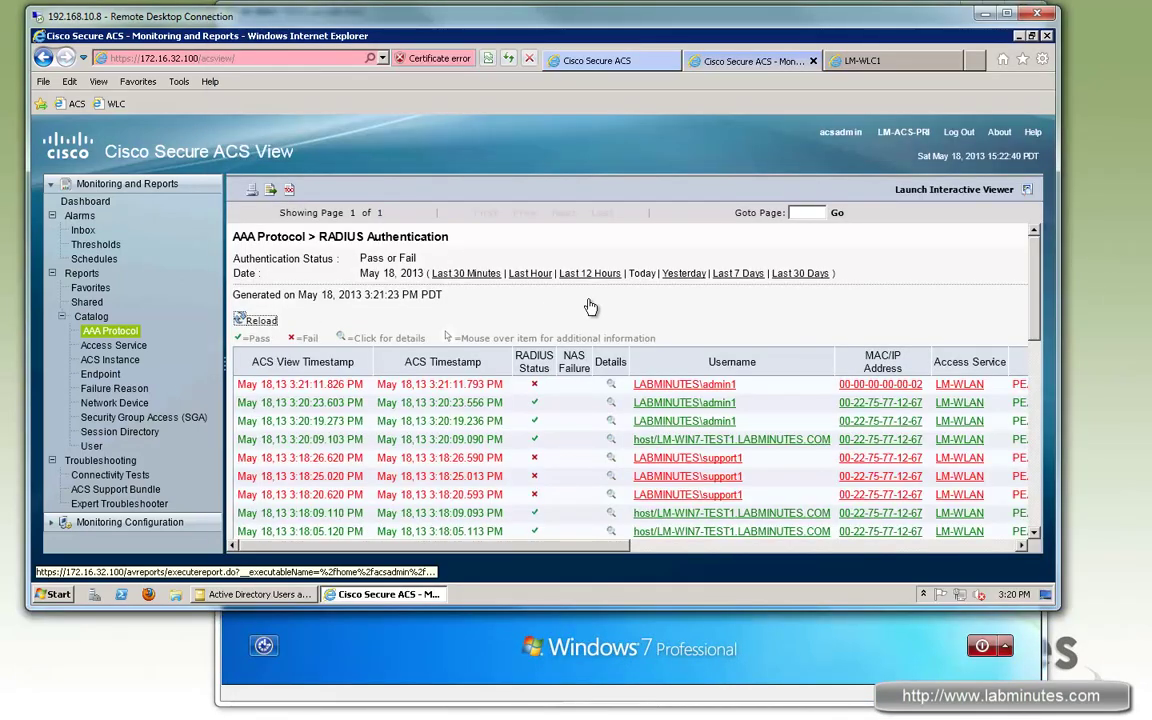
Step: Refresh the ACS RADIUS Authentication report to look for new authentications
click(258, 320)
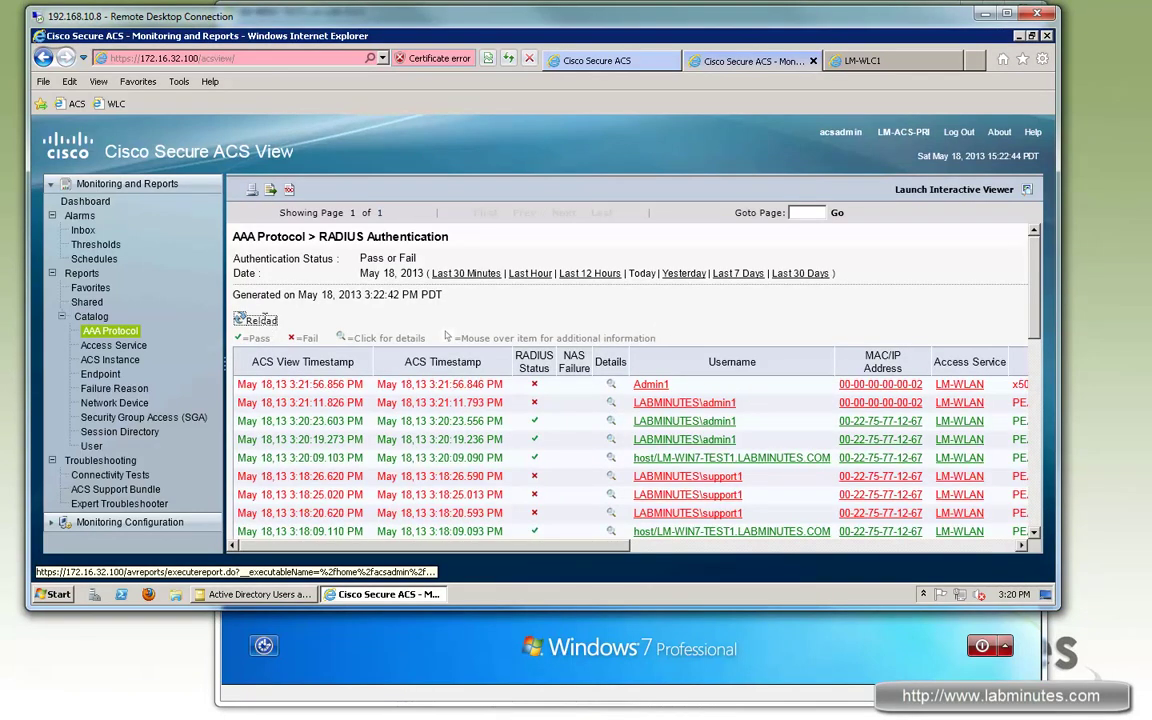
click(242, 320)
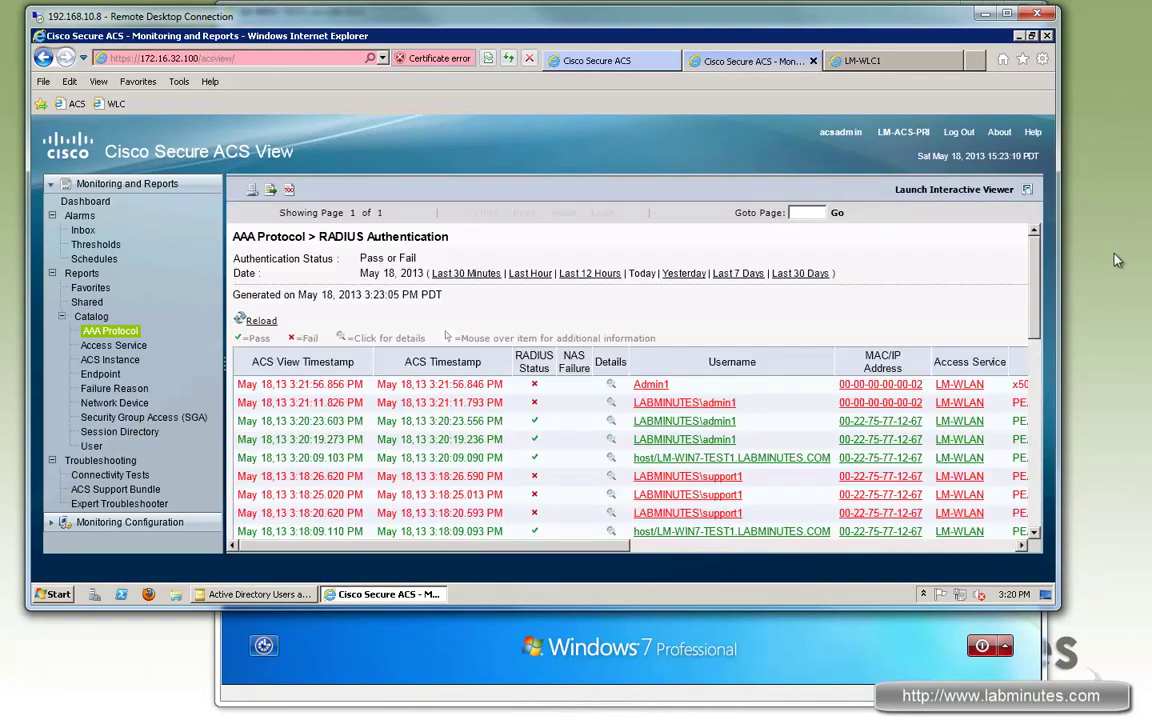
click(241, 319)
Step: Restart the Windows 7 client from the logon screen's power options
click(981, 657)
click(1005, 646)
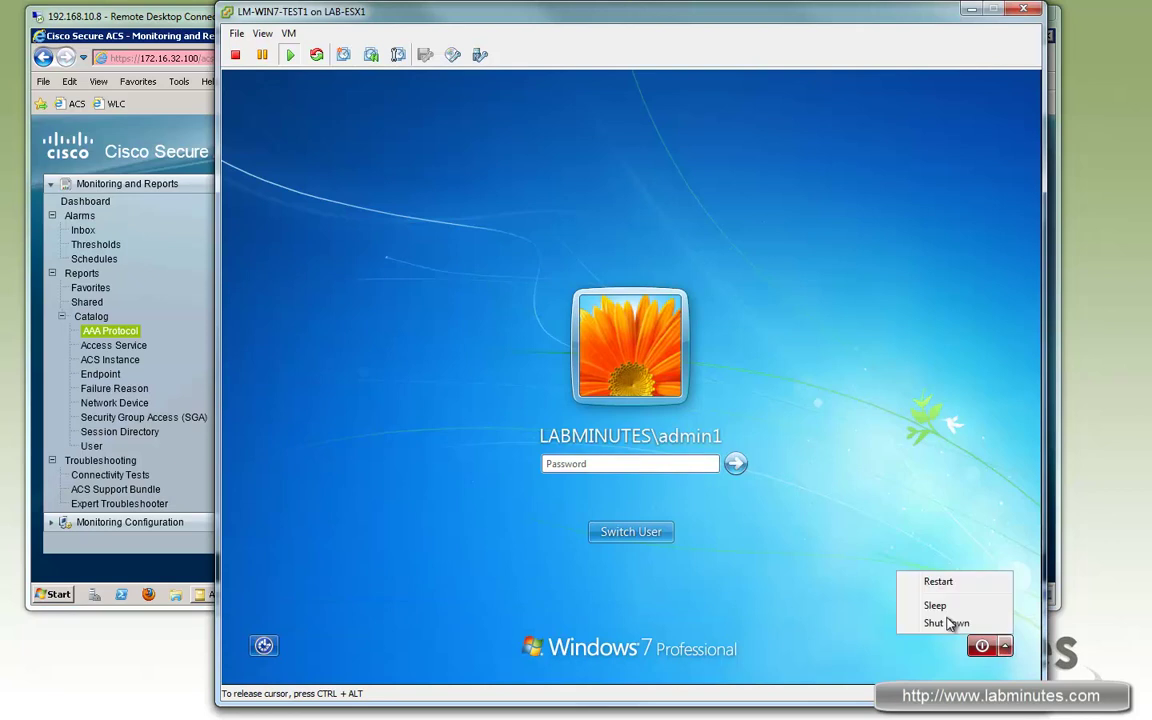
click(938, 582)
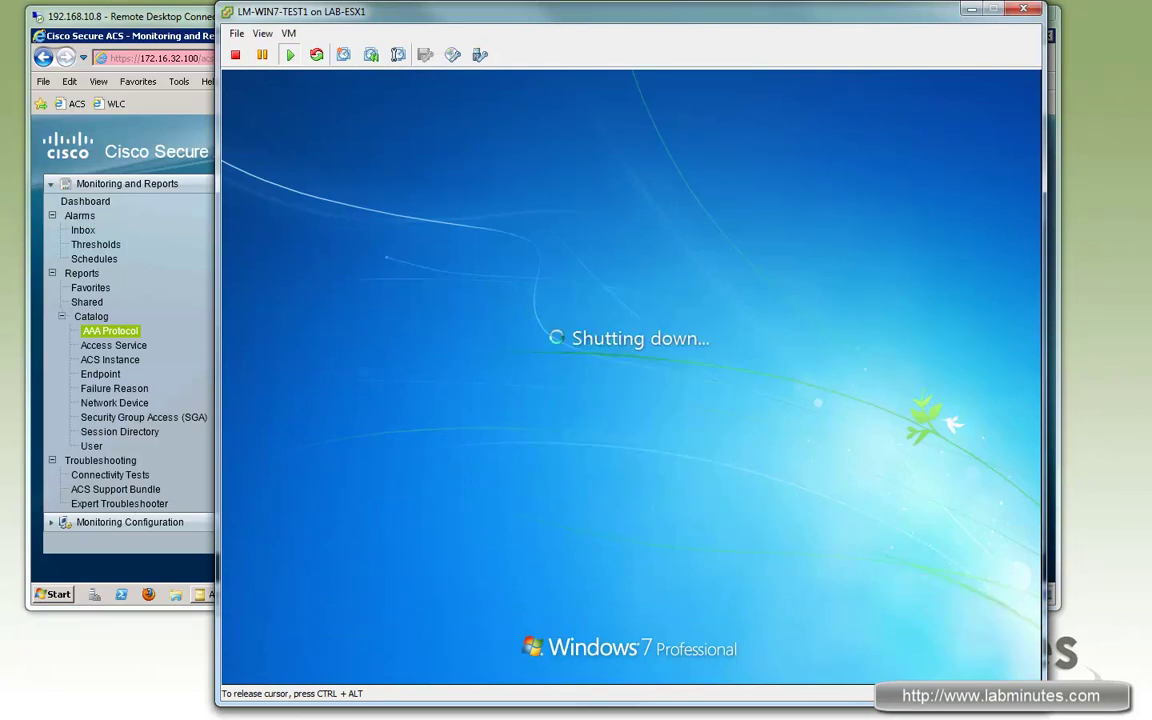
key(ctrl+alt)
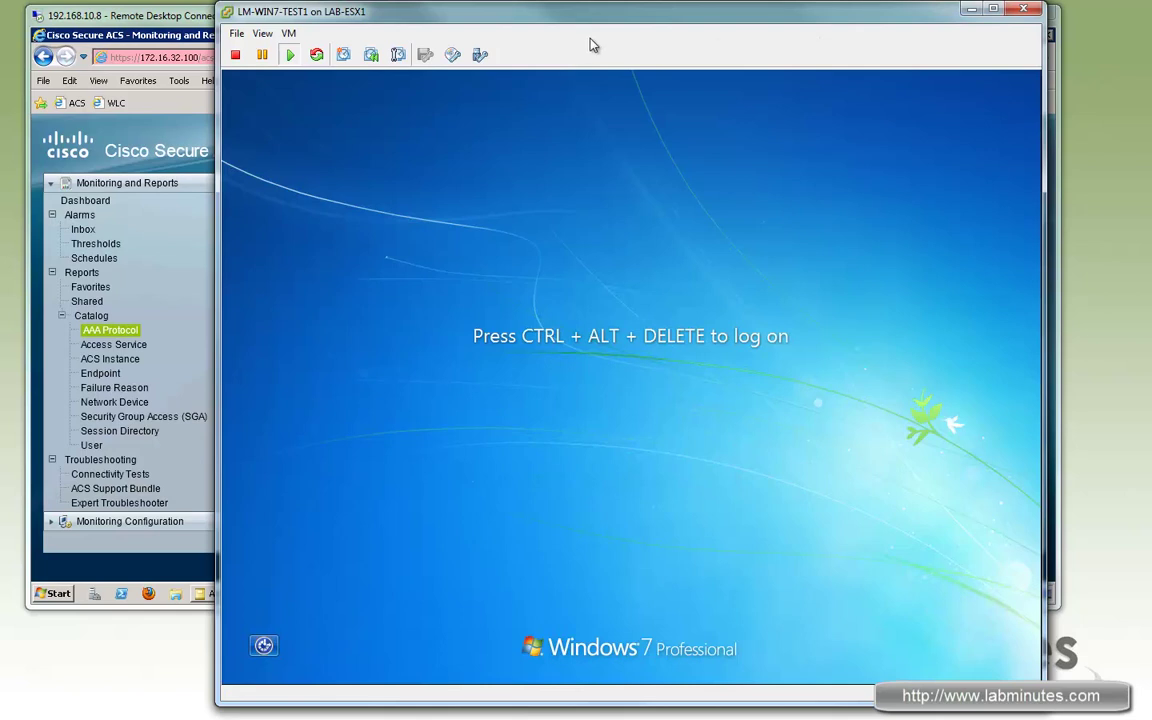
Step: Refresh the report and open the LM-WIN7-TEST1 x509_PKI authentication details
click(194, 20)
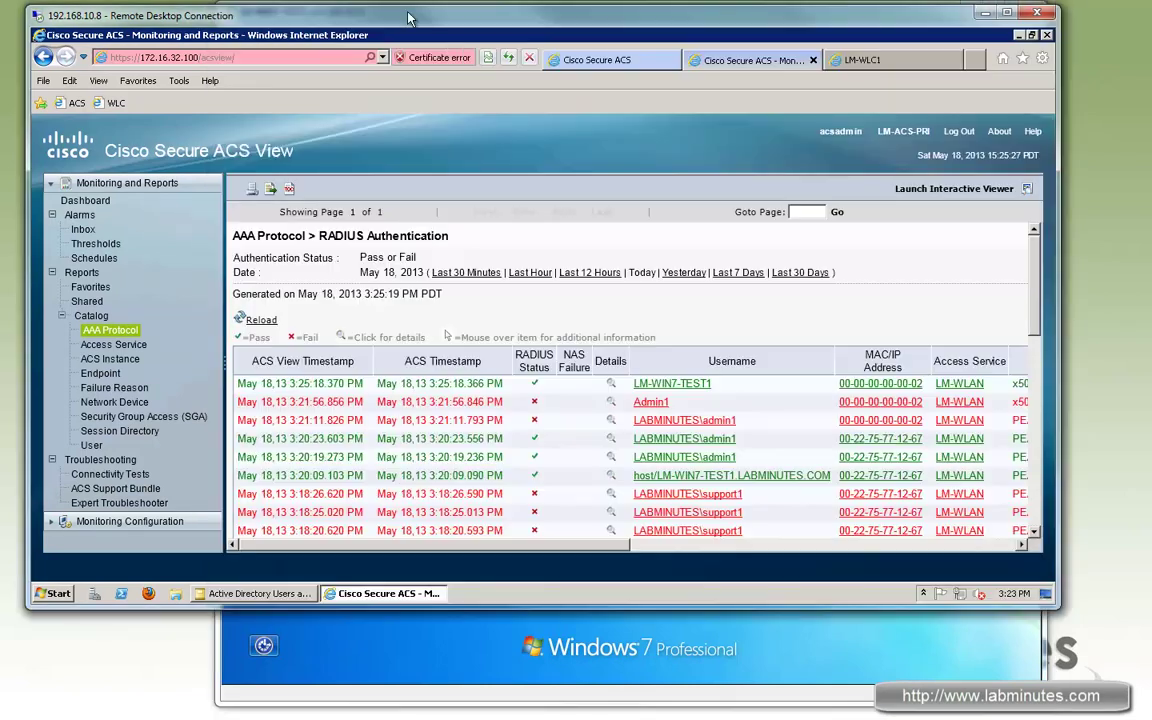
click(257, 320)
drag(647, 549, 728, 378)
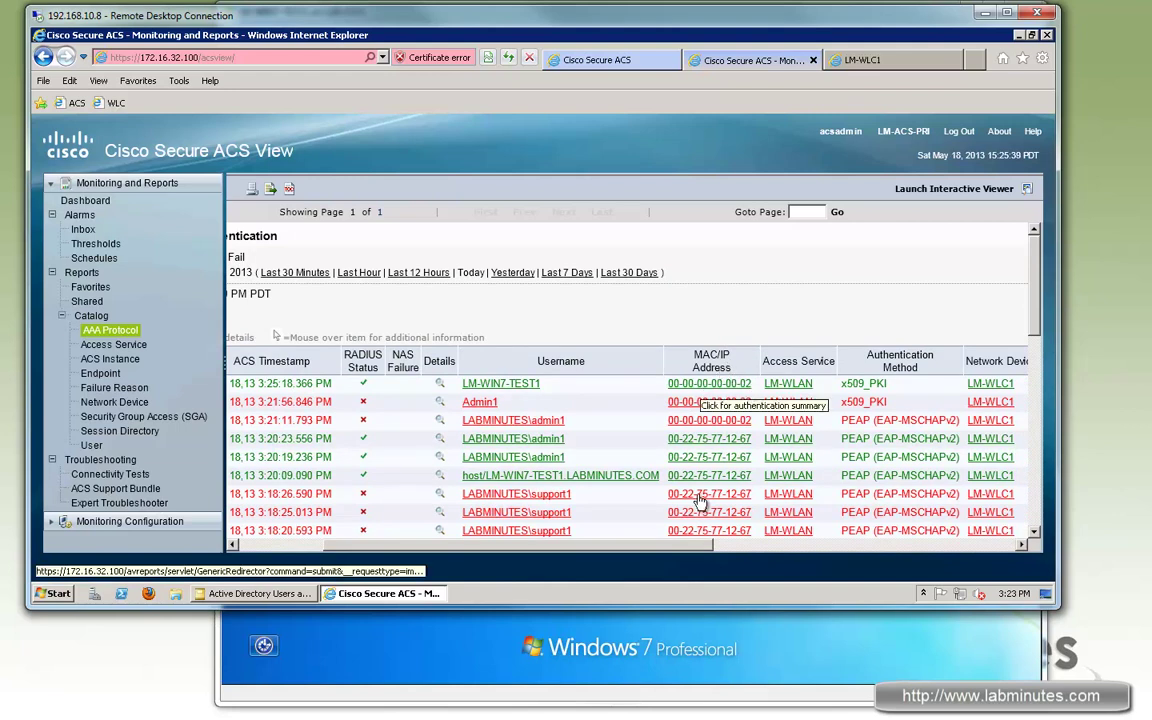
scroll(686, 450, right, 3)
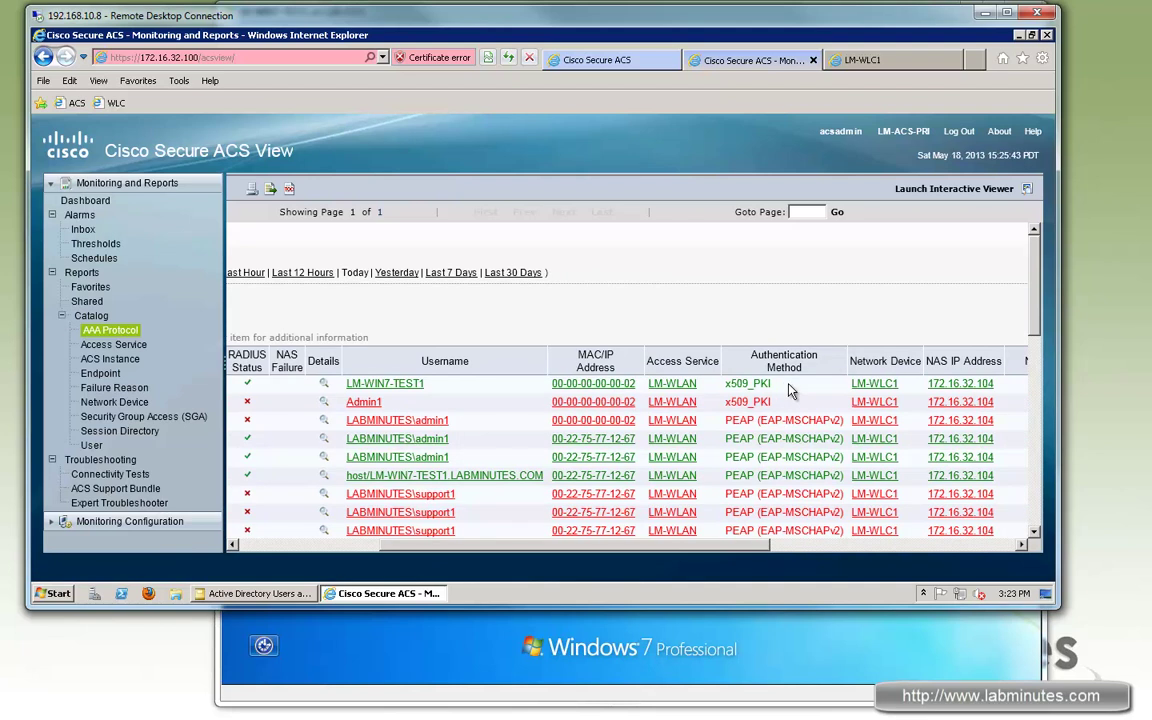
click(324, 384)
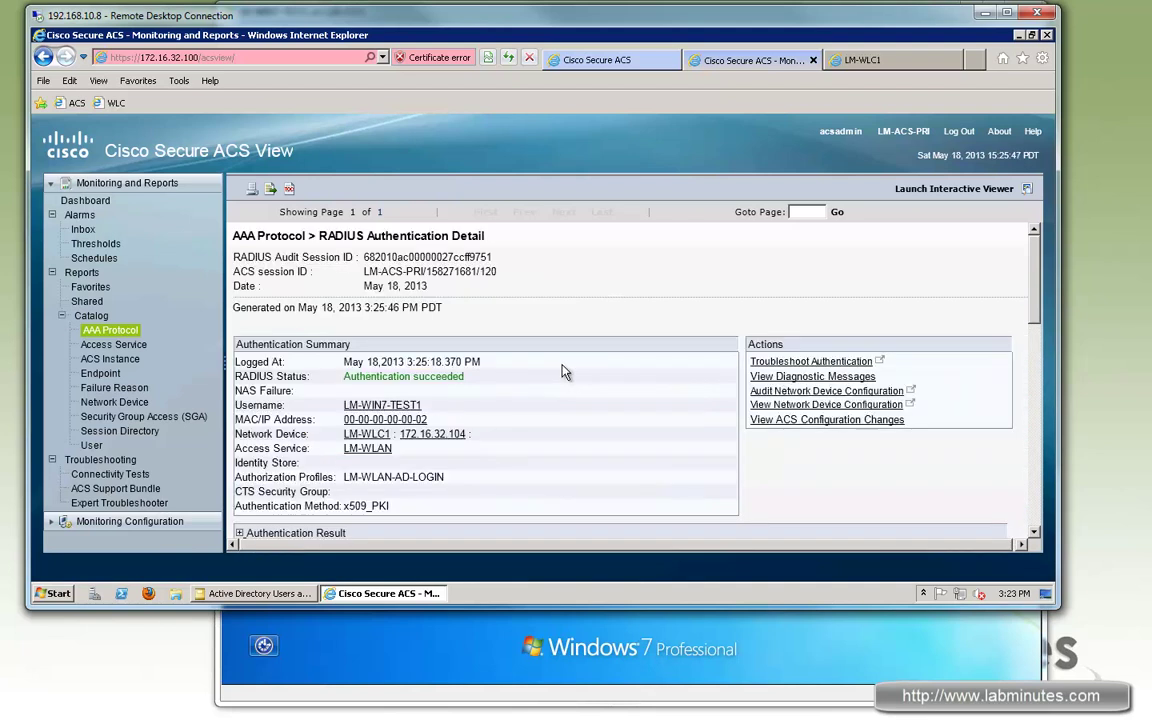
Step: Expand Authentication Result and Details, highlighting EAP-TLS and username host/LM-WIN7-TEST1
scroll(600, 330, down, 2)
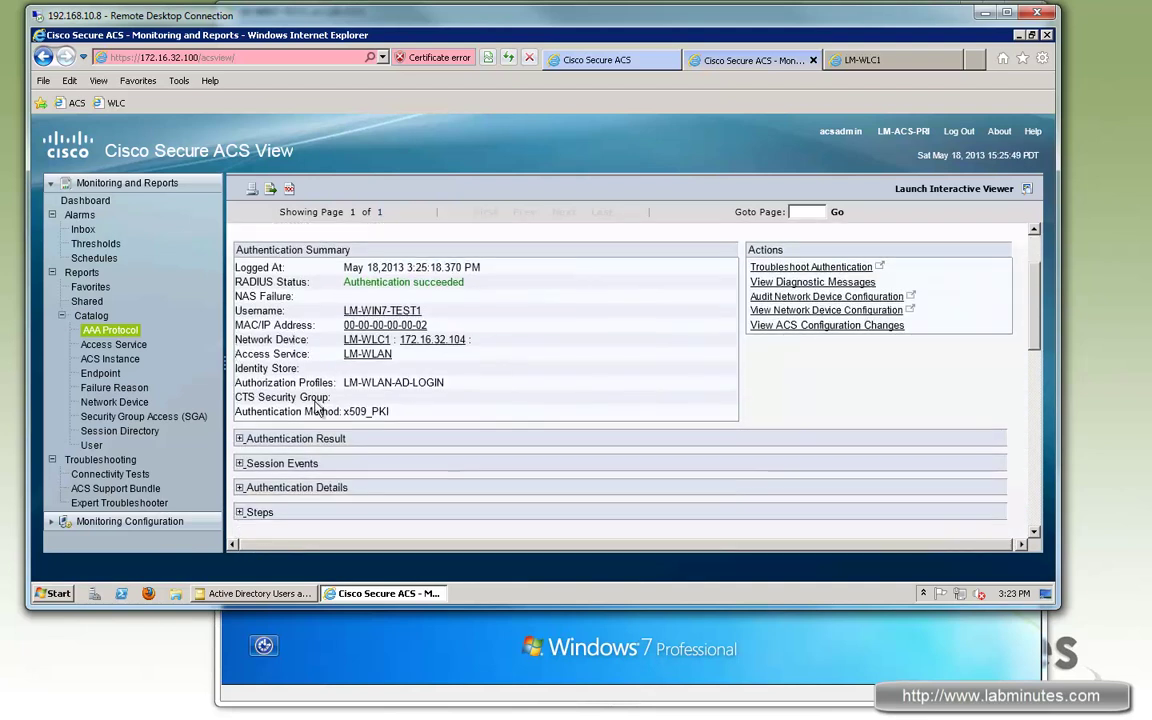
drag(393, 412, 240, 440)
click(239, 438)
scroll(400, 400, down, 2)
drag(241, 387, 385, 389)
click(239, 437)
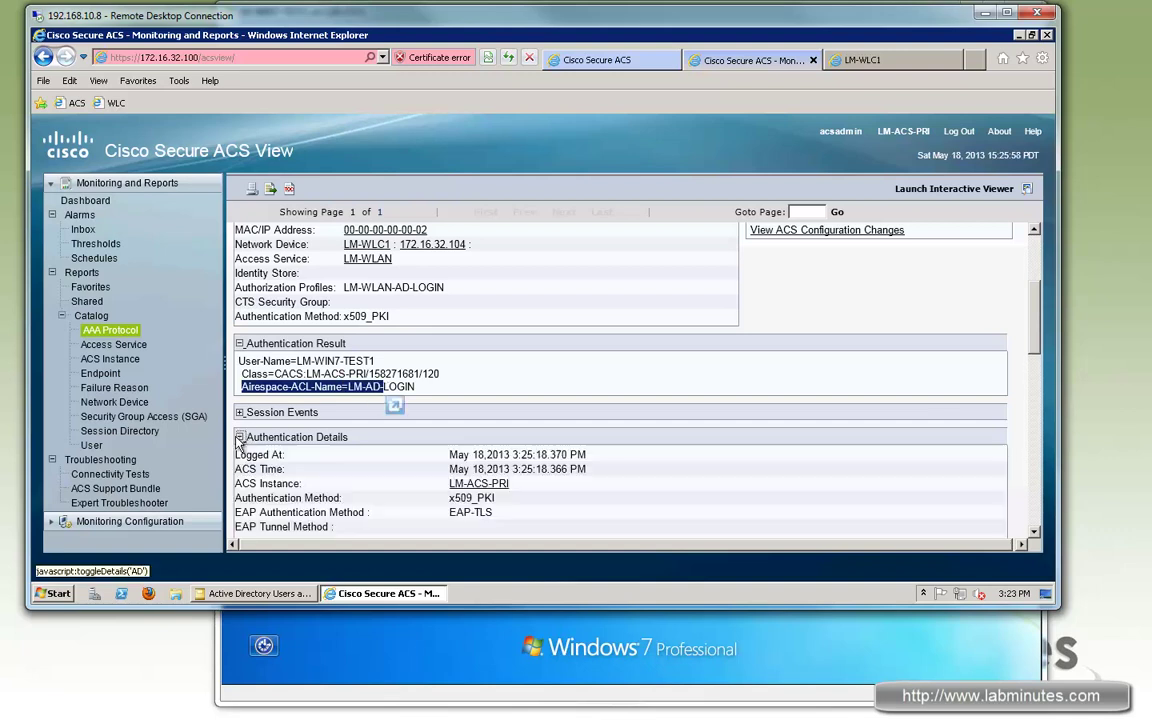
scroll(493, 369, down, 5)
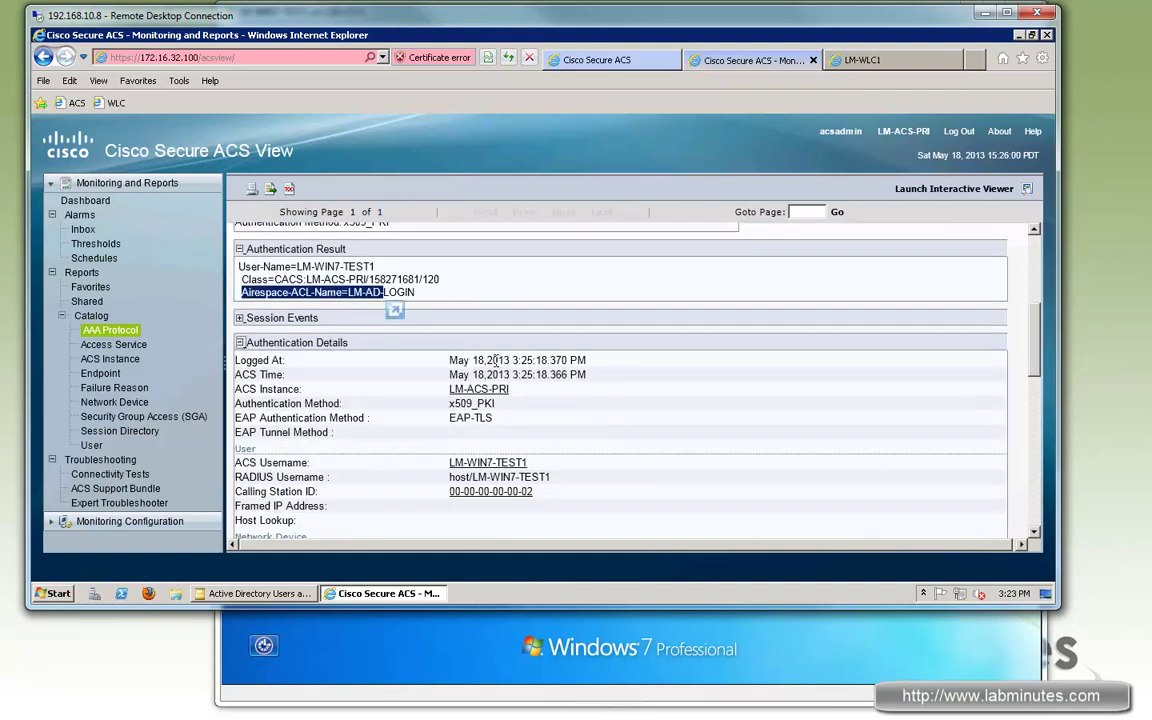
drag(261, 275, 366, 276)
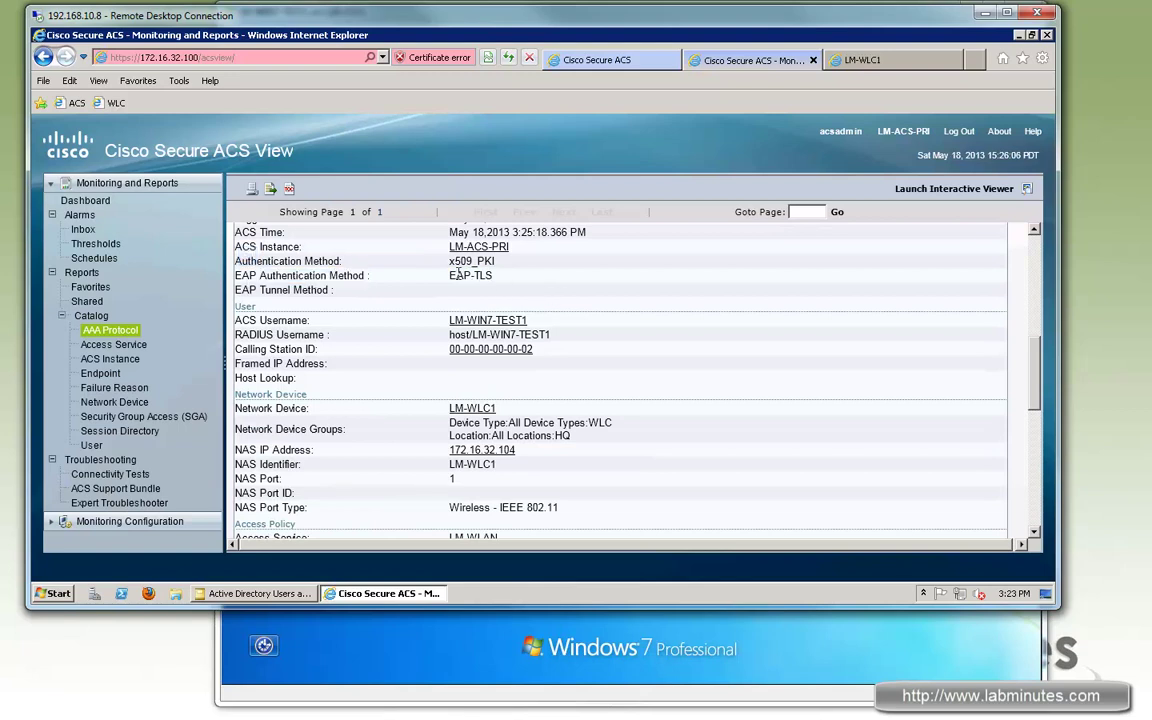
drag(448, 275, 494, 276)
drag(449, 335, 550, 335)
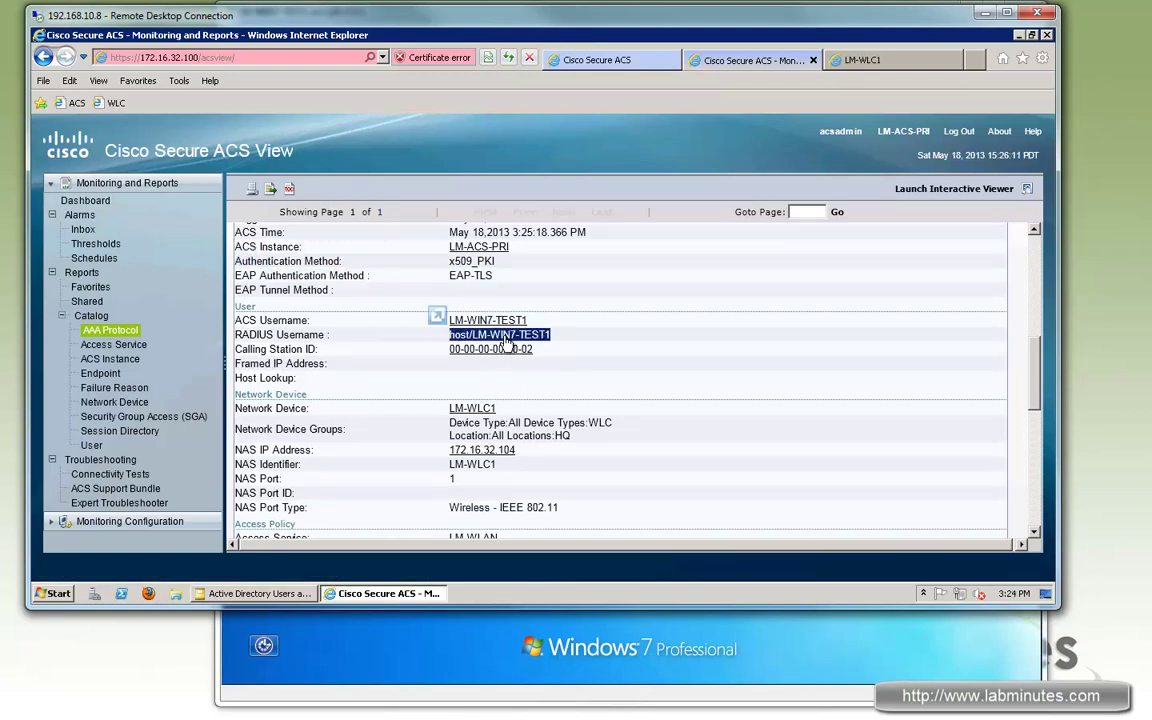
Step: Highlight the WLAN-MACHINE matched authorization rule, then move to the LM-WLC1 controller page
scroll(447, 377, down, 1)
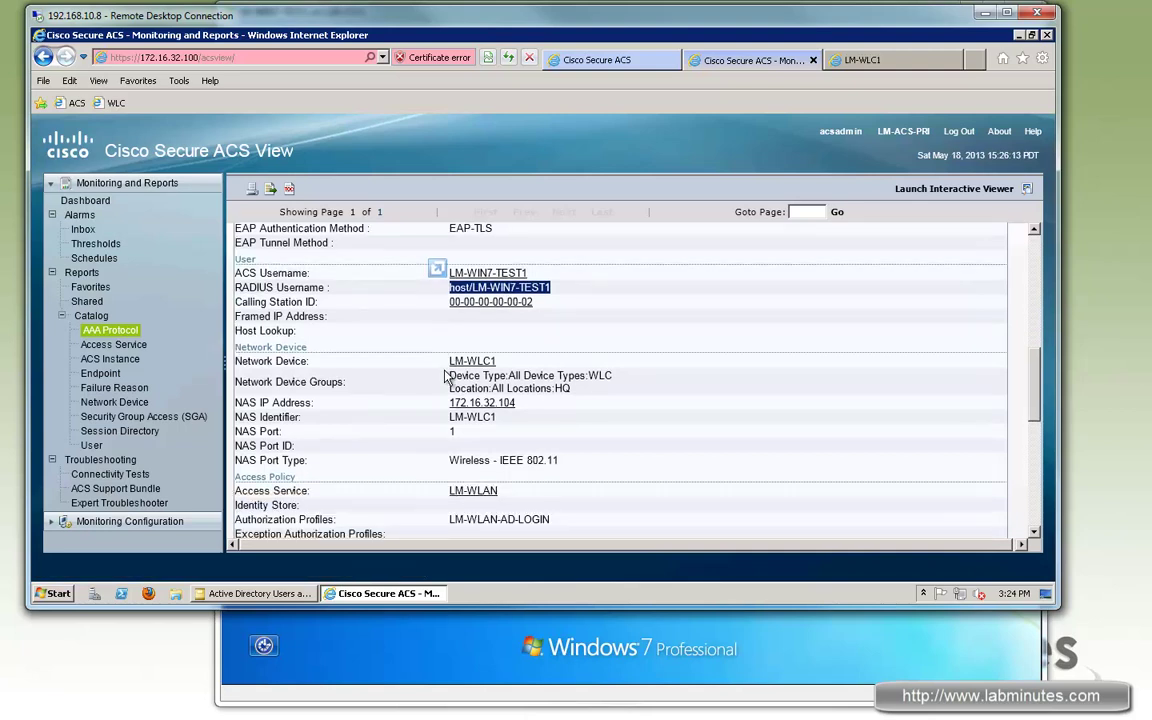
scroll(447, 377, down, 6)
drag(235, 379, 398, 380)
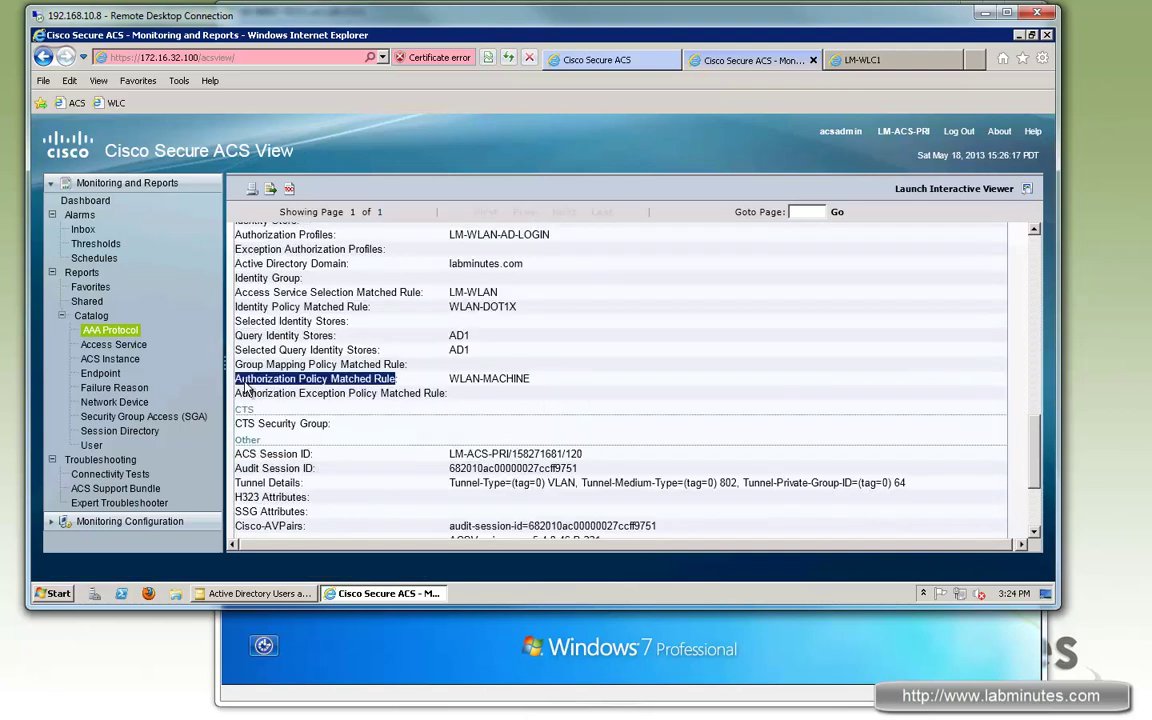
click(331, 378)
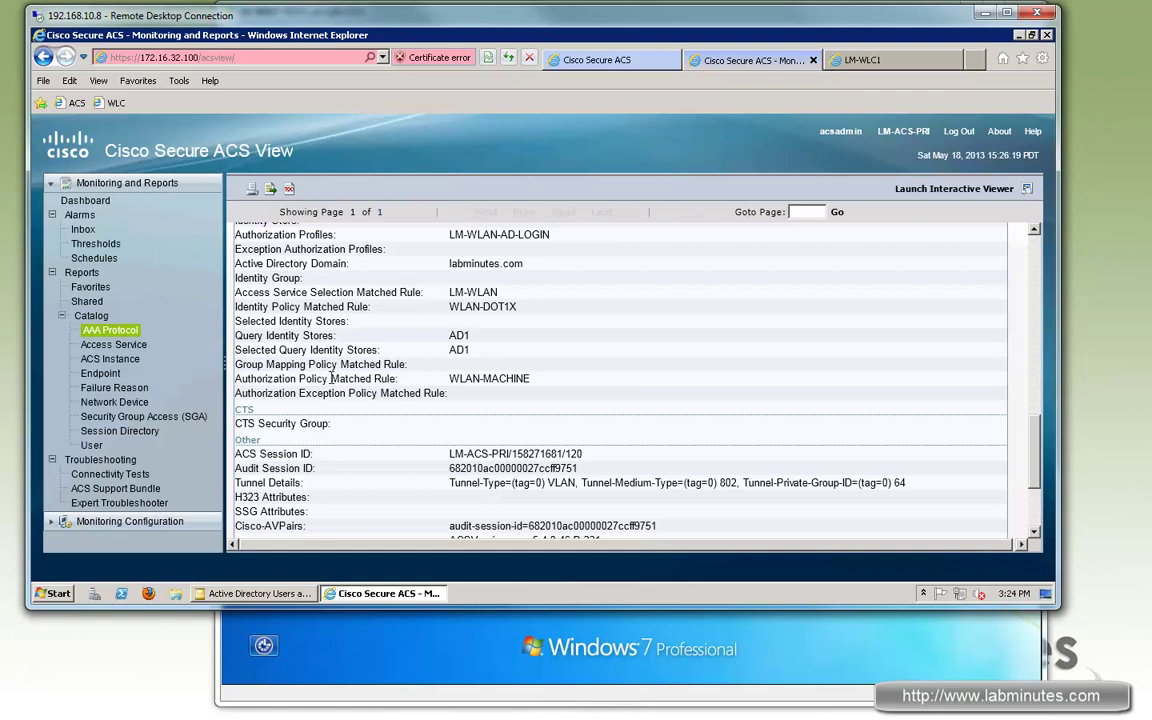
double_click(489, 381)
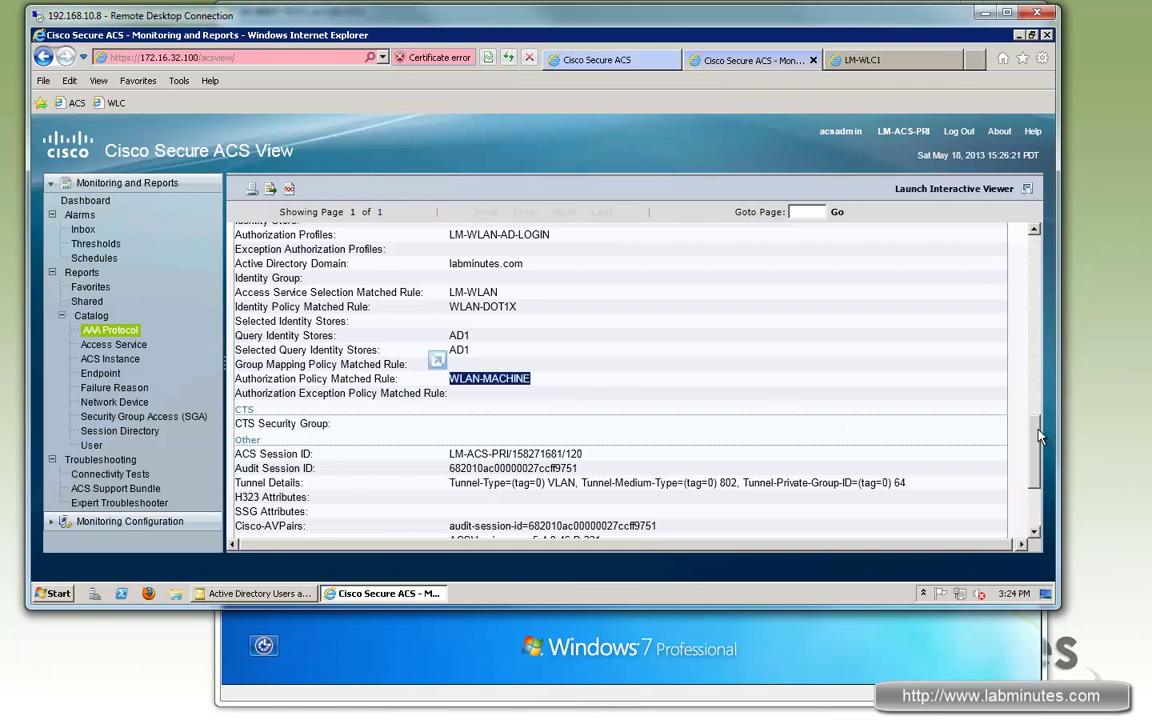
scroll(1038, 435, down, 3)
click(862, 60)
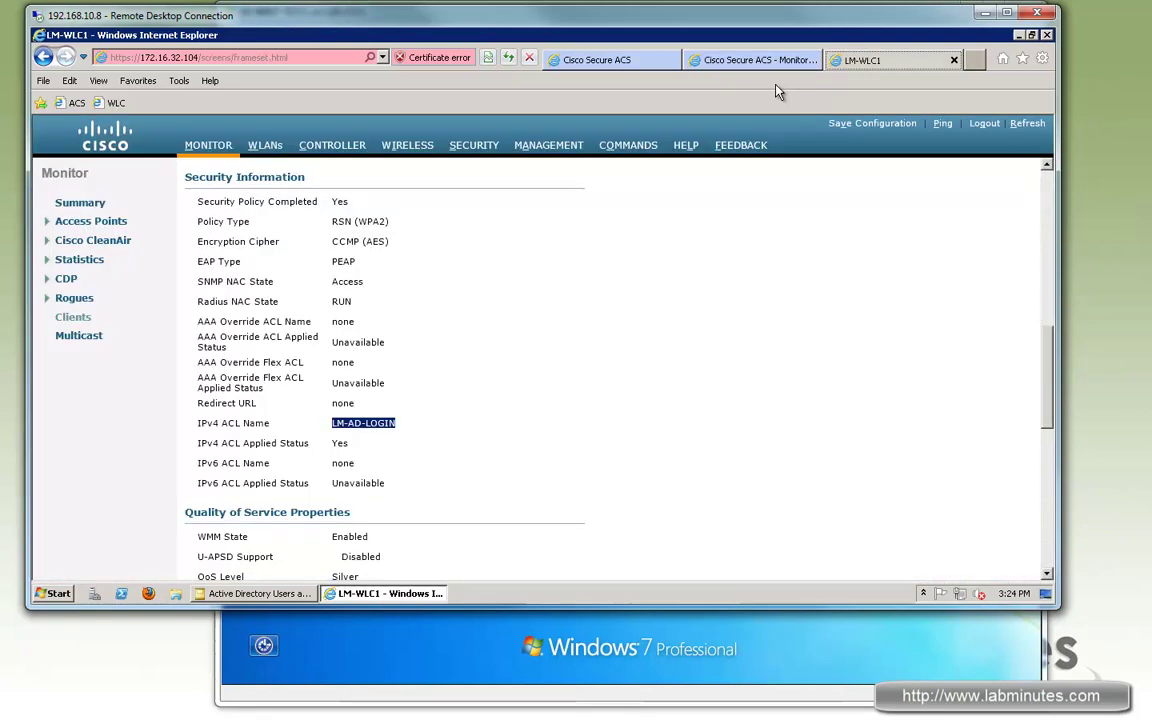
Step: Reopen client 00:00:00:00:00:02's detail page and check the LM-AD-LOGIN IPv4 ACL
click(66, 319)
click(226, 267)
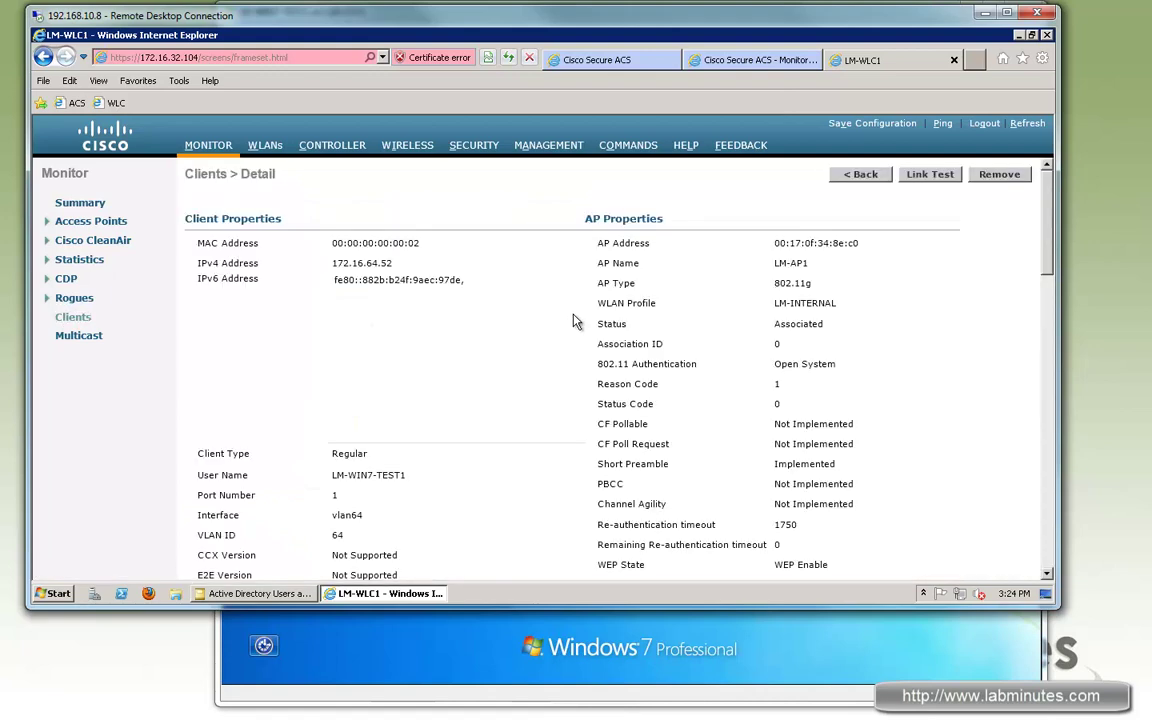
click(73, 317)
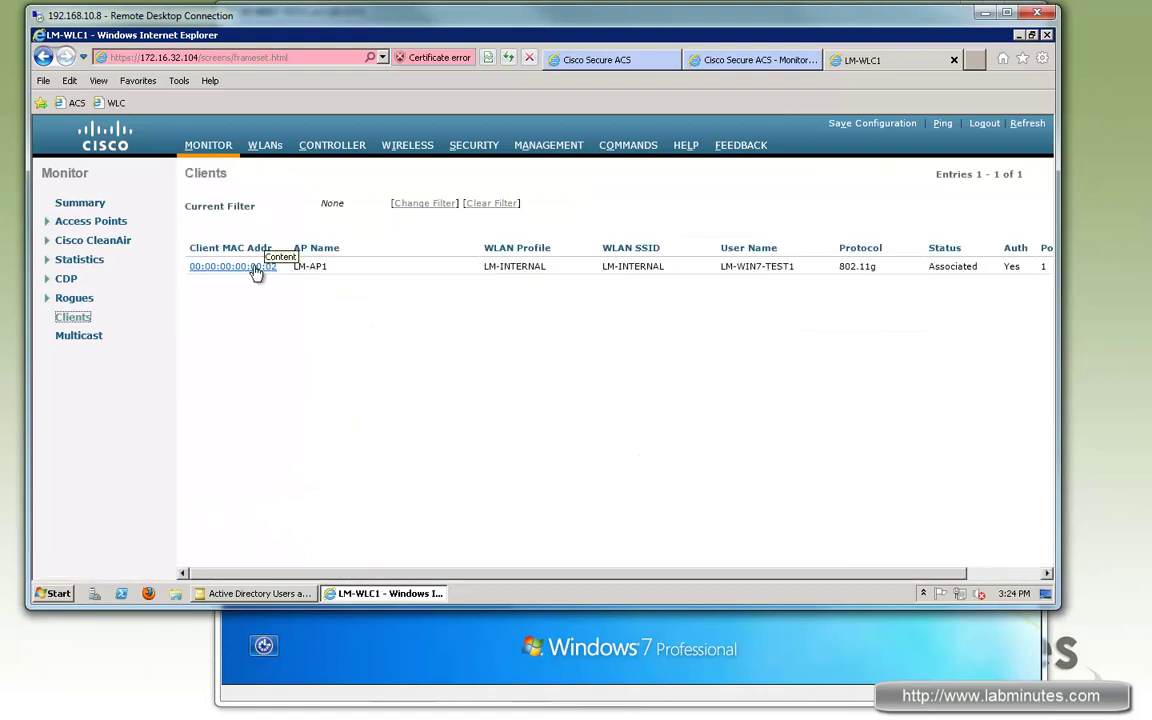
click(267, 264)
scroll(609, 368, down, 10)
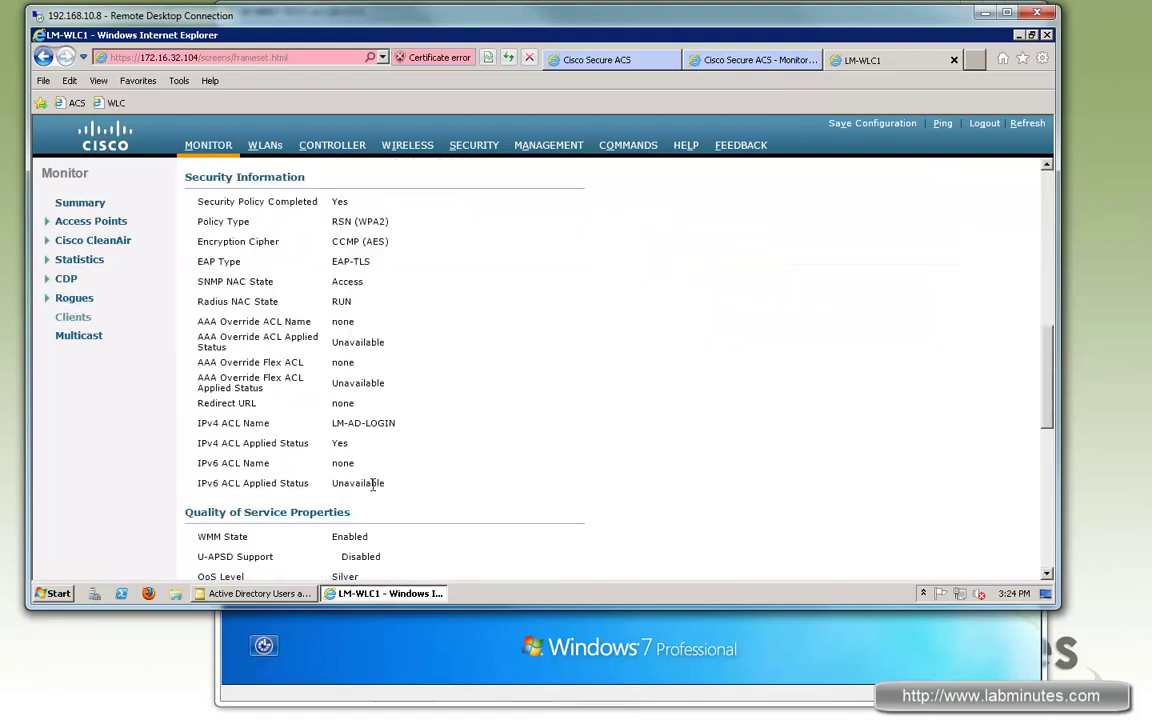
drag(405, 424, 334, 425)
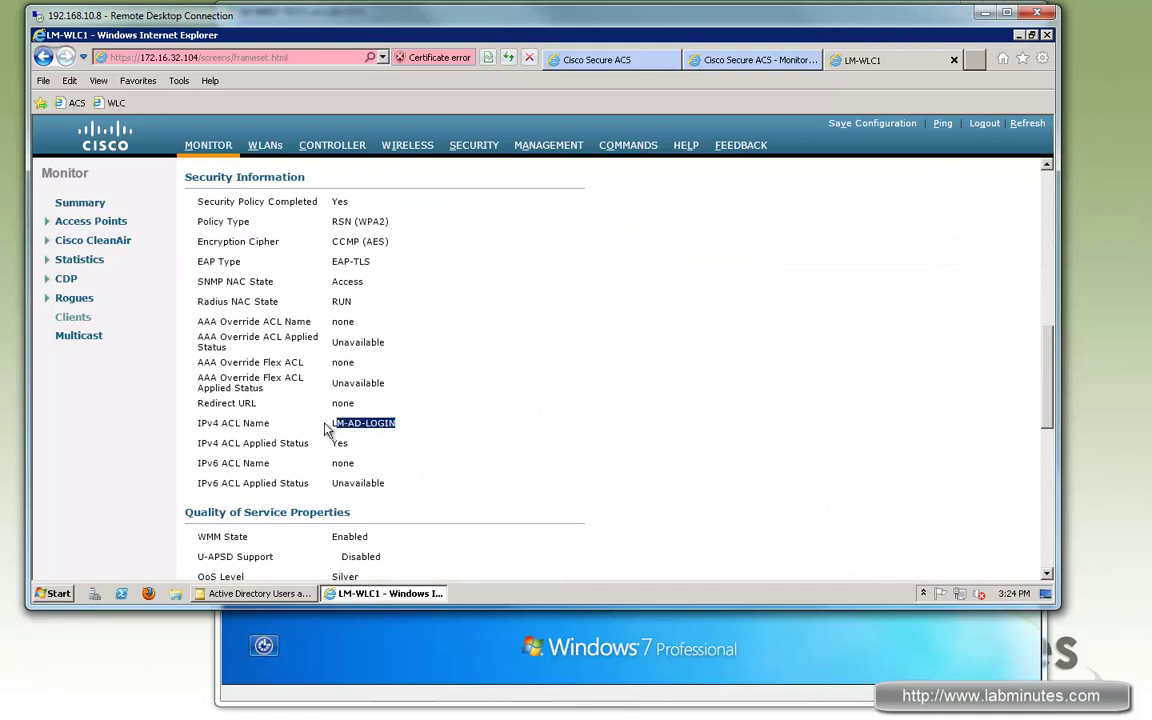
Step: Log on to Windows 7 with Ctrl+Alt+Del and the domain user's password
click(451, 646)
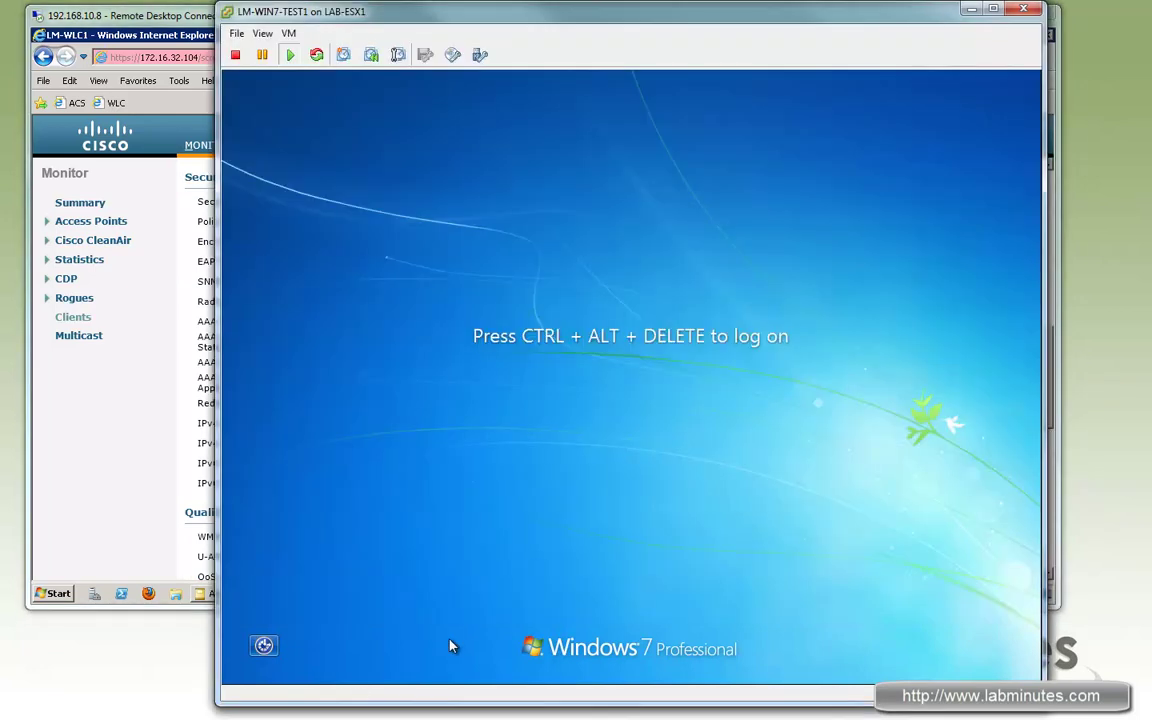
click(451, 646)
key(ctrl+alt+Insert)
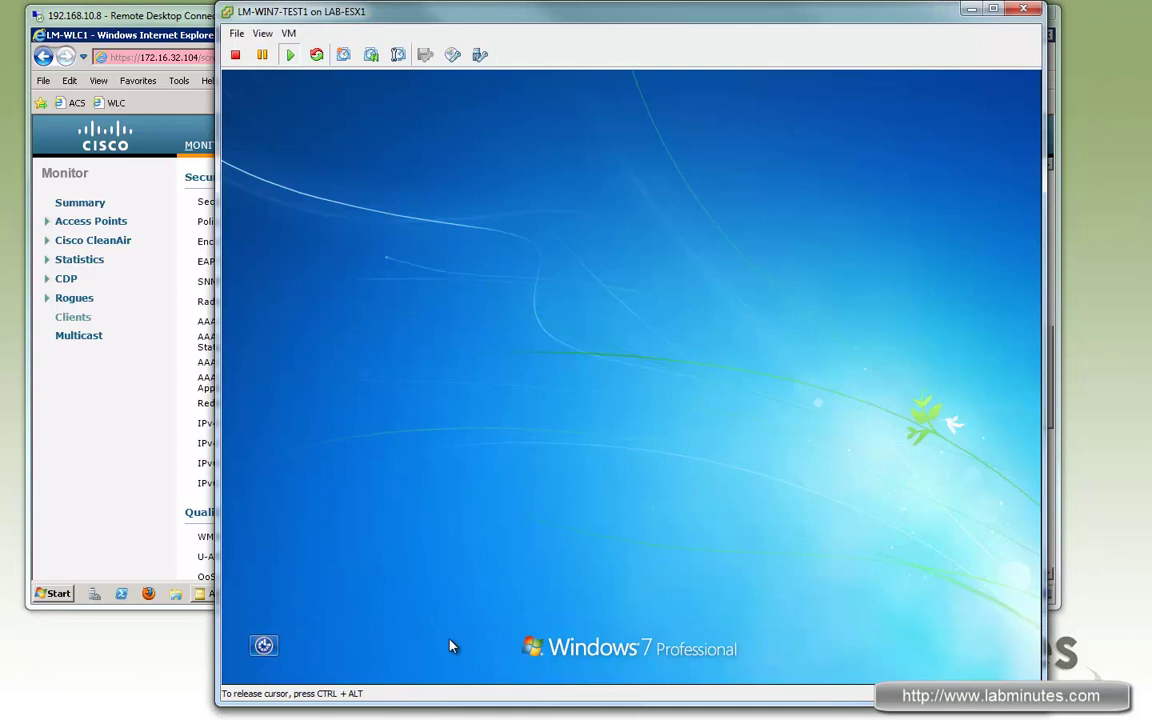
text(Passw0rd)
key(Return)
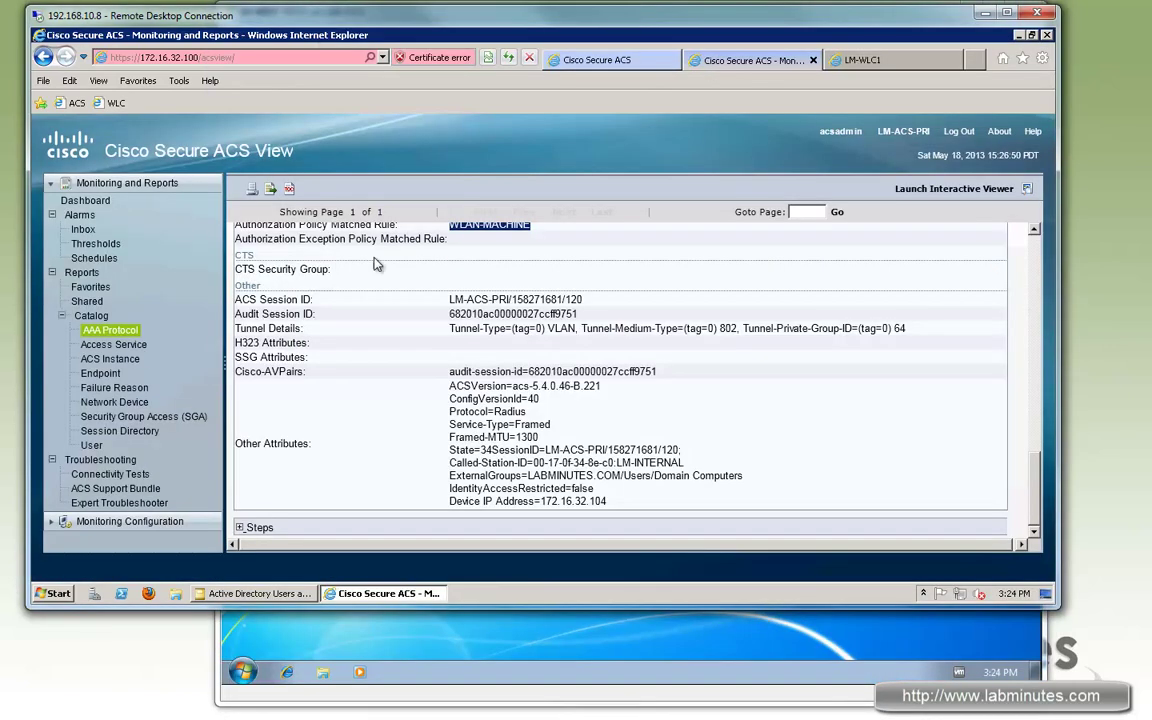
Step: Refresh the report and open the latest user authentication, noting x509_PKI
key(alt+Left)
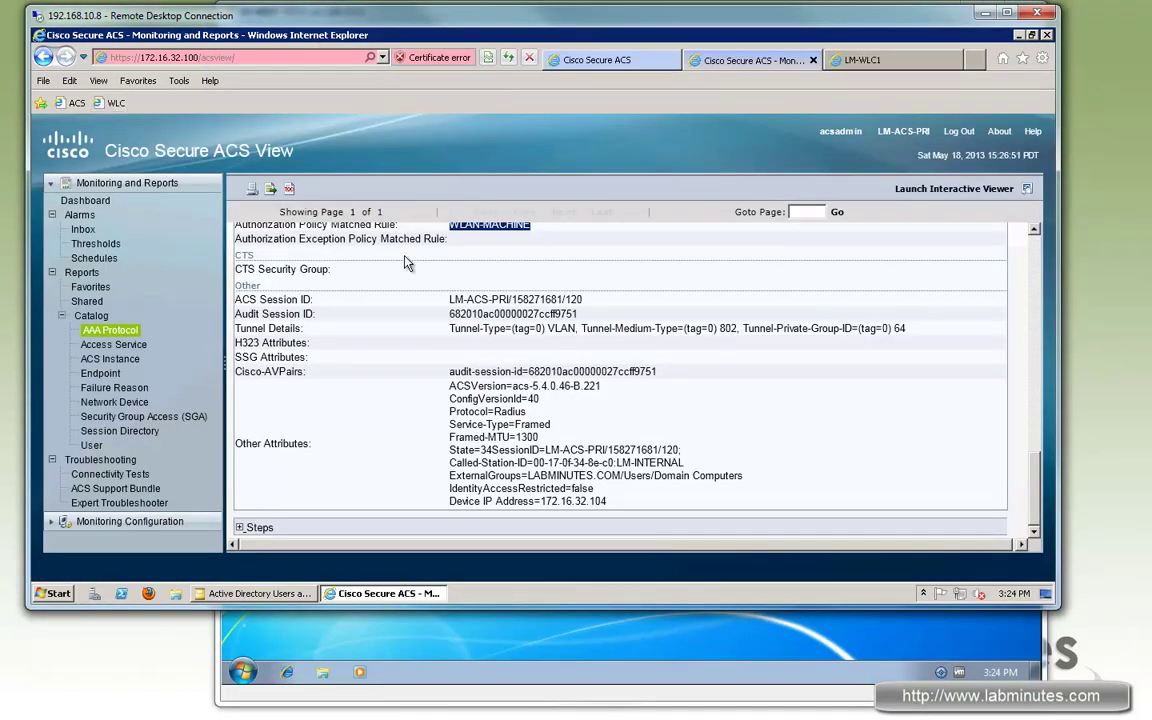
key(alt+Right)
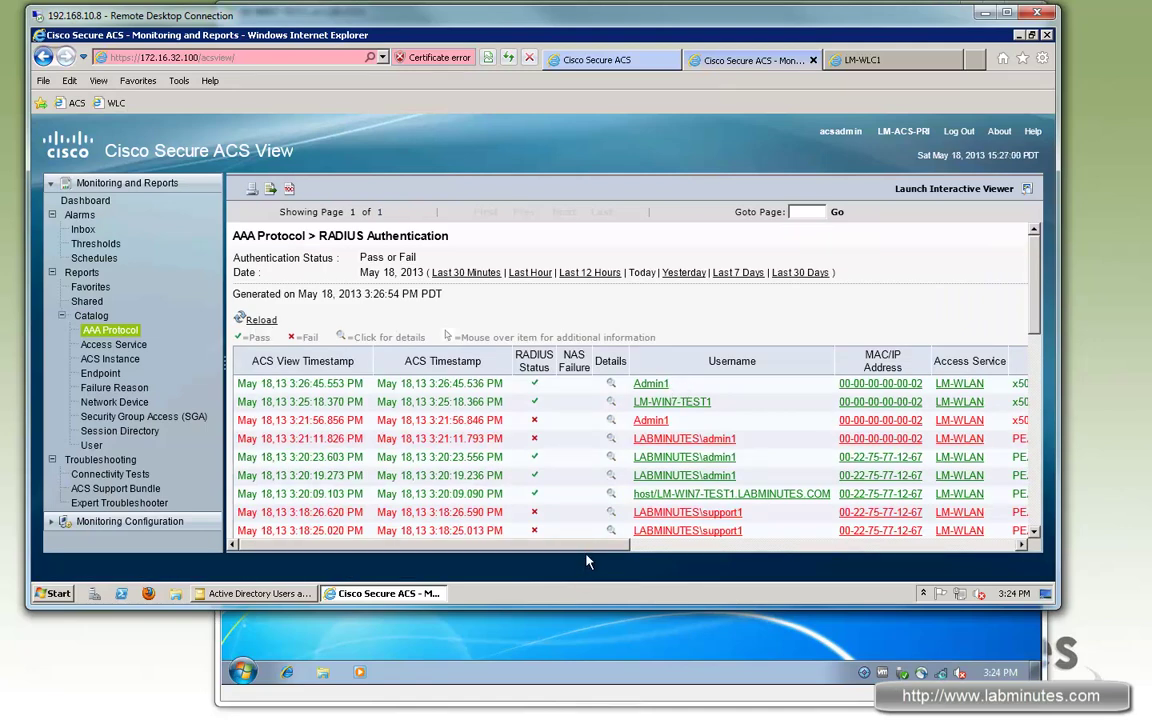
scroll(652, 551, right, 3)
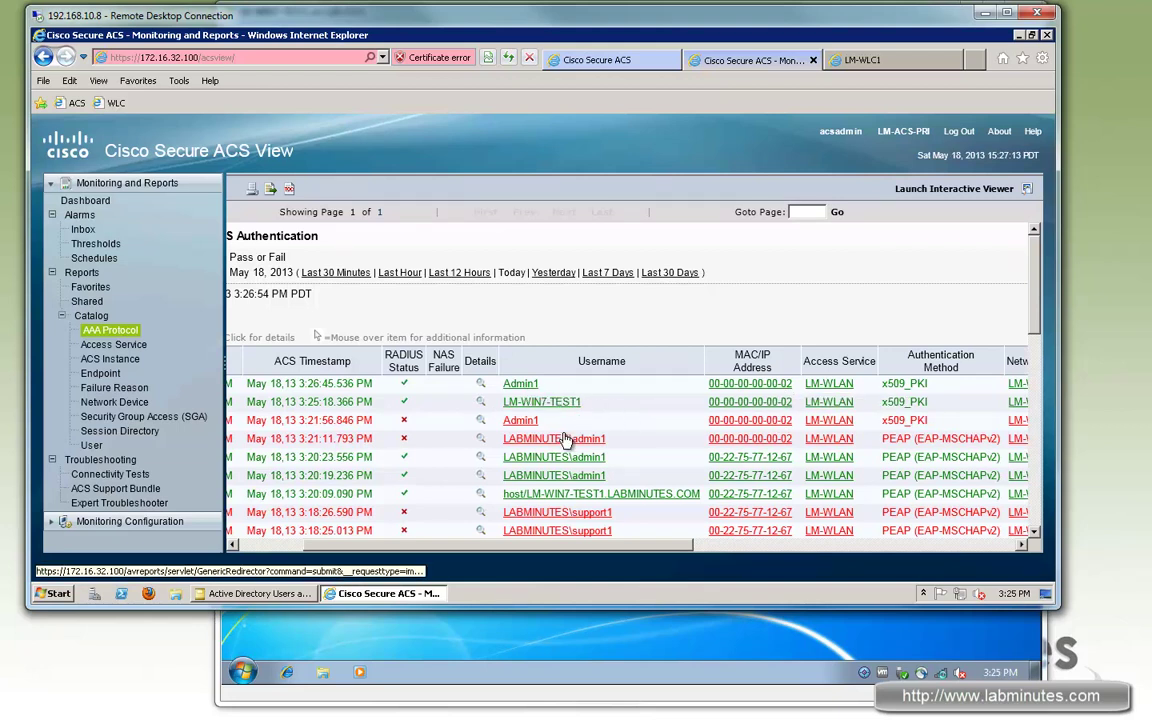
drag(690, 553, 620, 553)
click(618, 383)
scroll(350, 452, down, 3)
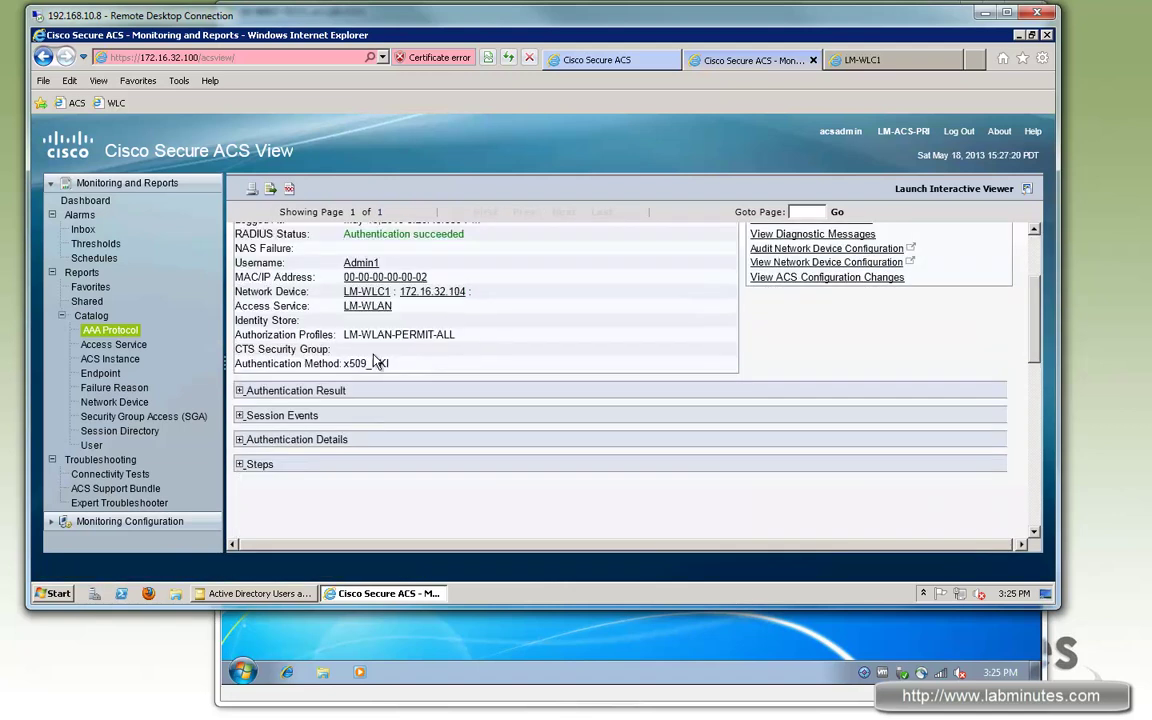
drag(255, 383, 215, 364)
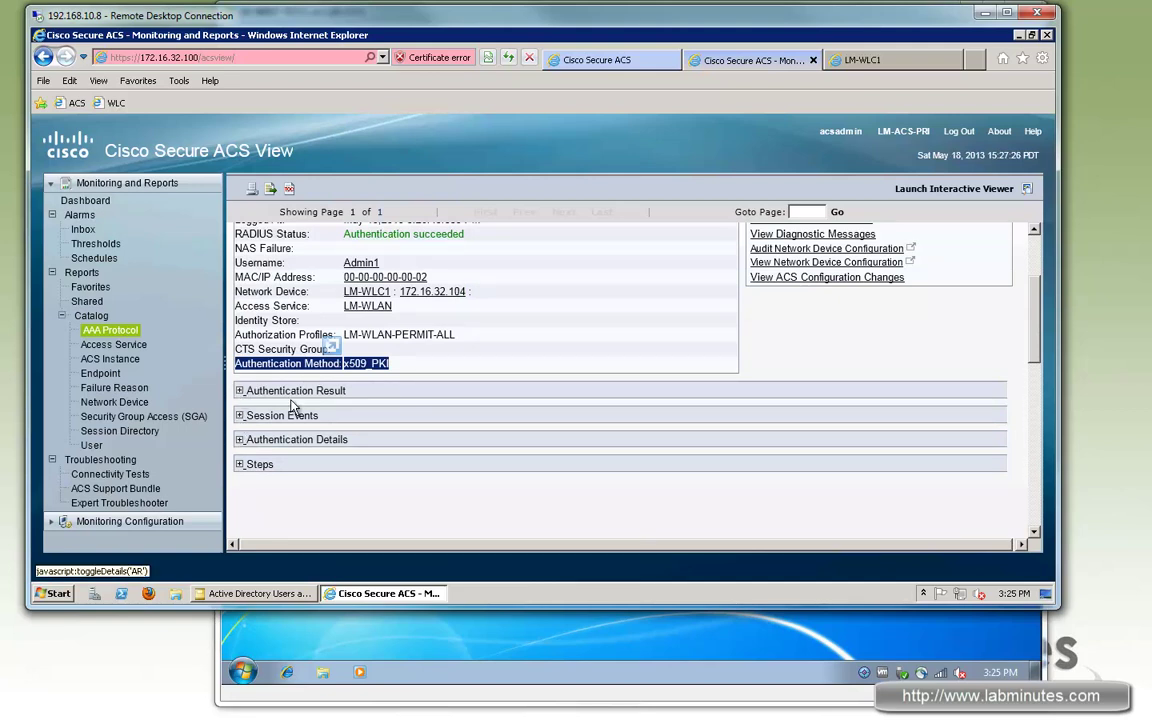
Step: Expand result and details to confirm rule WLAN-USER and prior machine authentication
click(239, 390)
drag(314, 434, 426, 434)
scroll(396, 389, down, 1)
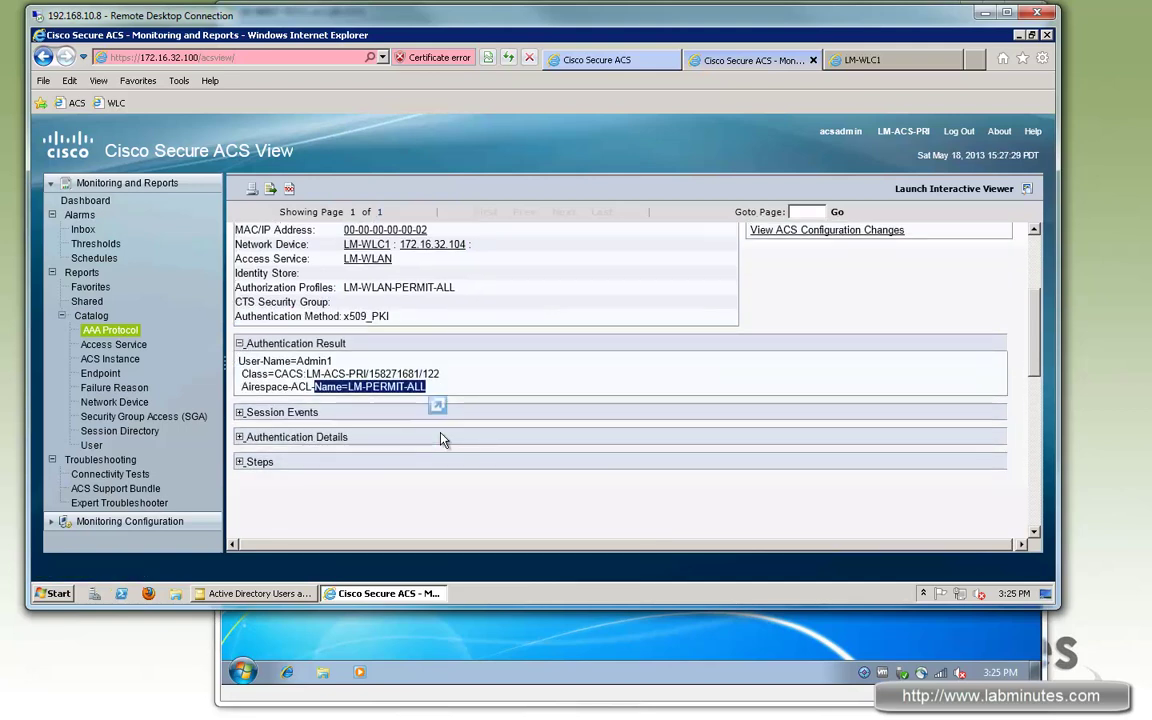
click(245, 437)
scroll(455, 277, down, 5)
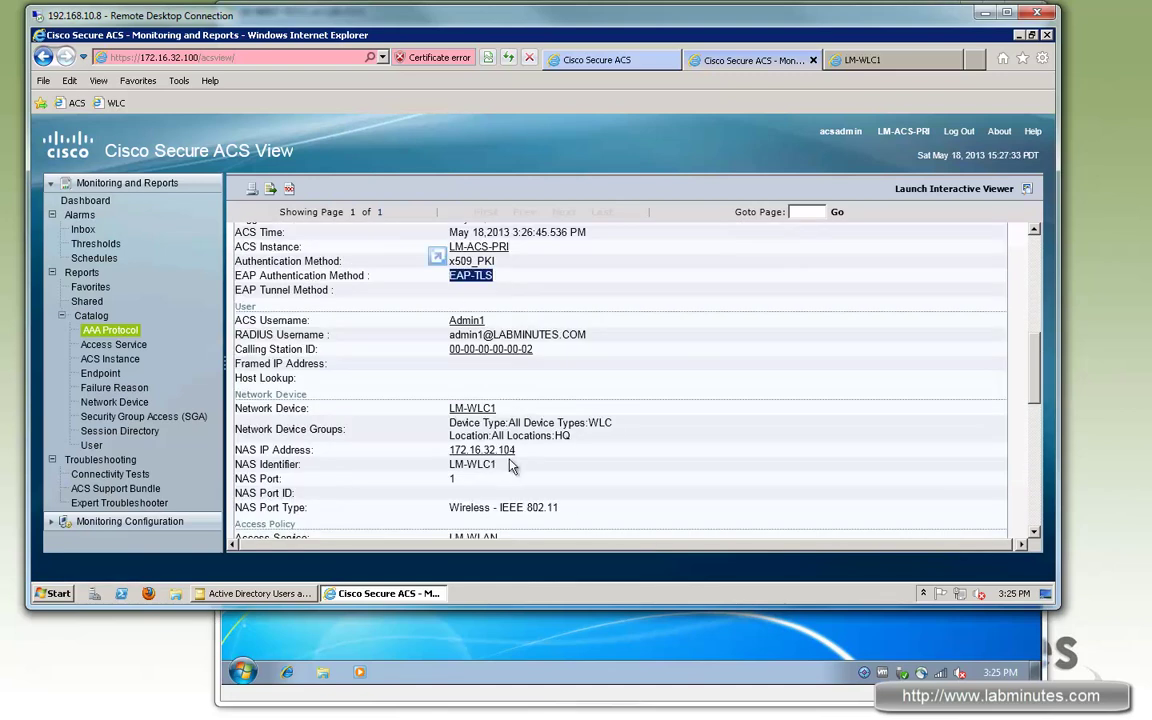
scroll(535, 342, down, 6)
drag(513, 331, 449, 331)
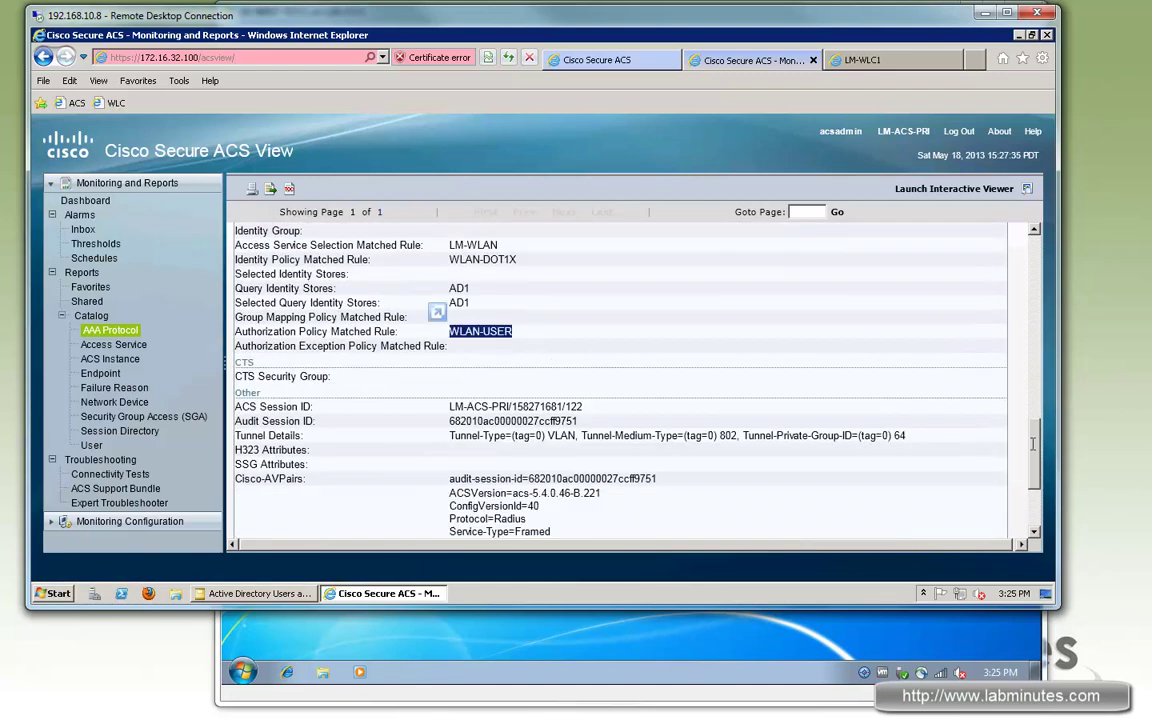
scroll(1030, 540, down, 10)
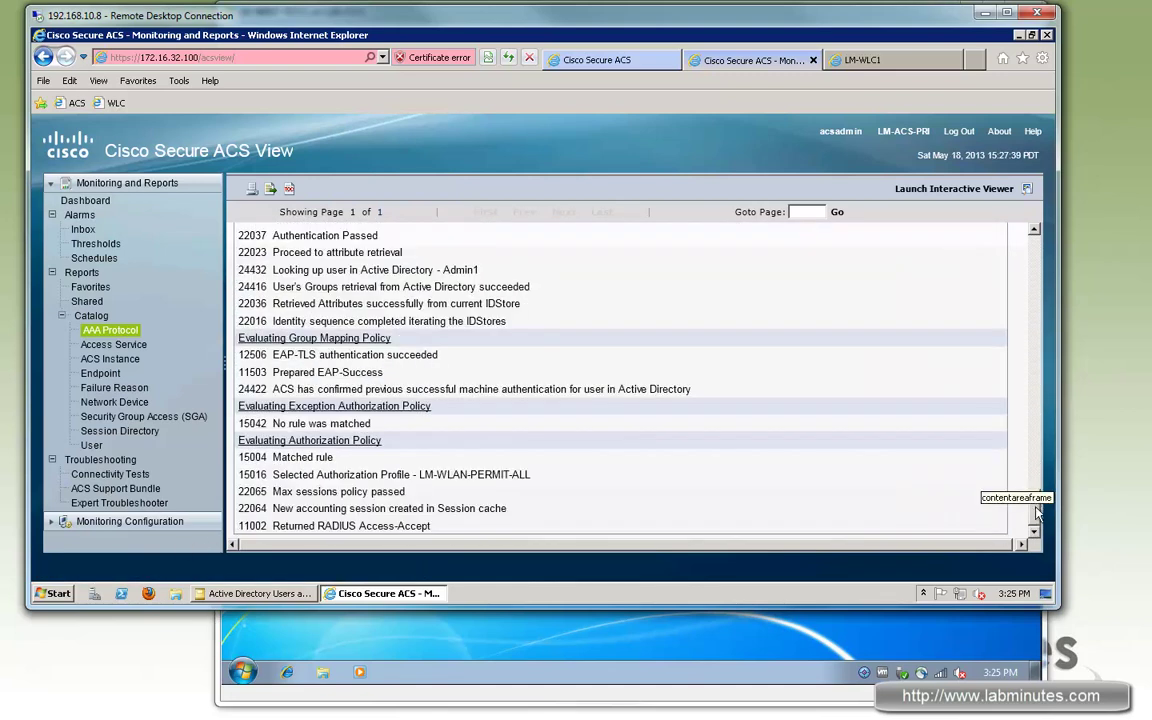
drag(317, 389, 569, 389)
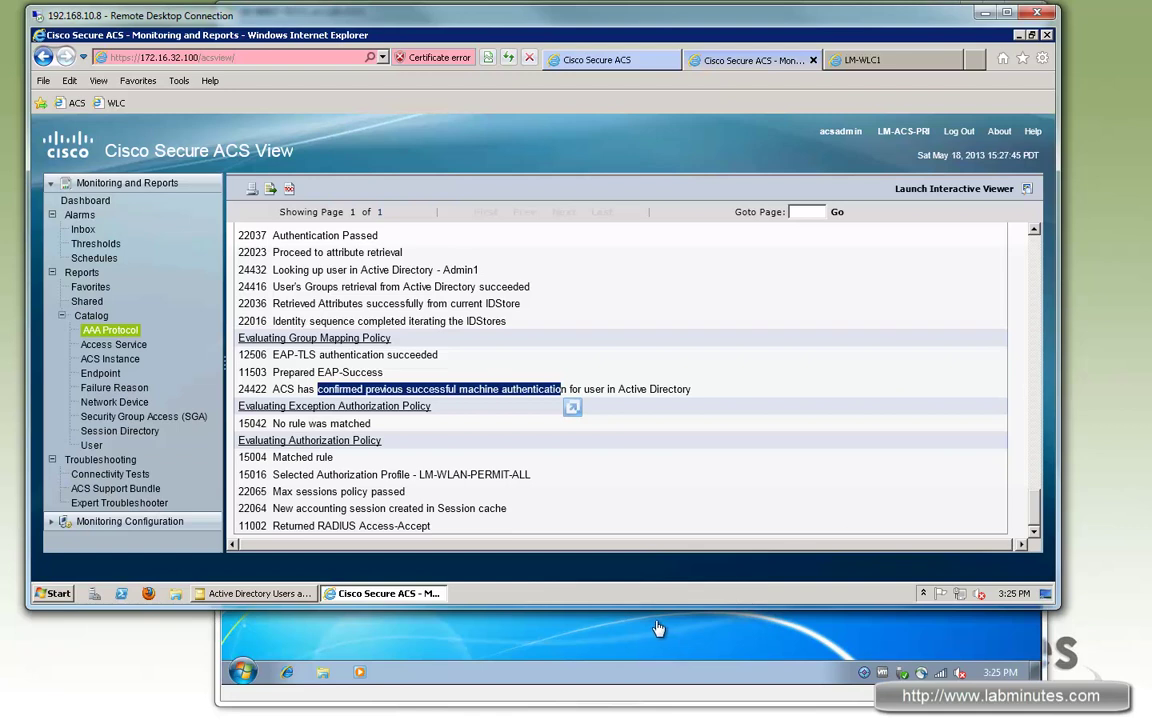
click(262, 676)
click(262, 676)
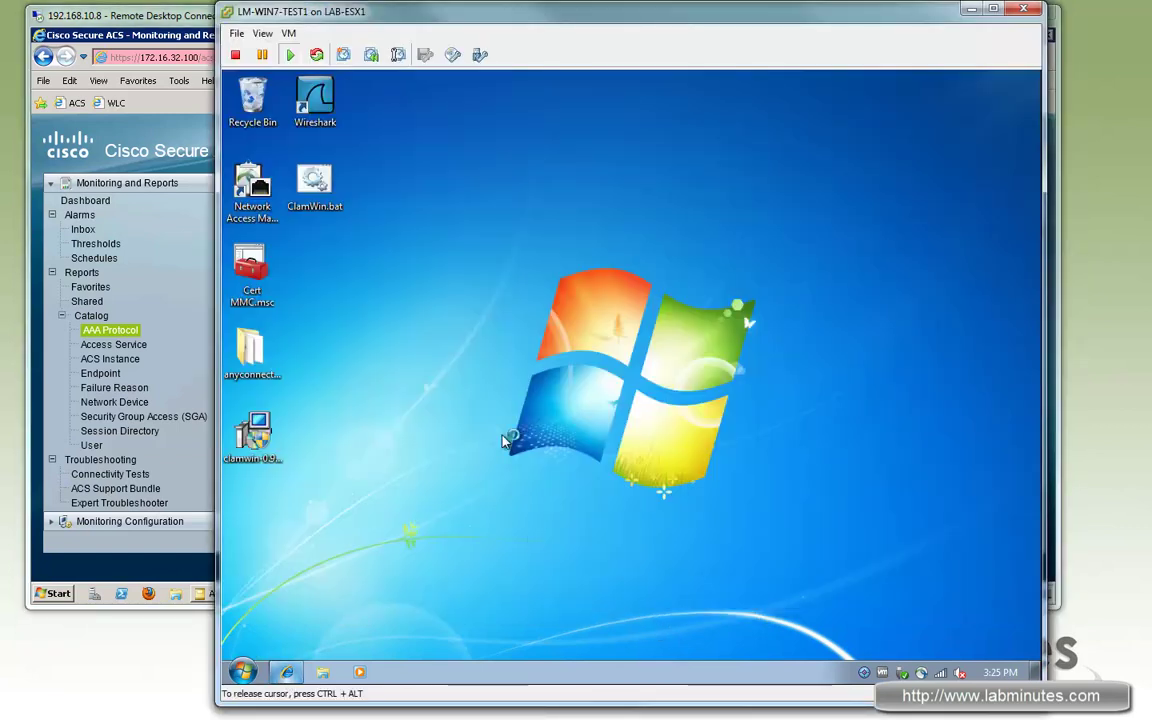